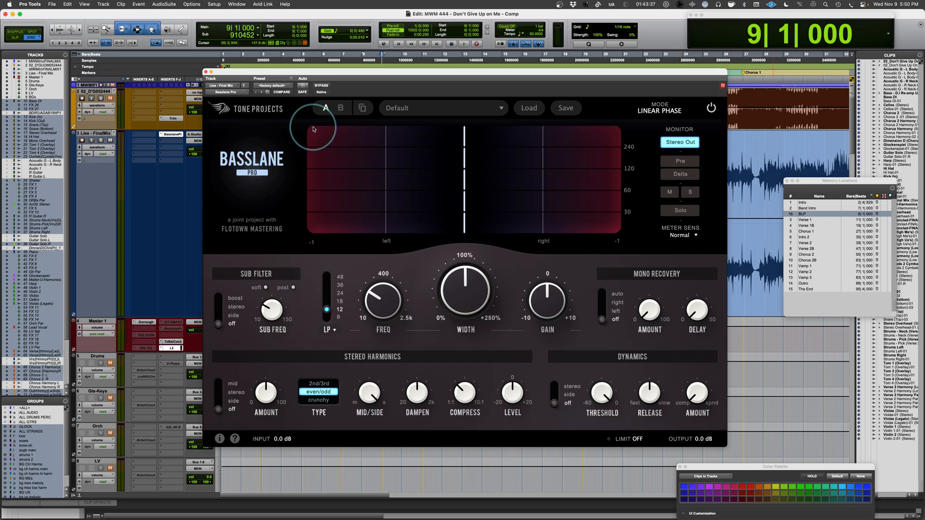
Reposition the Basslane Pro window slightly, and bypass and re-enable the plugin's processing twice.
left_click_drag(620, 74, 616, 67)
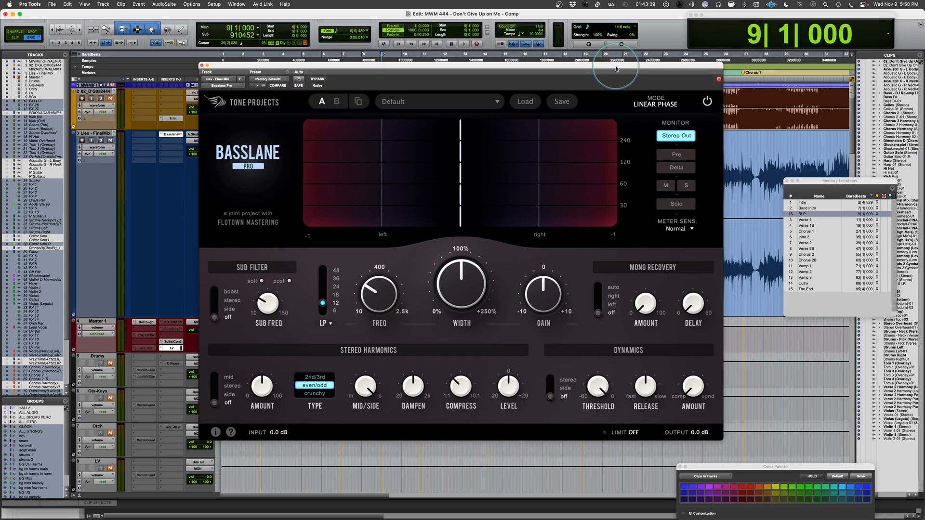
left_click(705, 103)
left_click(705, 102)
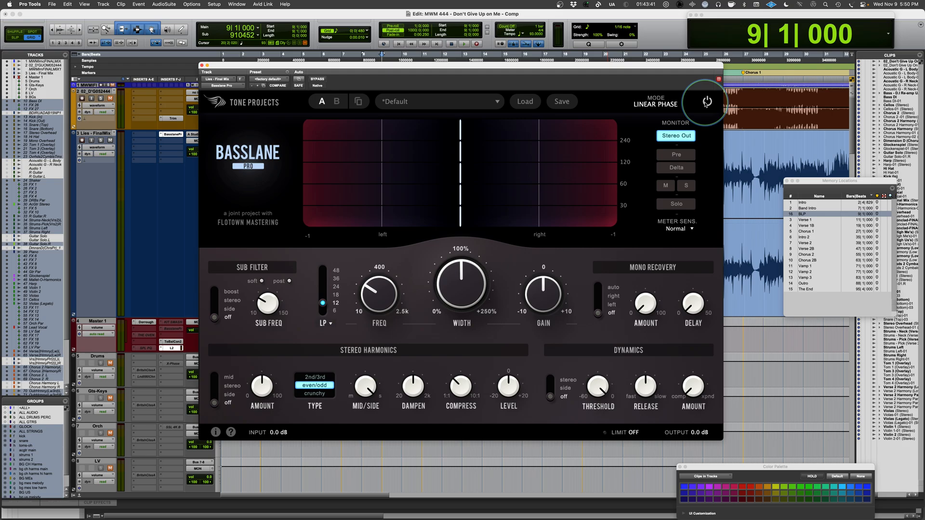
left_click(705, 103)
left_click(705, 103)
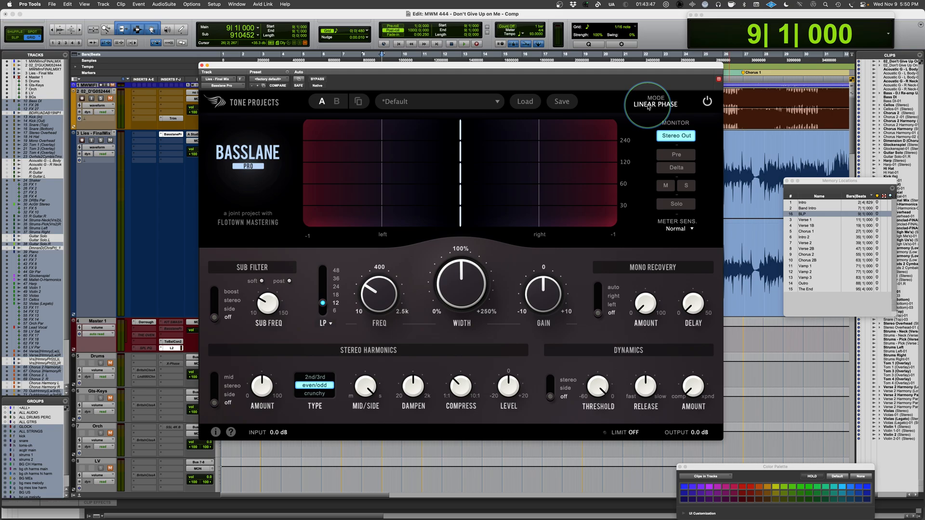
Check the processing mode options without changing them, and switch the meter's lowest frequency marking to 20 and back to 30.
left_click(649, 104)
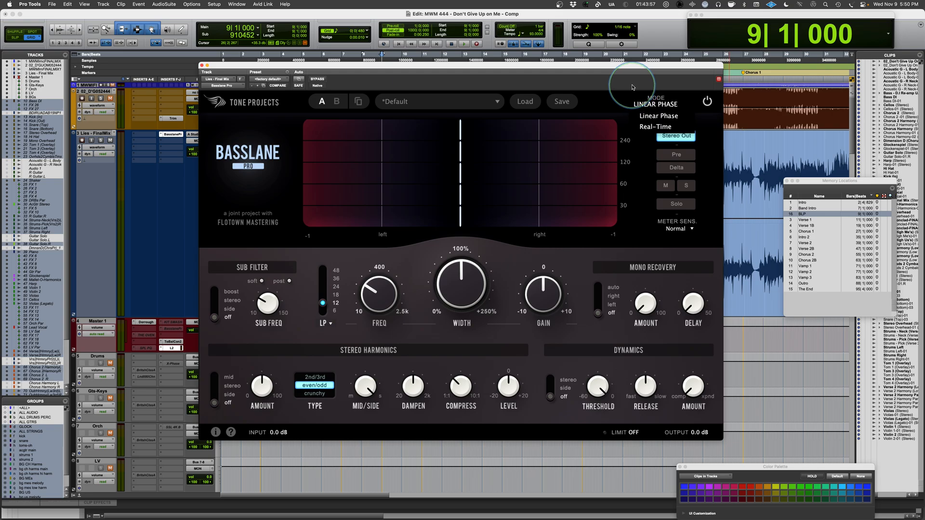
left_click(649, 107)
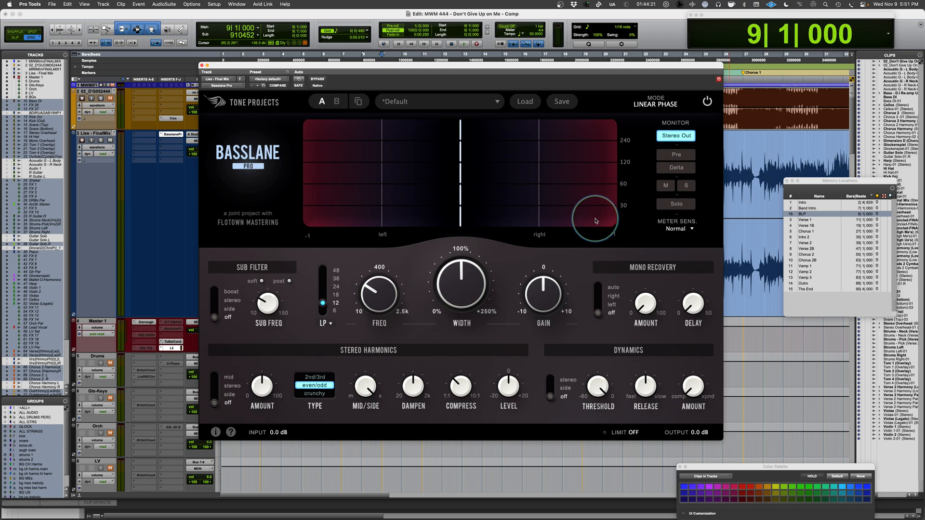
left_click(624, 206)
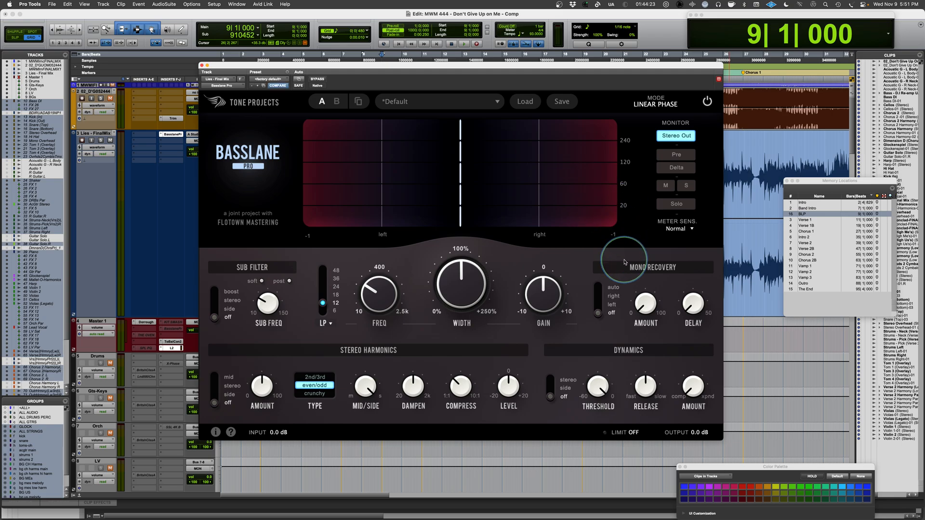
left_click(624, 205)
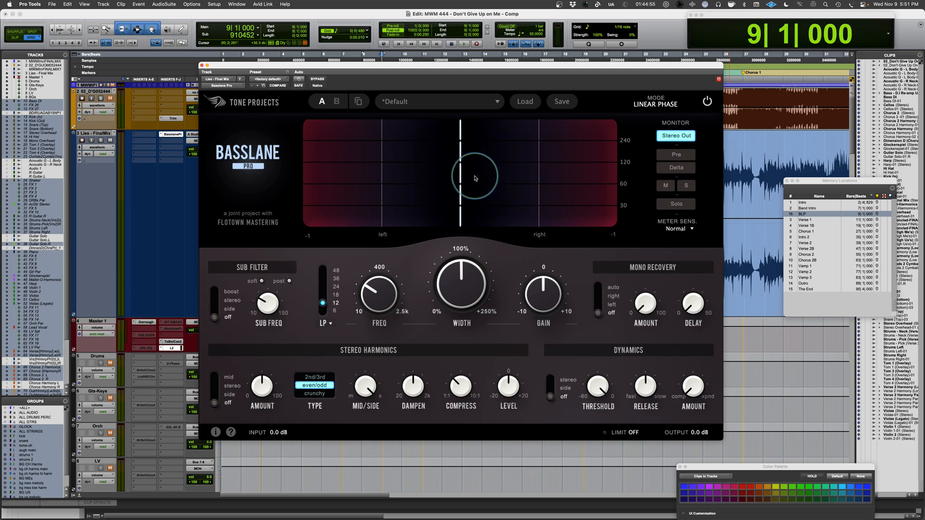
Compare the stereo meter during playback at Normal and Hyper sensitivity, and return the meter sensitivity to Normal.
key("space")
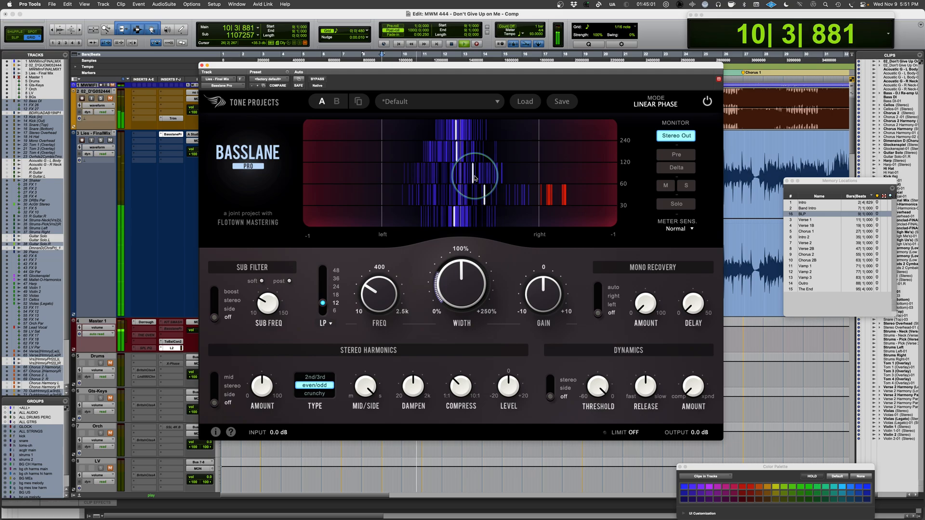
key("space")
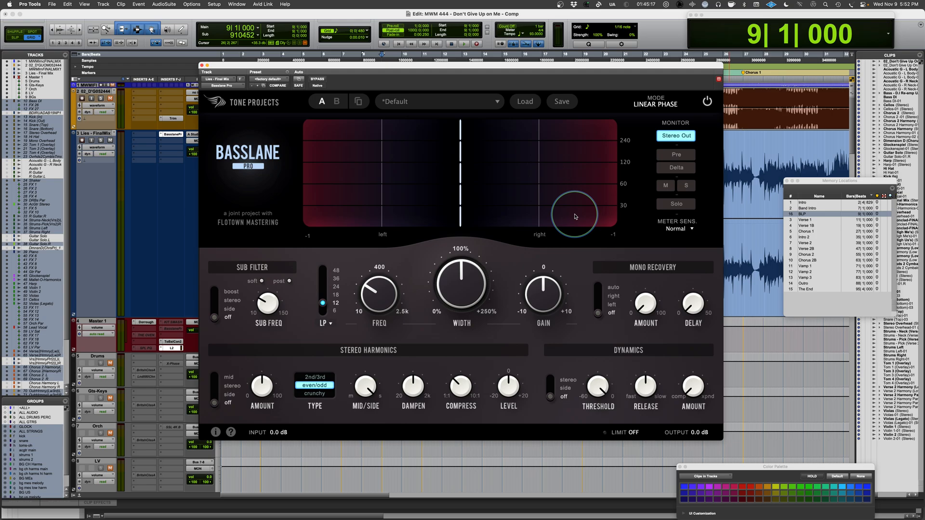
left_click(680, 230)
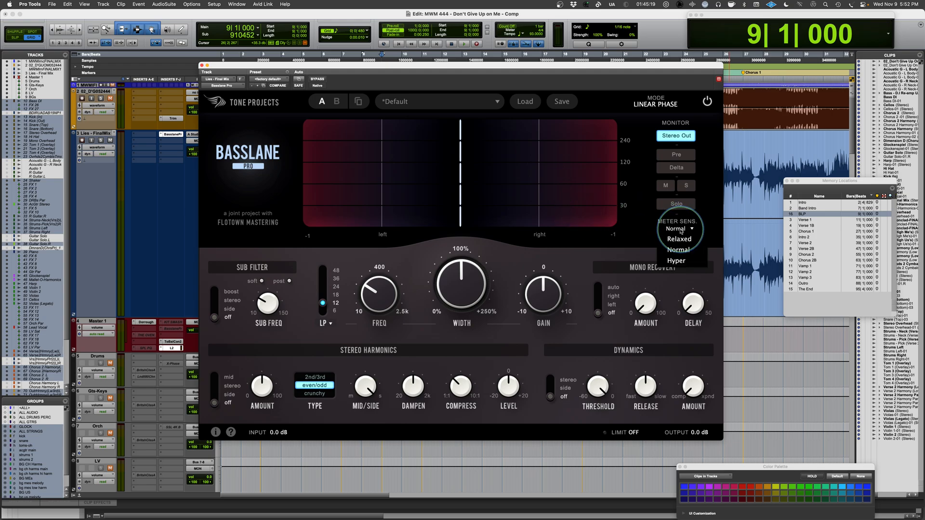
left_click(676, 256)
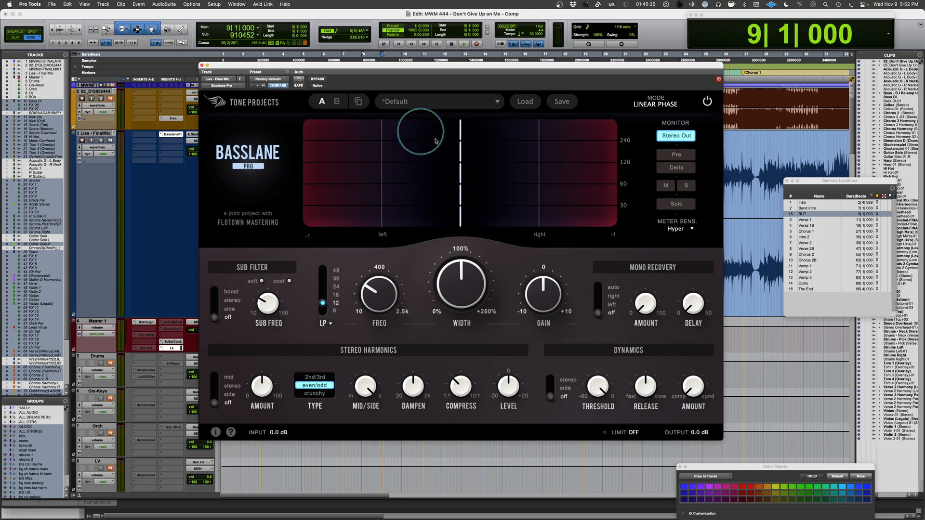
key("space")
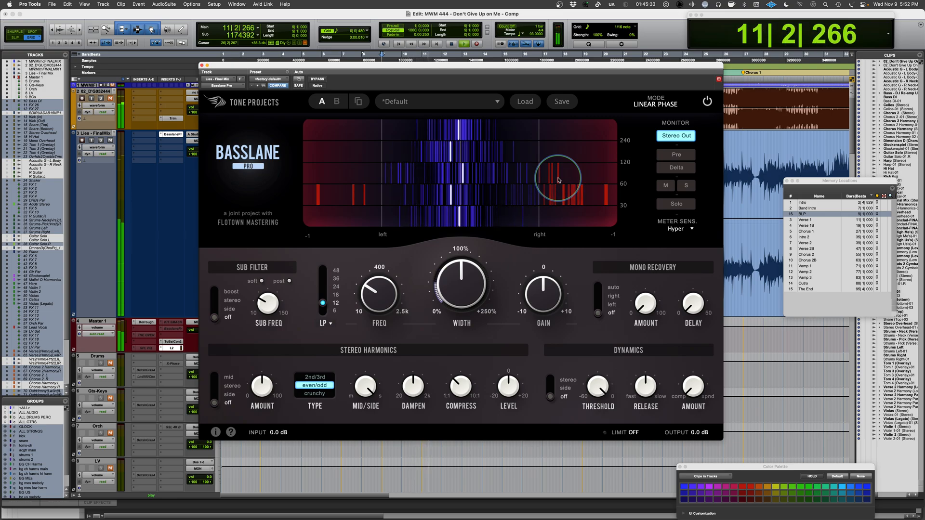
key("space")
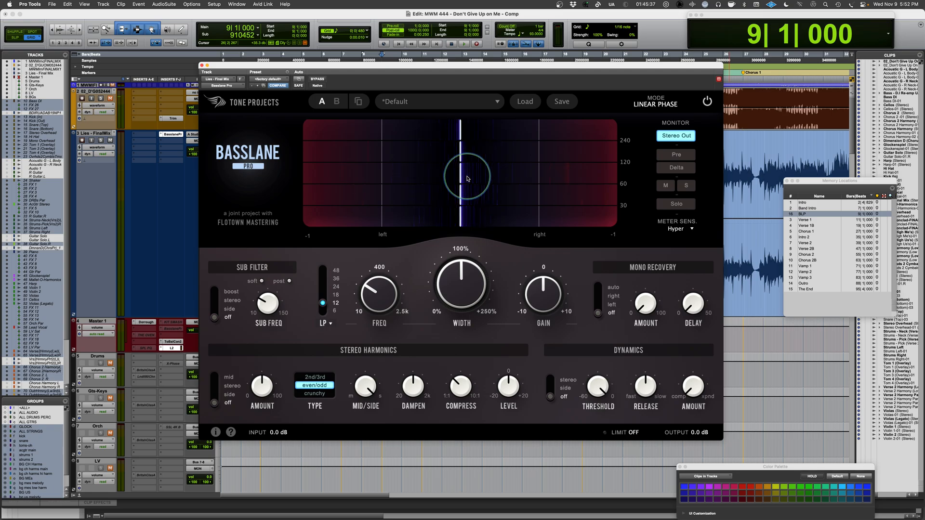
left_click(679, 229)
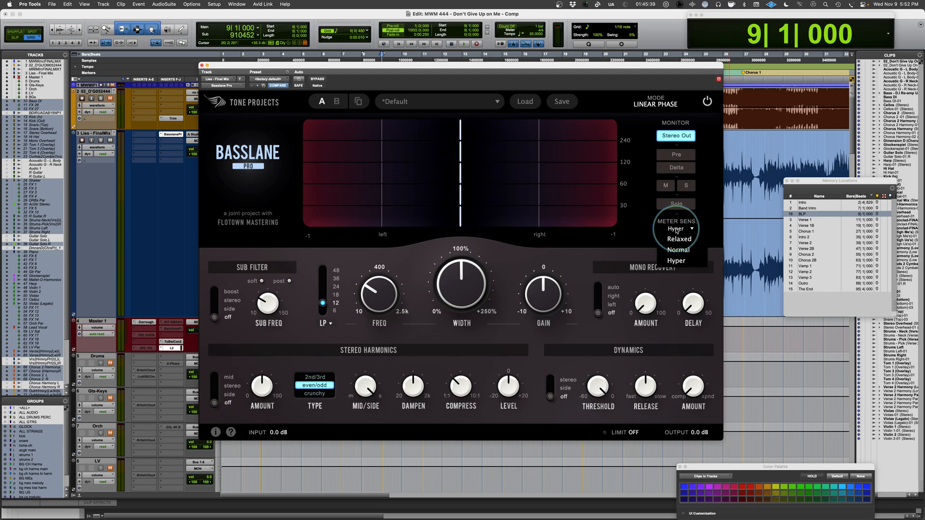
left_click(677, 247)
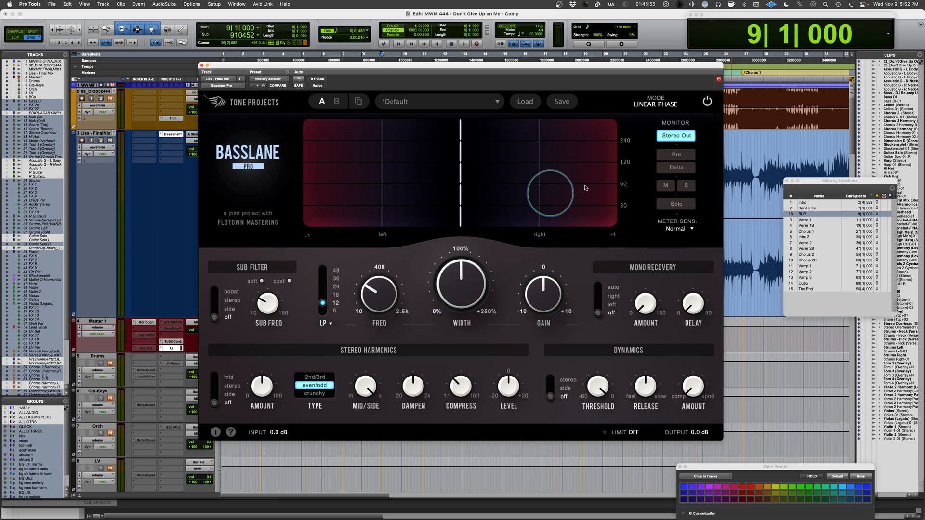
Enable Solo monitoring for the affected bass band, and toggle it off and on again.
left_click(677, 204)
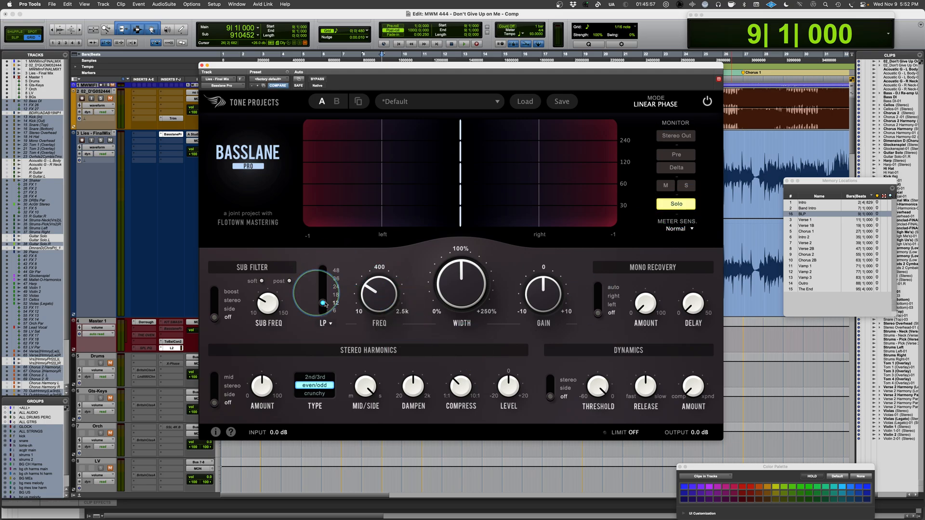
mouse_move(364, 281)
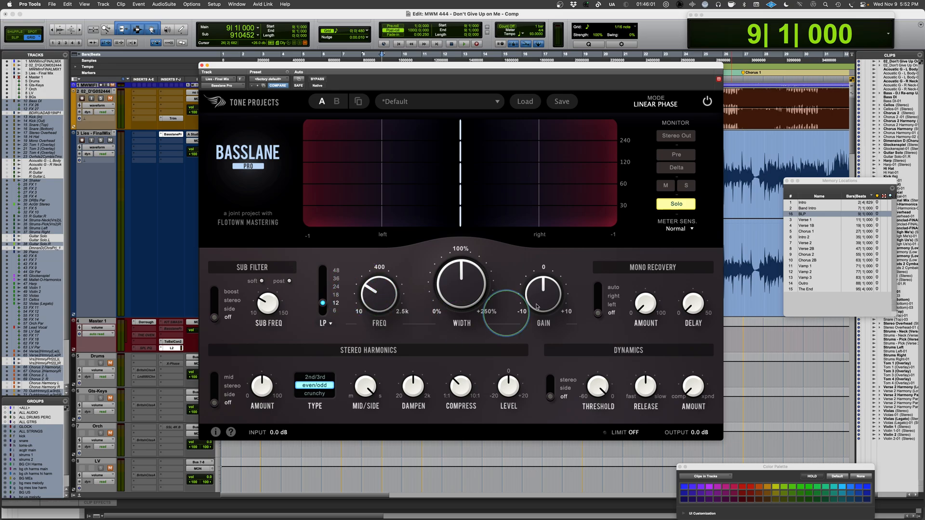
mouse_move(380, 299)
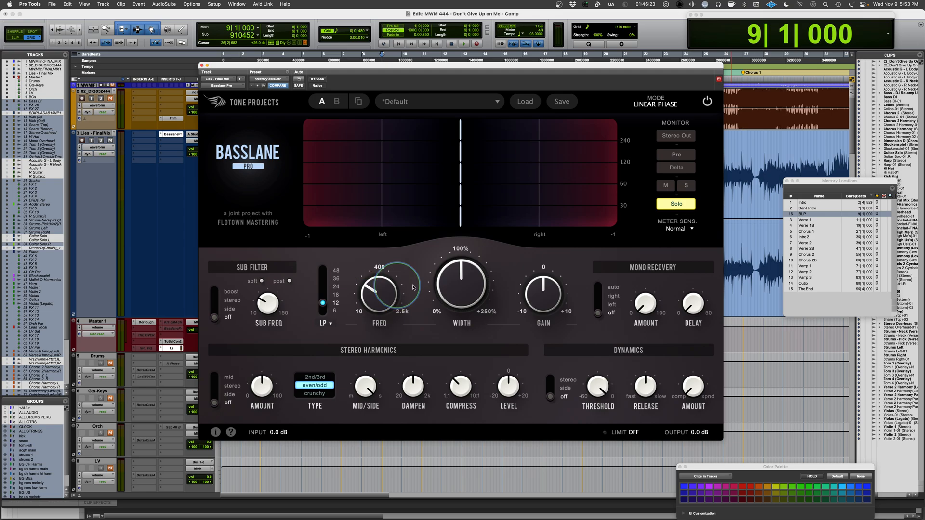
mouse_move(483, 277)
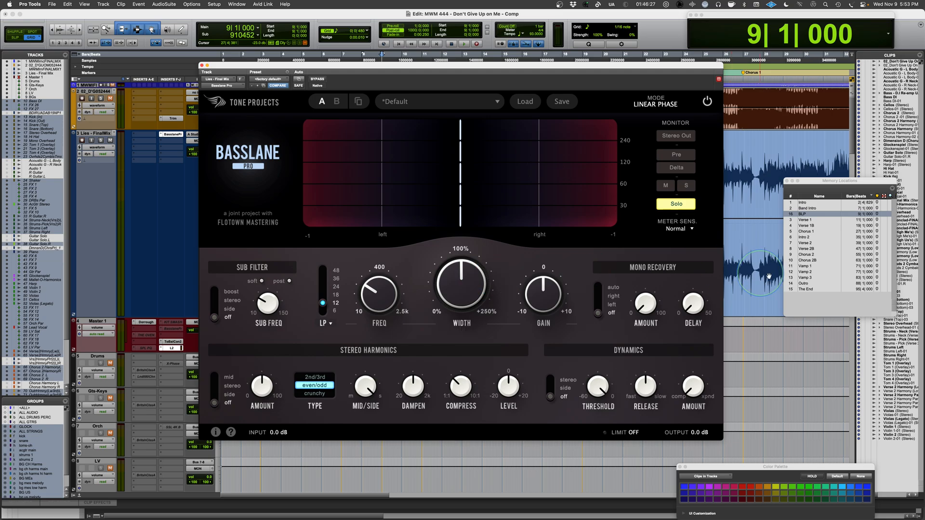
left_click(675, 204)
left_click(673, 205)
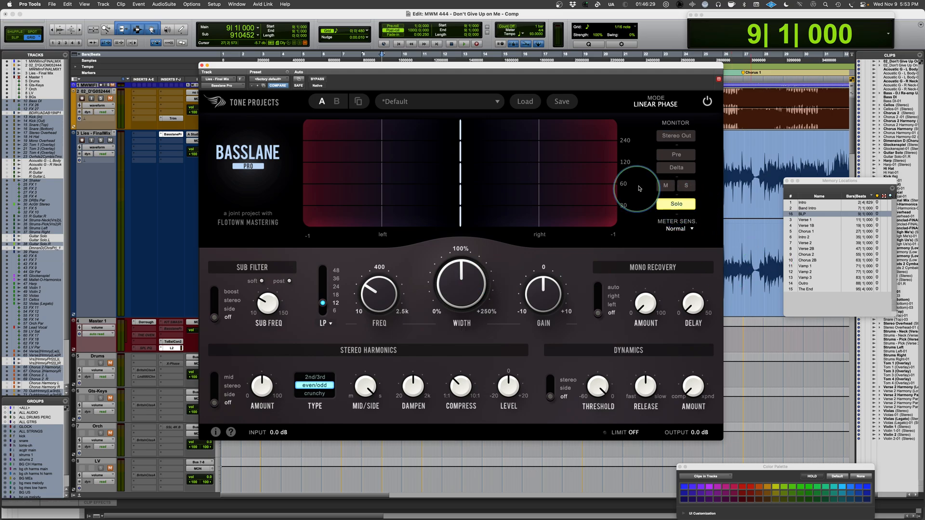
Switch the soloed monitoring to mid only and then side only, and turn the side monitoring off.
left_click(666, 188)
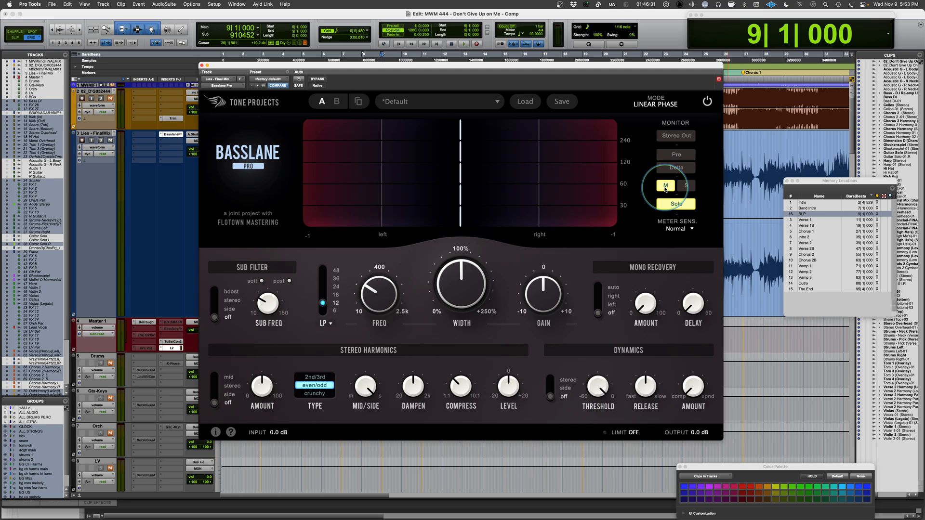
left_click(687, 187)
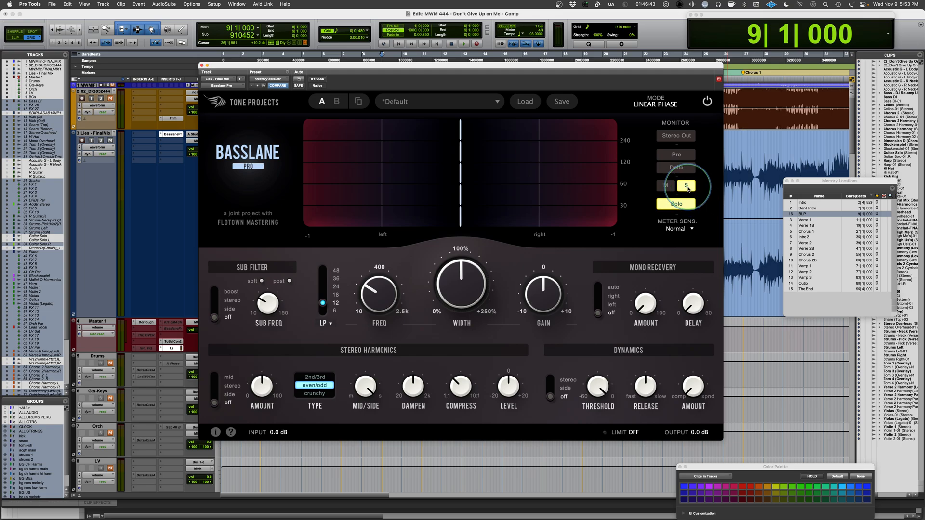
left_click(687, 188)
Switch the soloed monitoring to Delta and then Pre, and restore the monitor to Stereo Out.
left_click(674, 170)
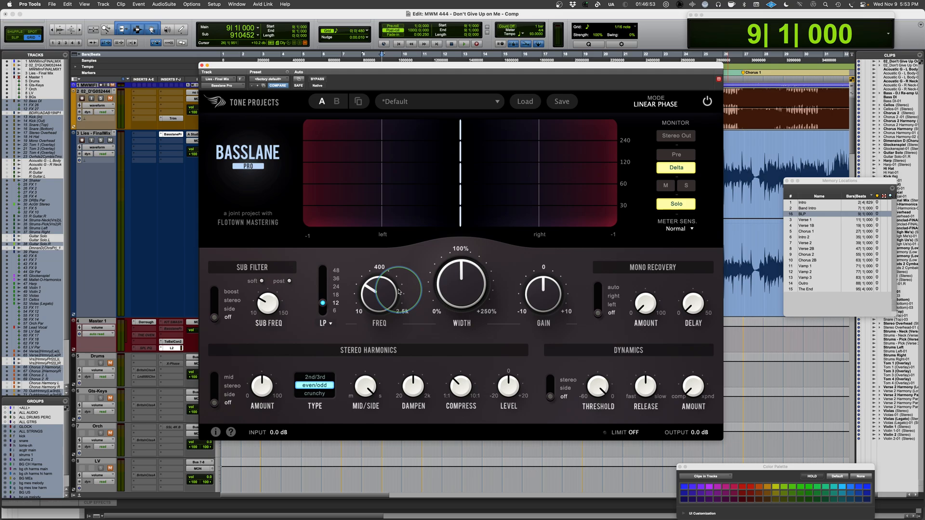
left_click(675, 157)
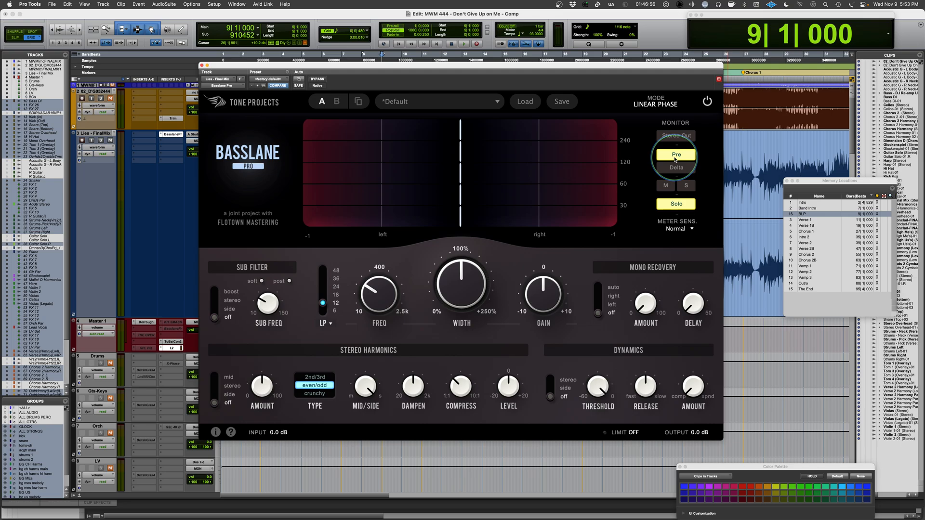
left_click(676, 205)
left_click(678, 208)
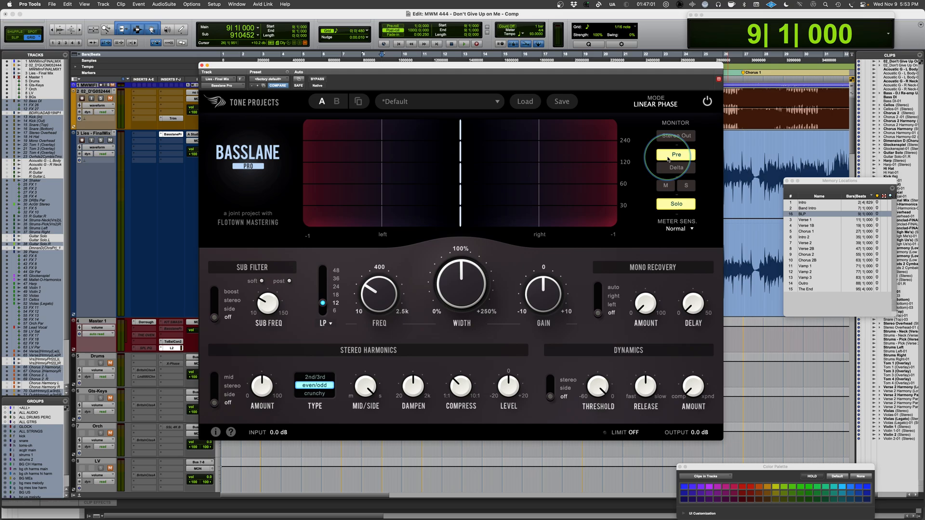
left_click(667, 159)
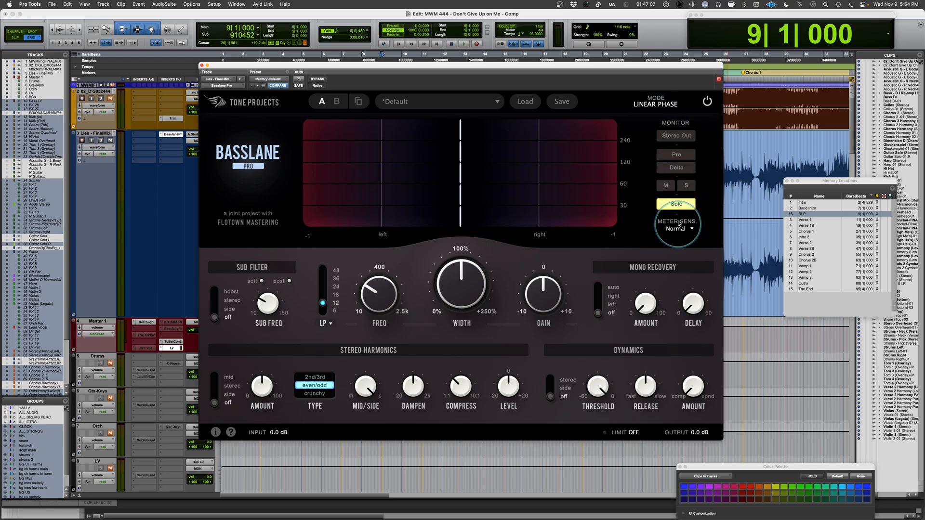
left_click(676, 135)
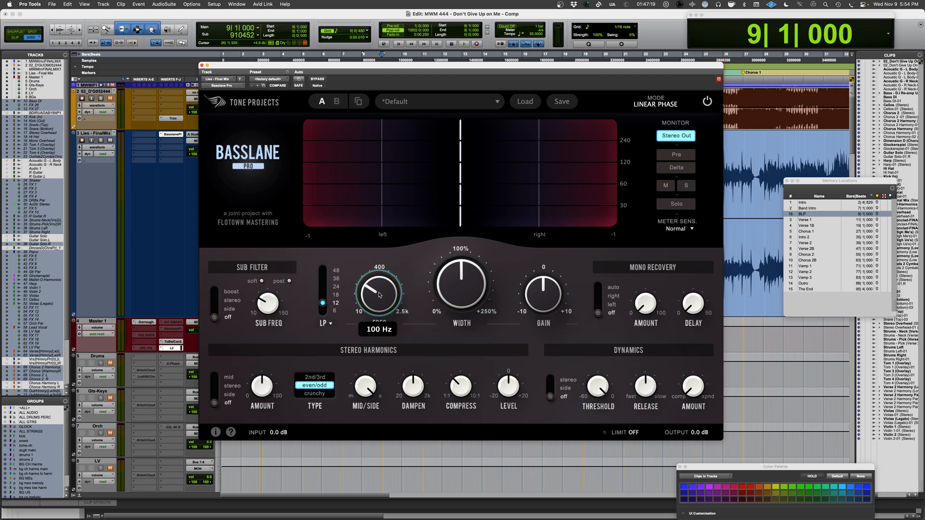
Change the filter type beside the frequency control to Bandpass and set its shape to soft.
left_click(330, 324)
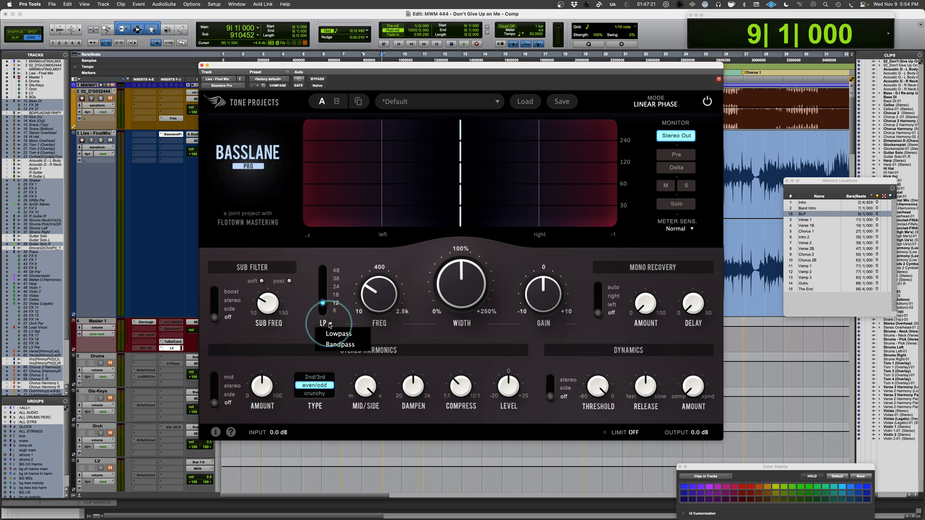
left_click(340, 345)
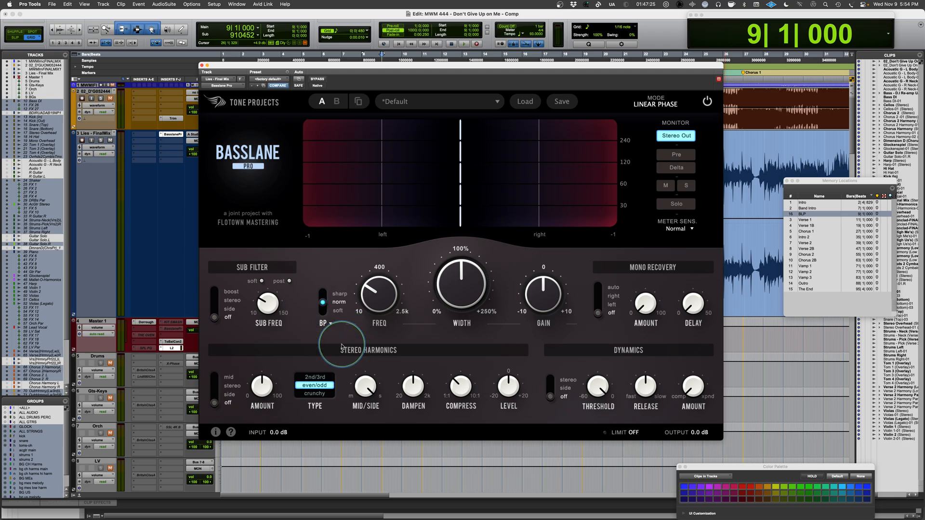
mouse_move(368, 282)
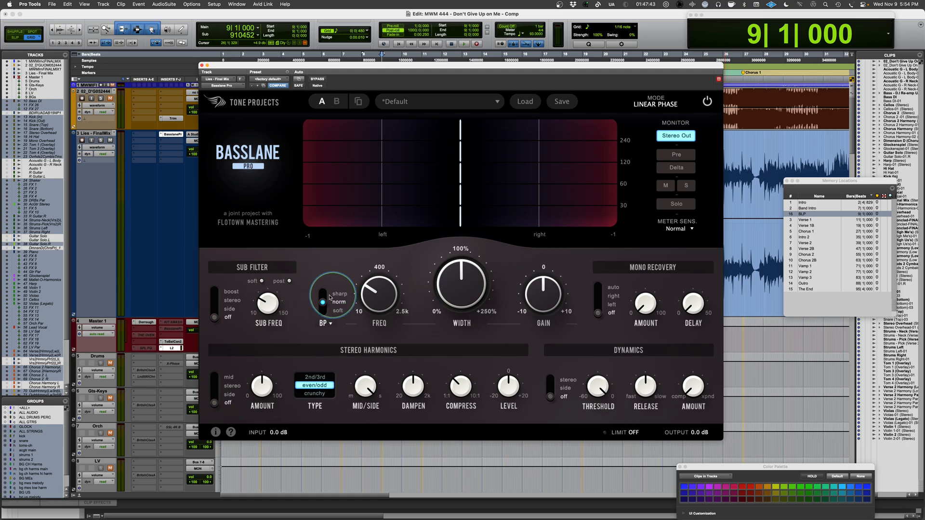
left_click(324, 295)
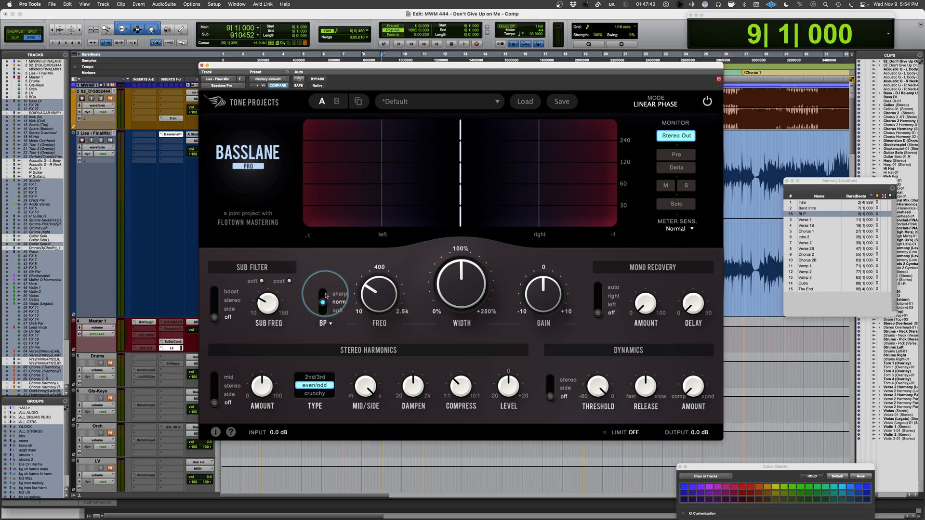
left_click(323, 314)
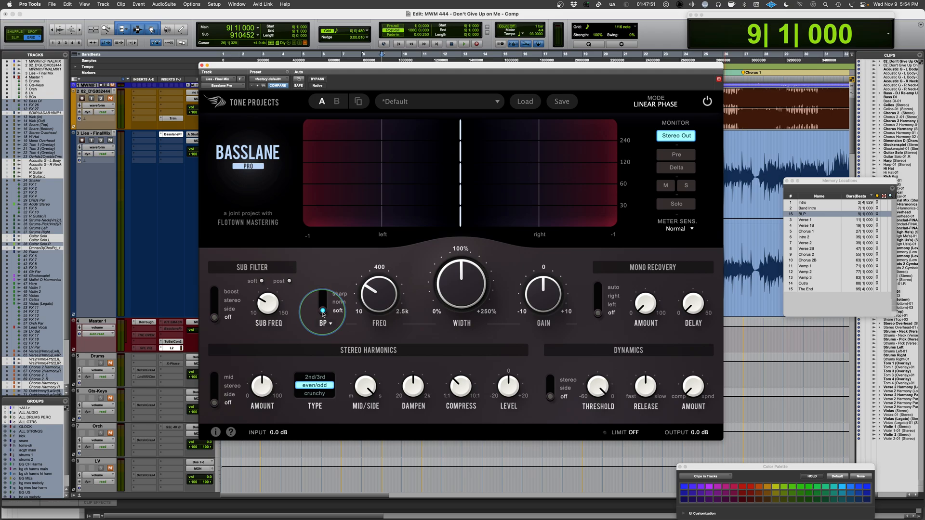
Set the filter type to Lowpass with a slope of 48.
left_click(324, 323)
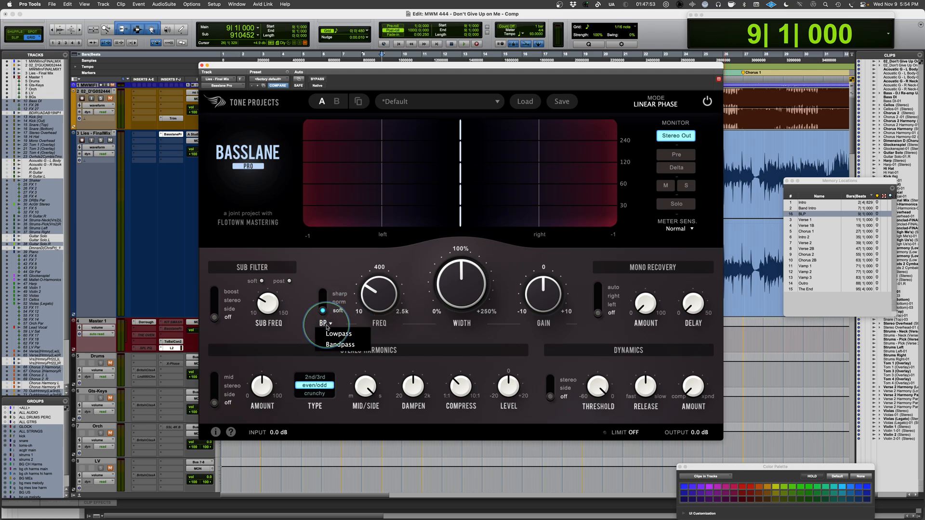
left_click(334, 336)
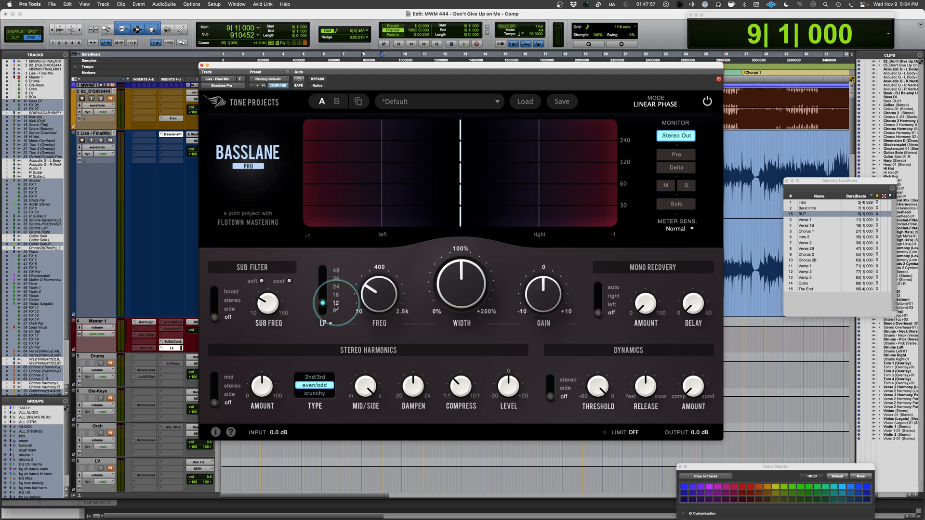
left_click(336, 271)
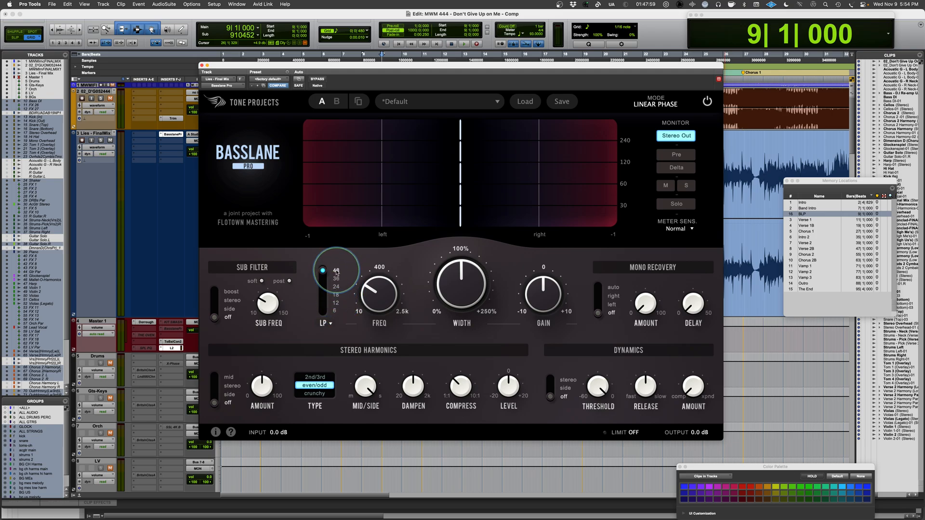
Set the lowpass filter slope to 18, sweep the Width control up and down, and reset it to 100%.
left_click(321, 296)
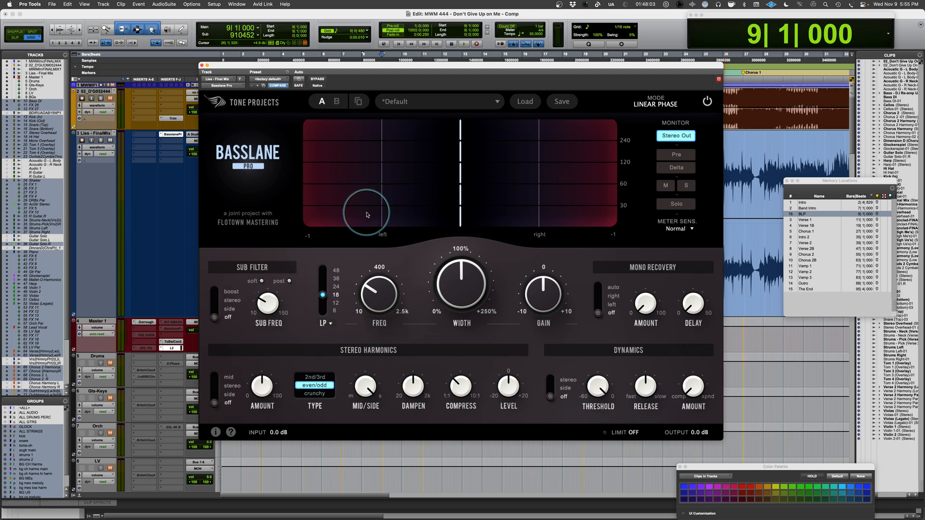
mouse_move(484, 269)
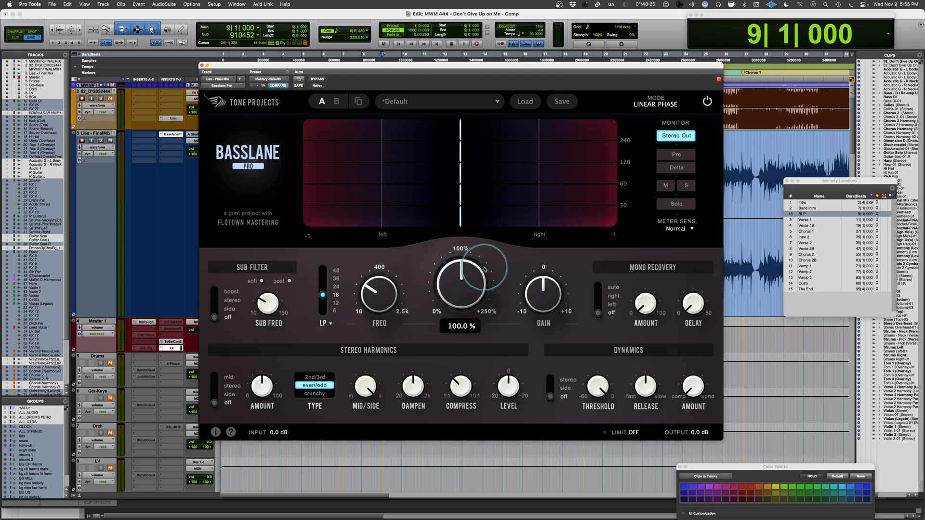
left_click_drag(484, 269, 485, 116)
left_click_drag(455, 336, 454, 408)
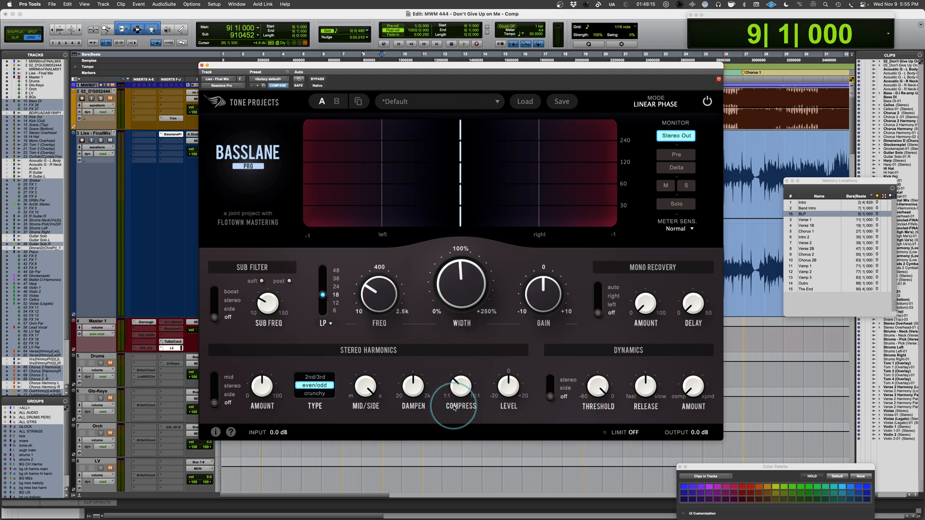
left_click(461, 297, "alt")
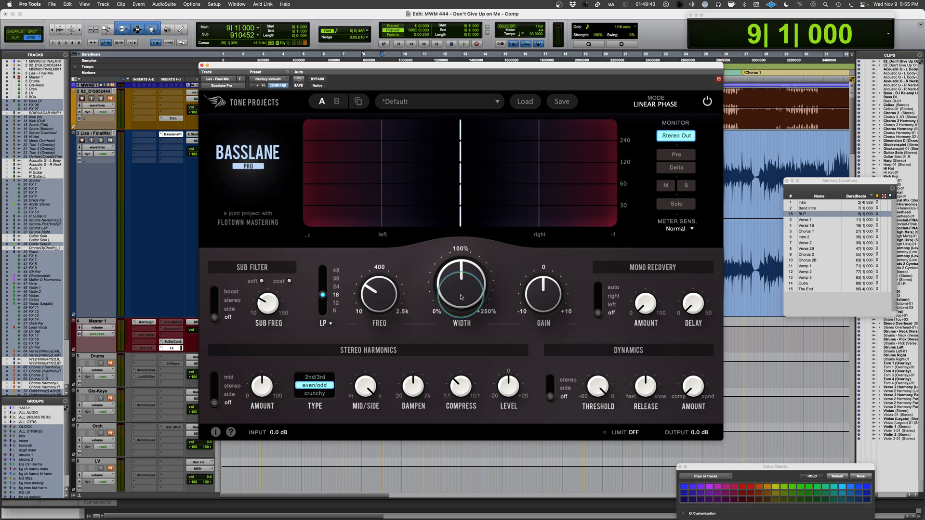
Switch the Sub Filter through the side, stereo and boost modes, and return it to side.
mouse_move(396, 305)
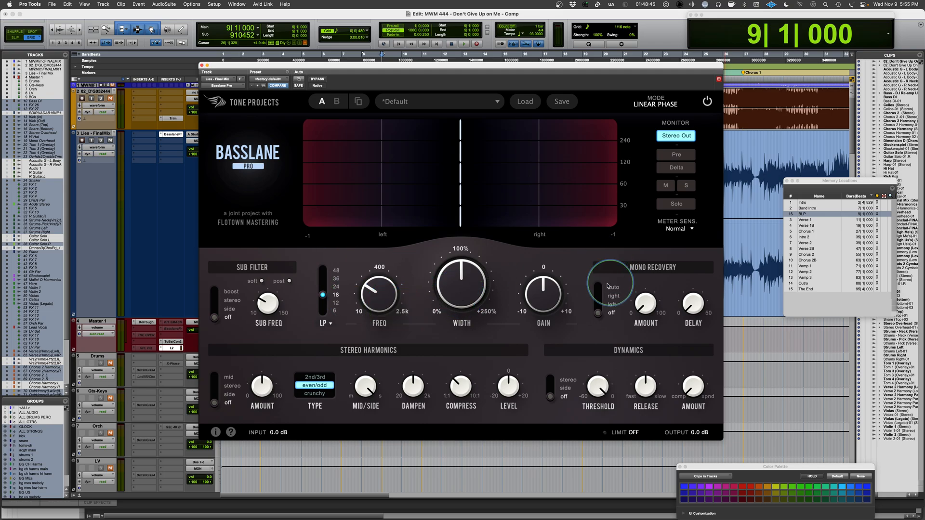
mouse_move(538, 305)
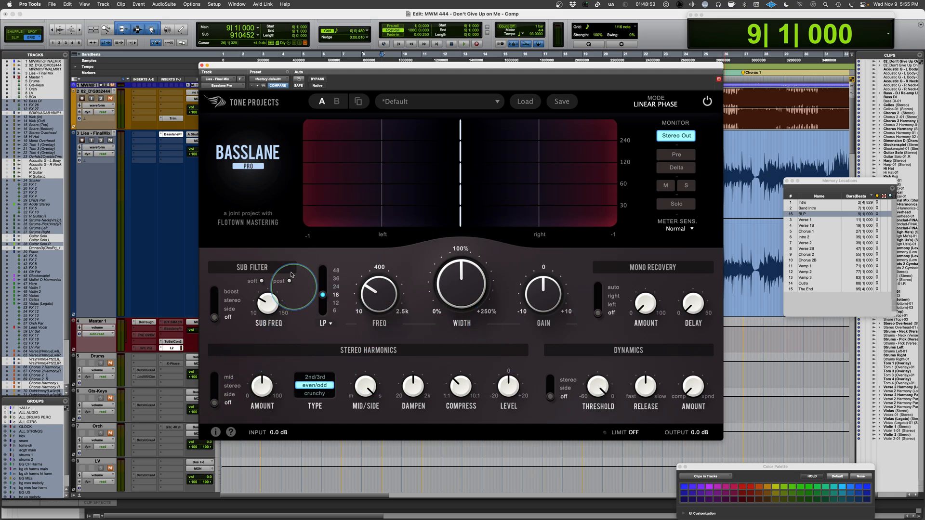
left_click(215, 310)
left_click(254, 310)
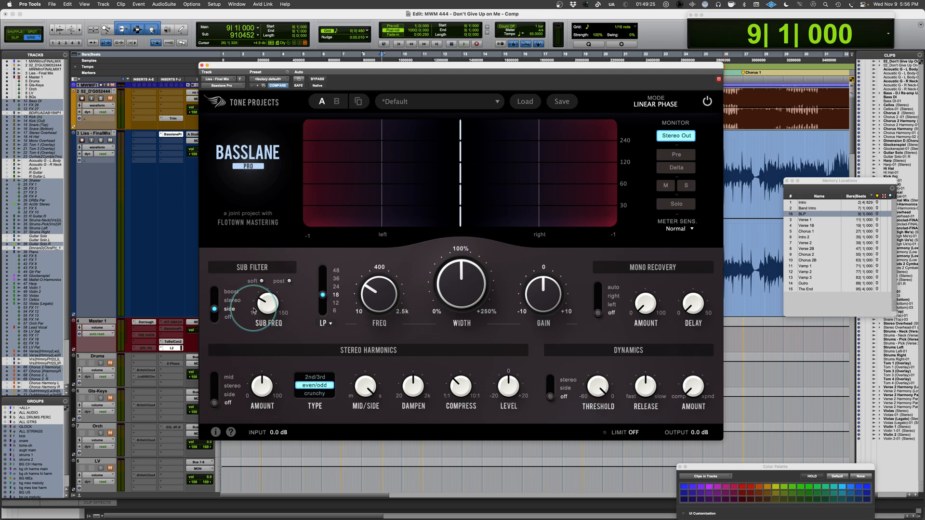
left_click(217, 302)
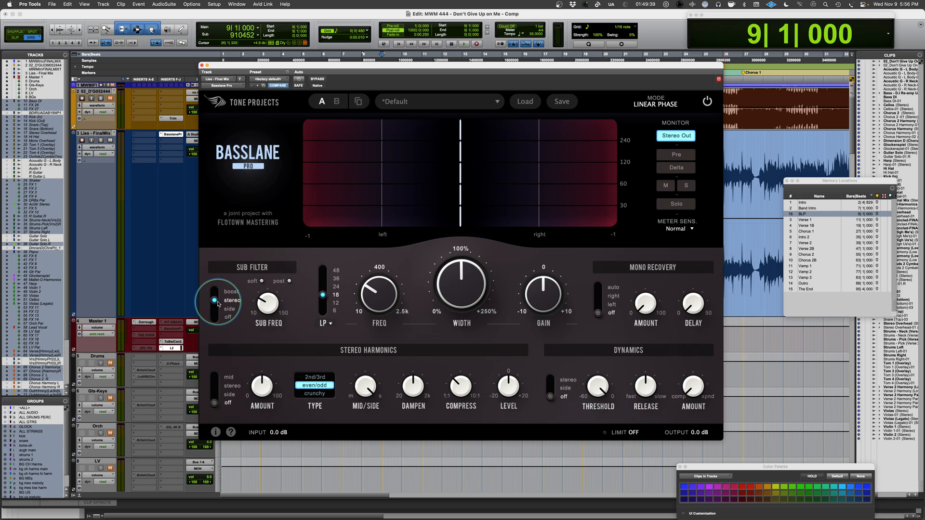
left_click_drag(217, 304, 215, 295)
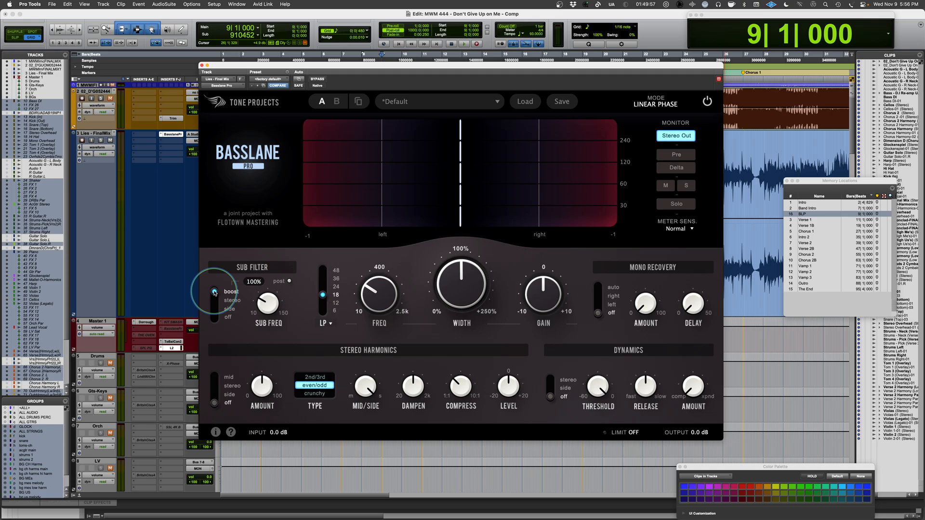
left_click_drag(215, 293, 216, 314)
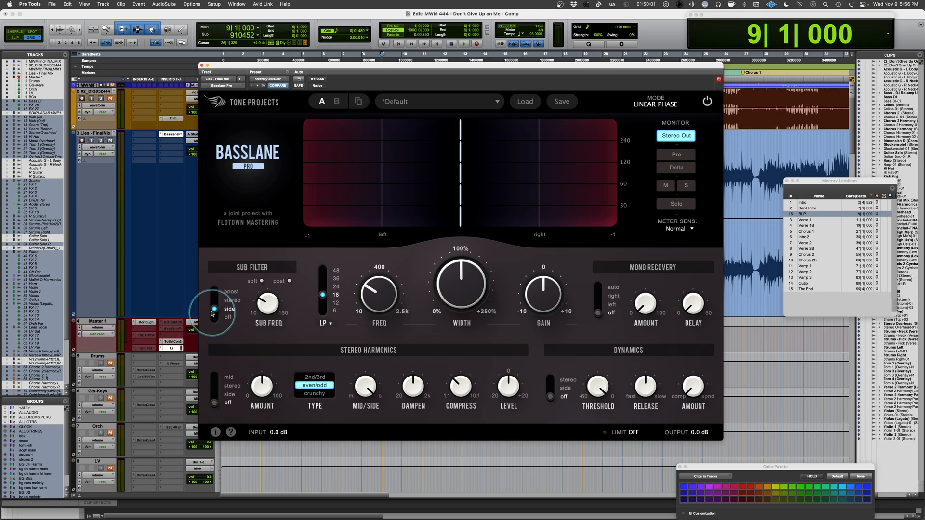
left_click(261, 281)
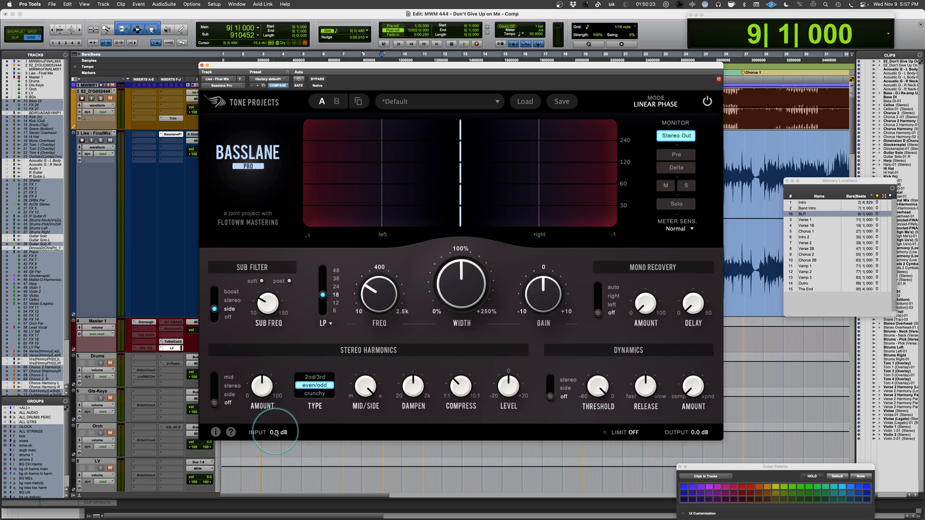
Raise the input level to 3.5 dB with the output compensating at -3.5 dB, and reset both levels to 0.0 dB.
left_click_drag(274, 432, 275, 410)
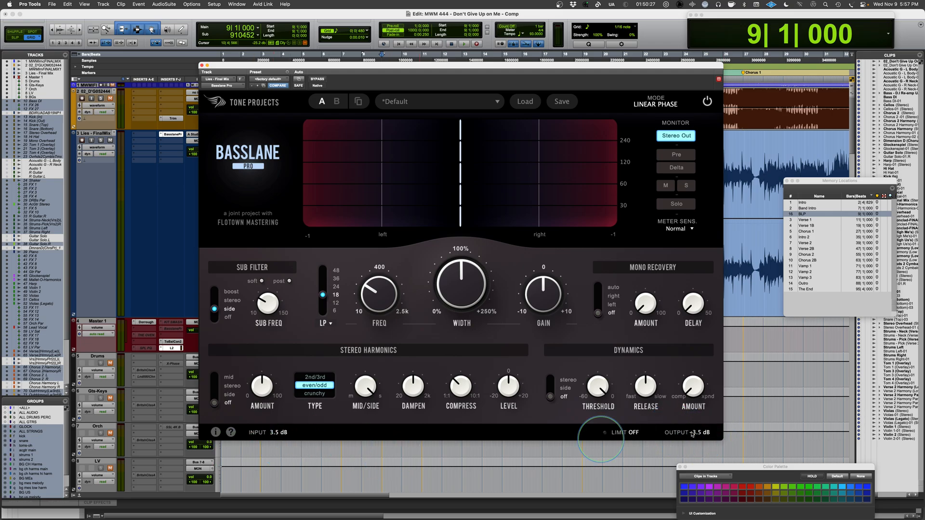
left_click(276, 433, "alt")
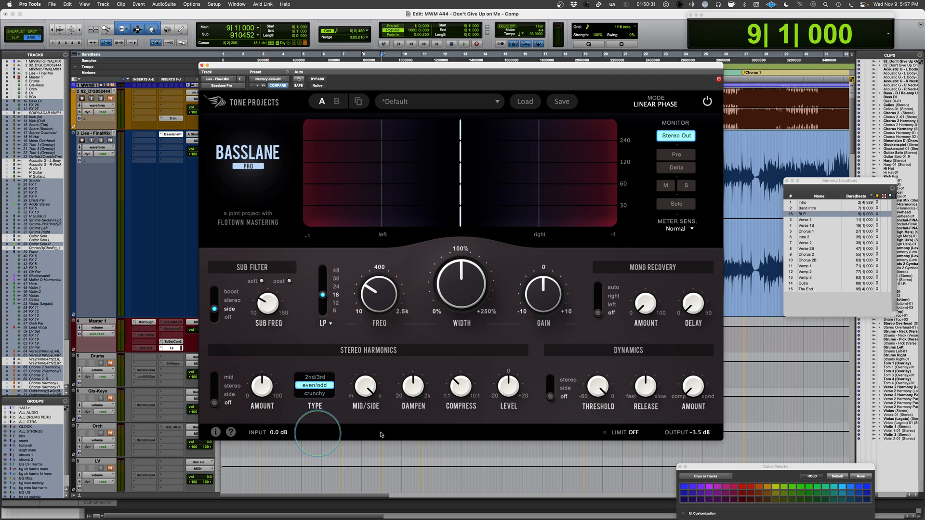
left_click(695, 433, "alt")
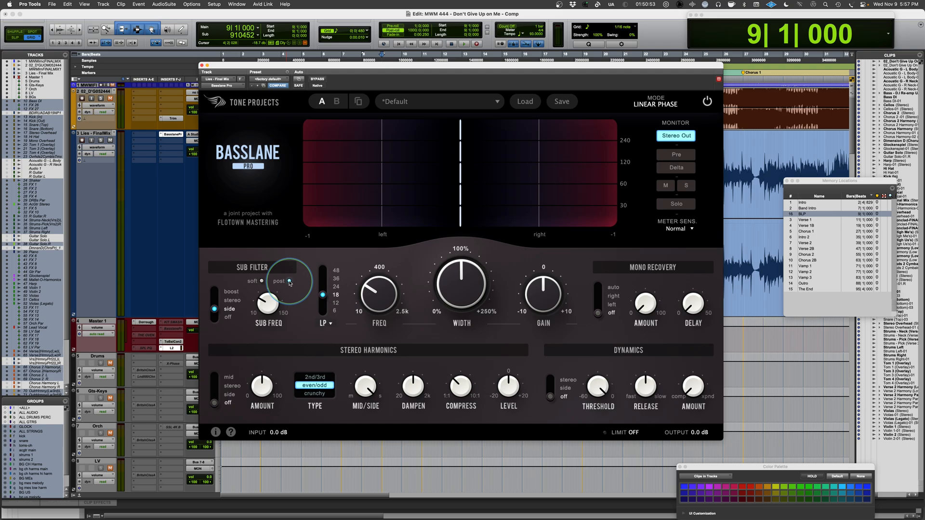
Switch Mono Recovery through the auto, left and right modes, and turn it back off.
mouse_move(375, 297)
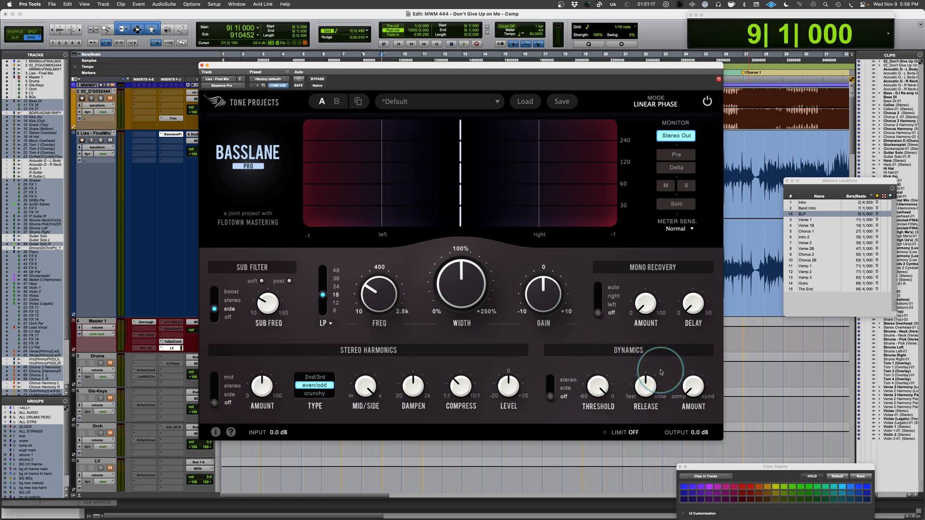
mouse_move(688, 401)
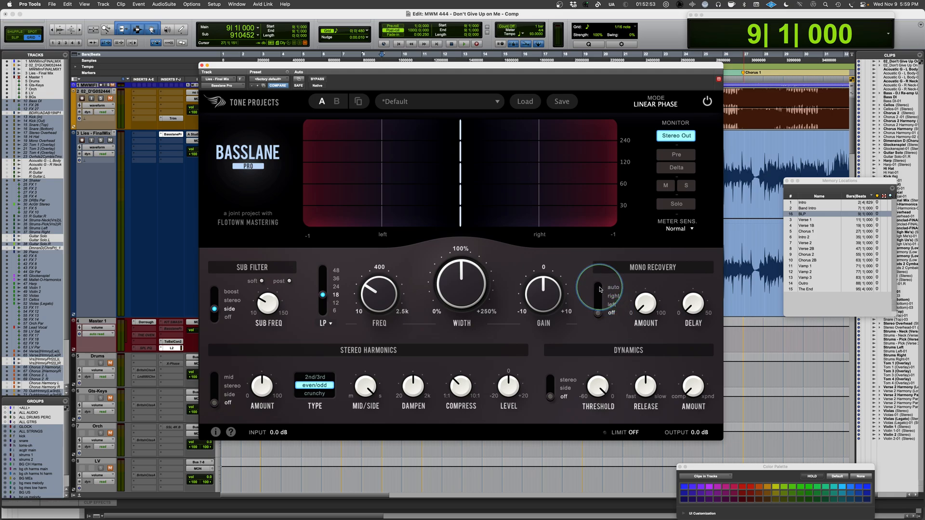
left_click(598, 288)
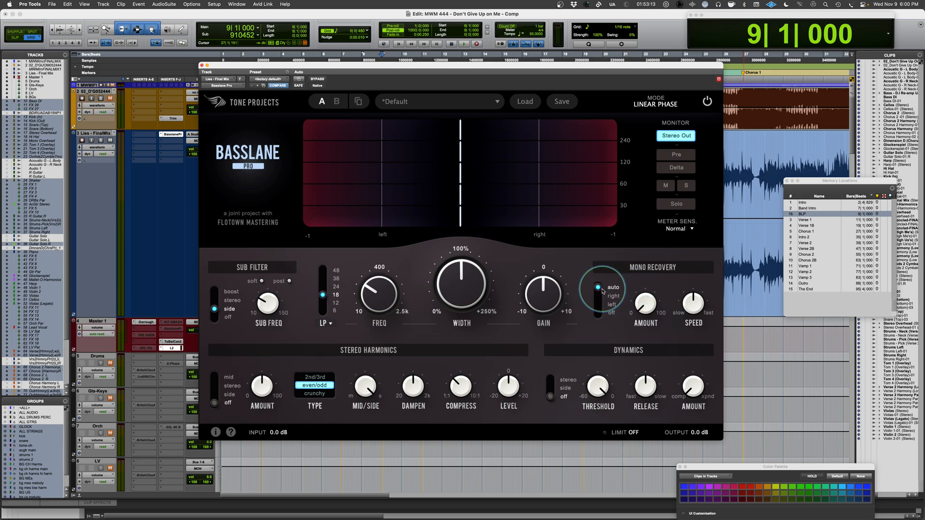
mouse_move(683, 319)
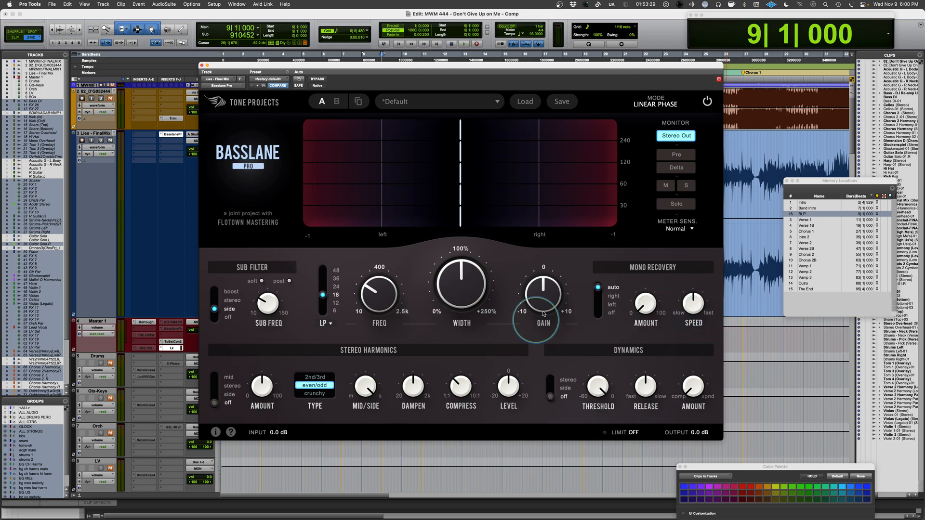
left_click(599, 305)
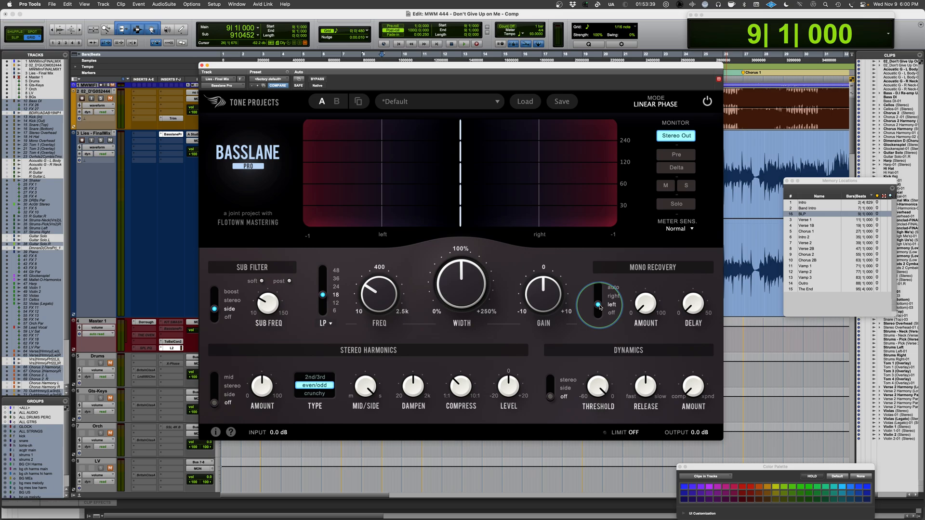
left_click_drag(599, 307, 600, 298)
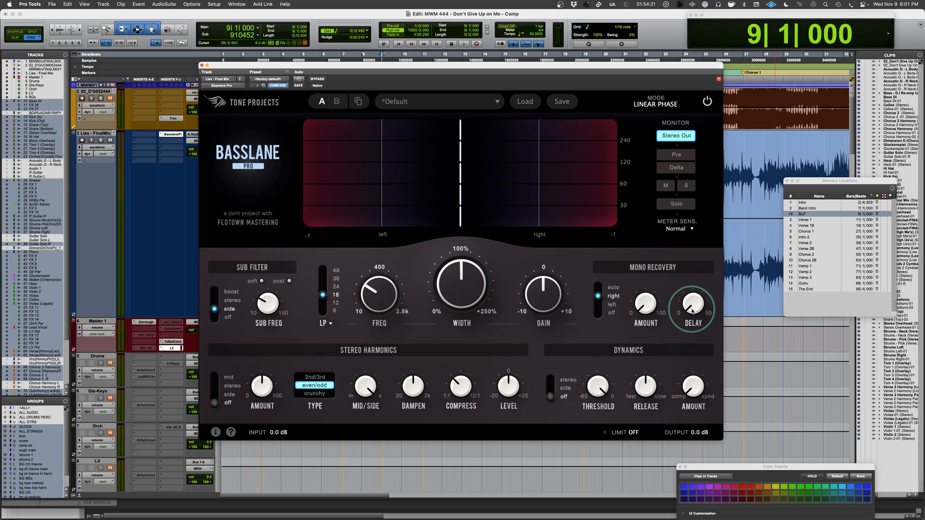
left_click(600, 314)
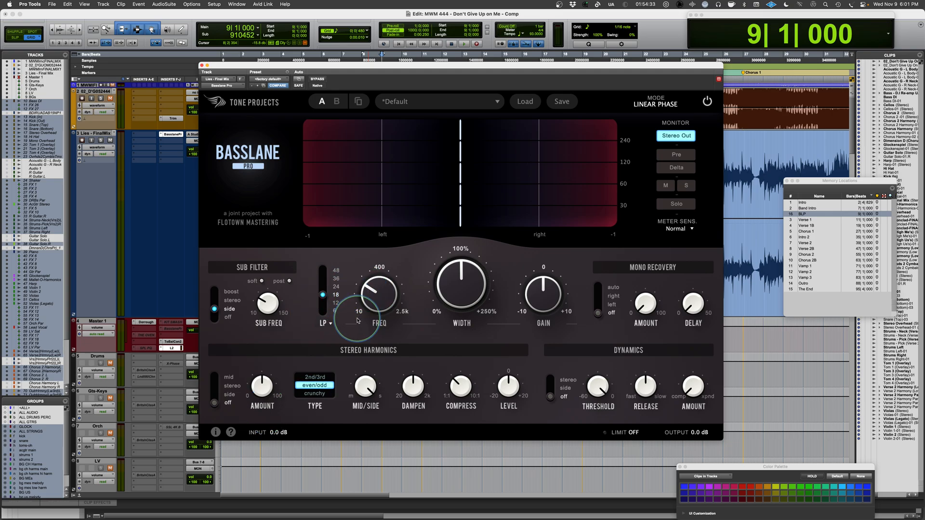
Cycle the Stereo Harmonics type through even/odd and crunchy, and leave it on 2nd/3rd.
left_click(315, 380)
left_click(317, 387)
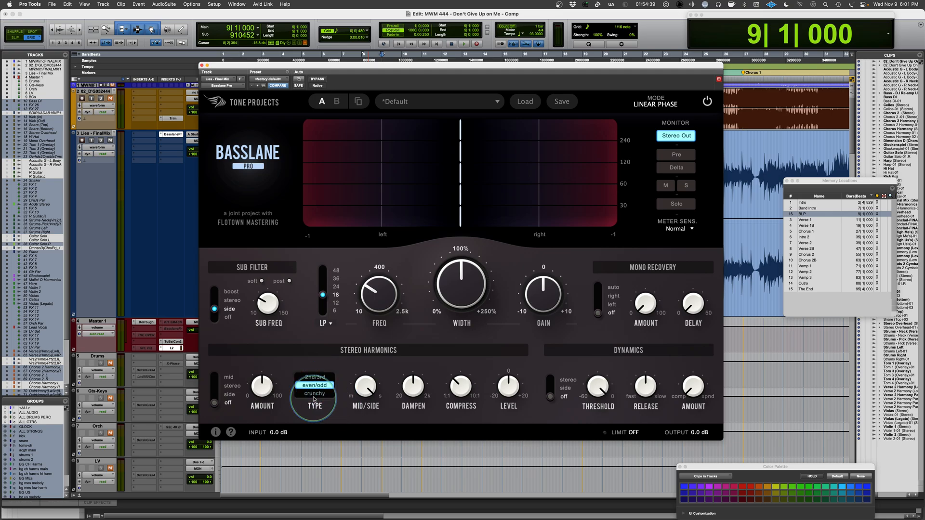
left_click(314, 395)
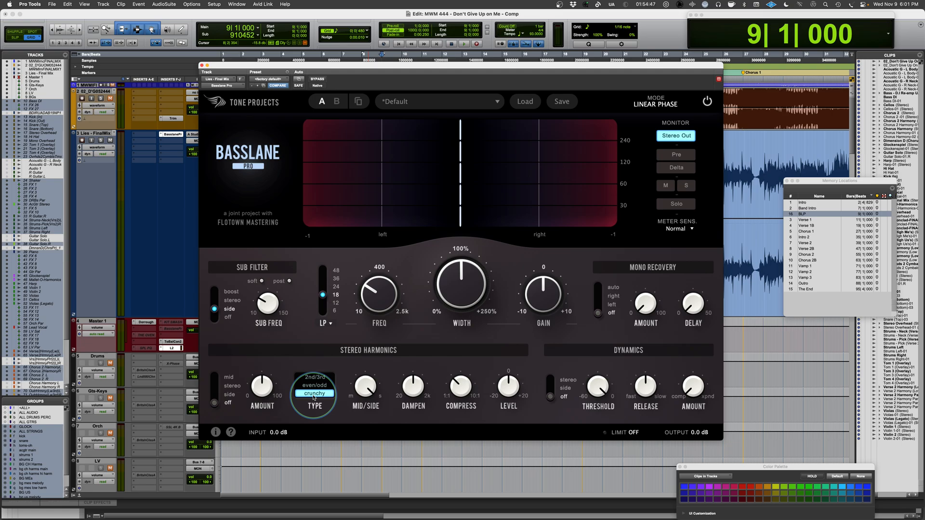
left_click(314, 404)
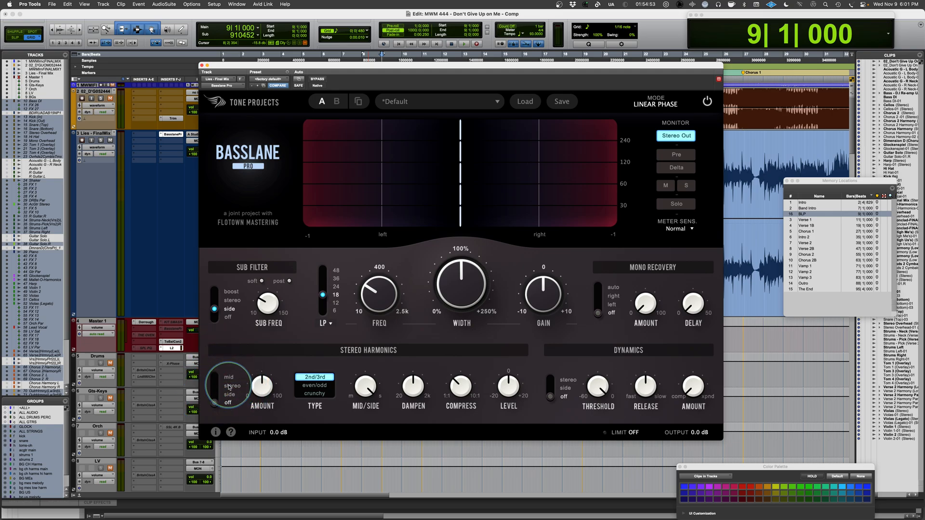
Cycle the Stereo Harmonics mode through mid, stereo, side and off, and set the Mid/Side balance to its centre.
left_click(215, 377)
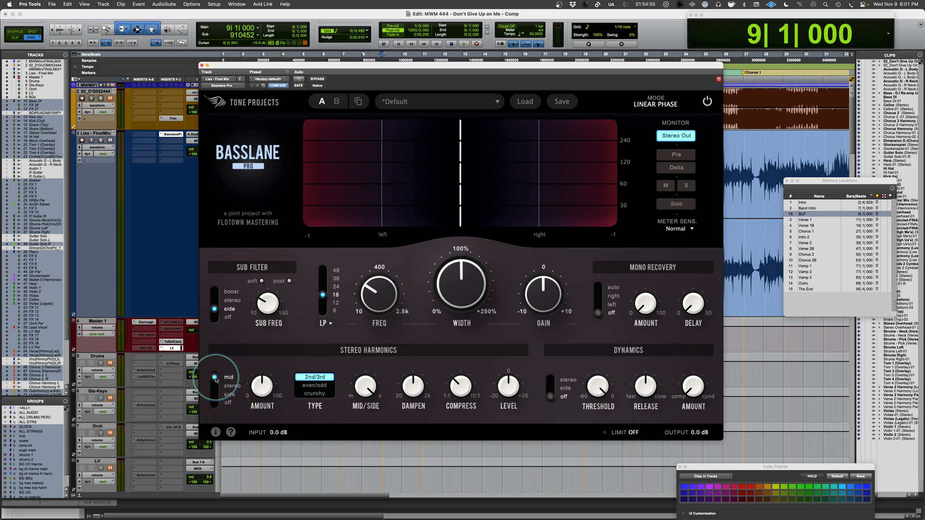
left_click(216, 387)
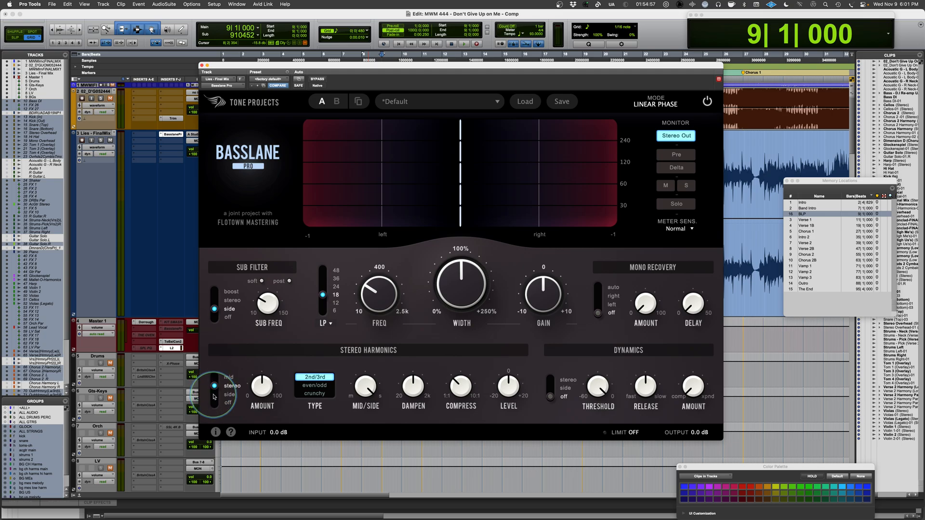
left_click(215, 395)
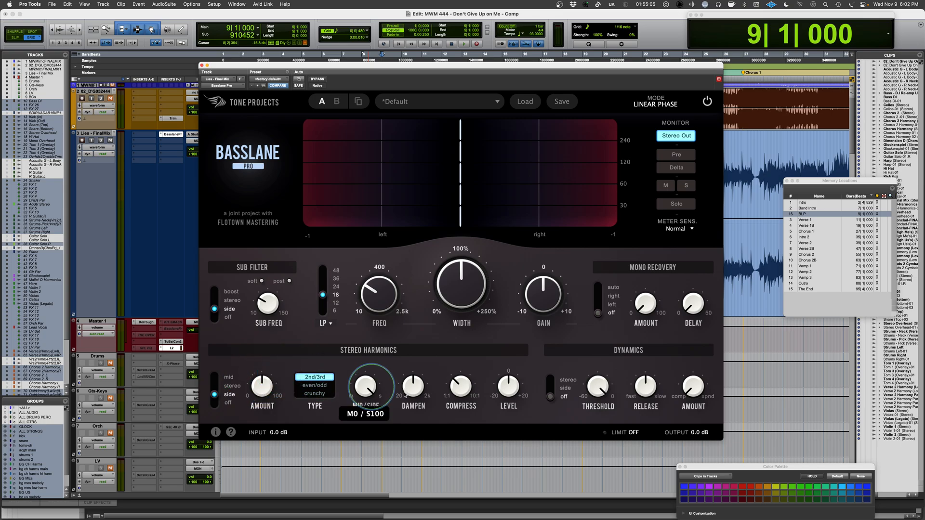
left_click_drag(365, 381, 367, 426)
left_click(215, 404)
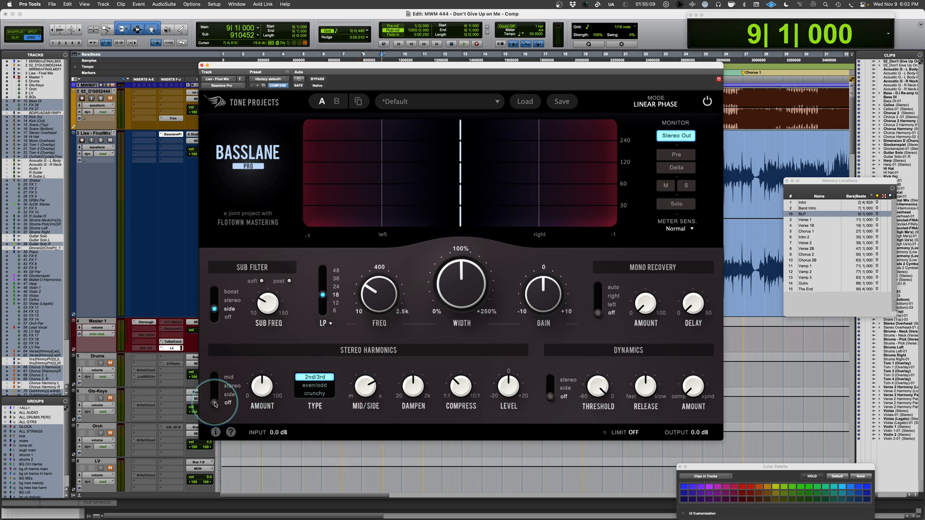
left_click_drag(365, 385, 358, 446)
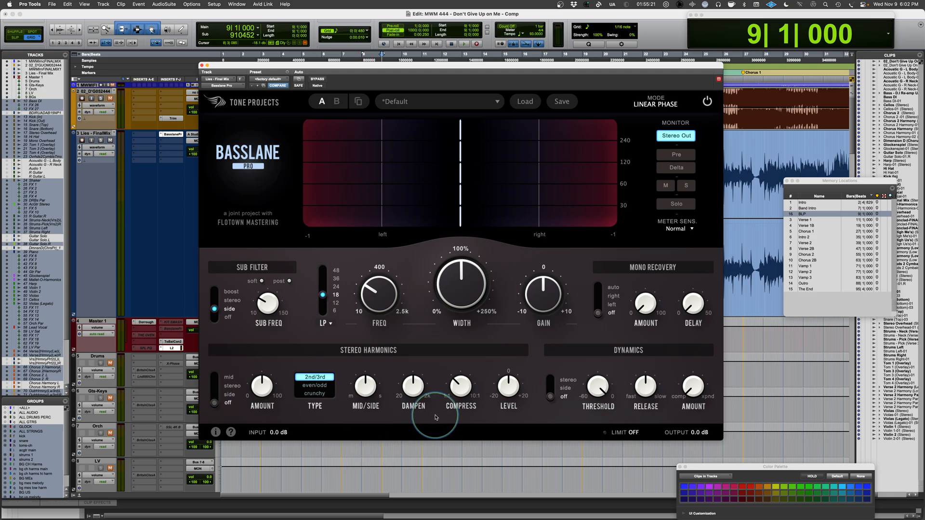
Try adjusting the output Limit value and return it to OFF.
mouse_move(461, 391)
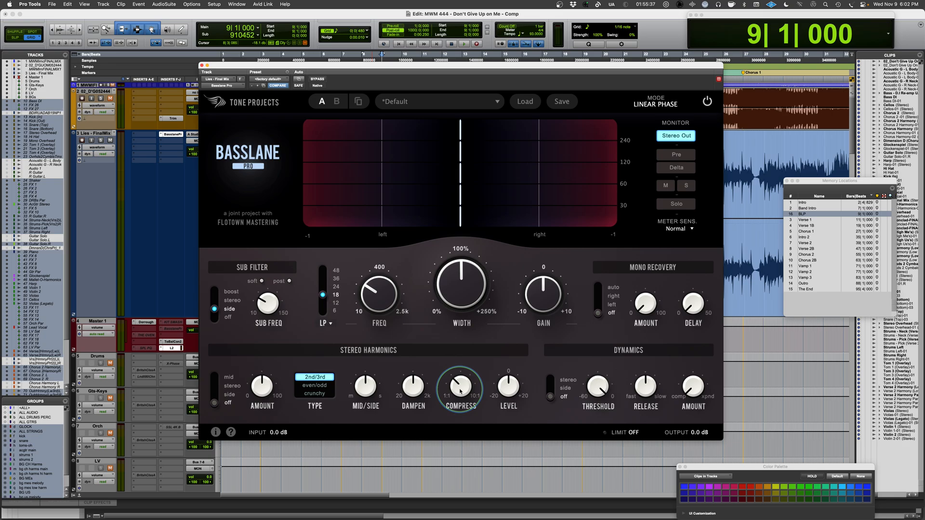
mouse_move(510, 393)
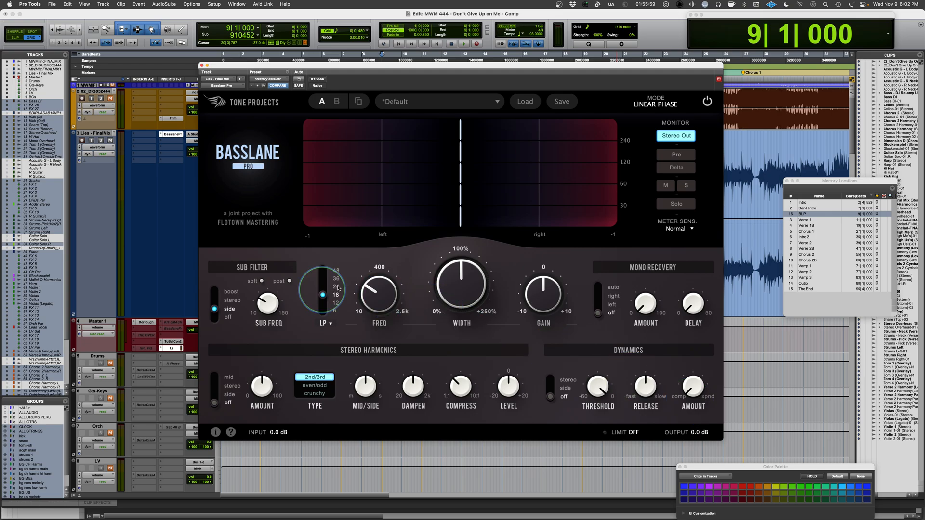
mouse_move(361, 290)
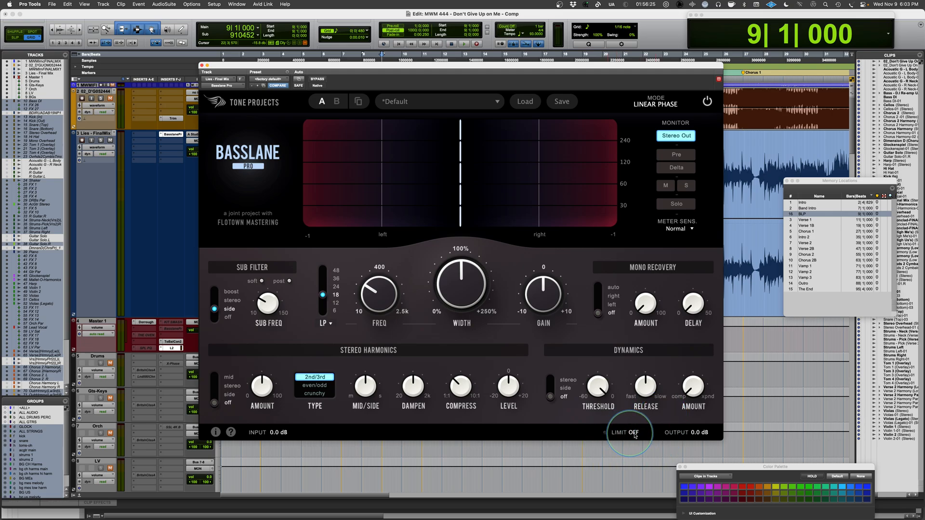
left_click_drag(633, 433, 638, 409)
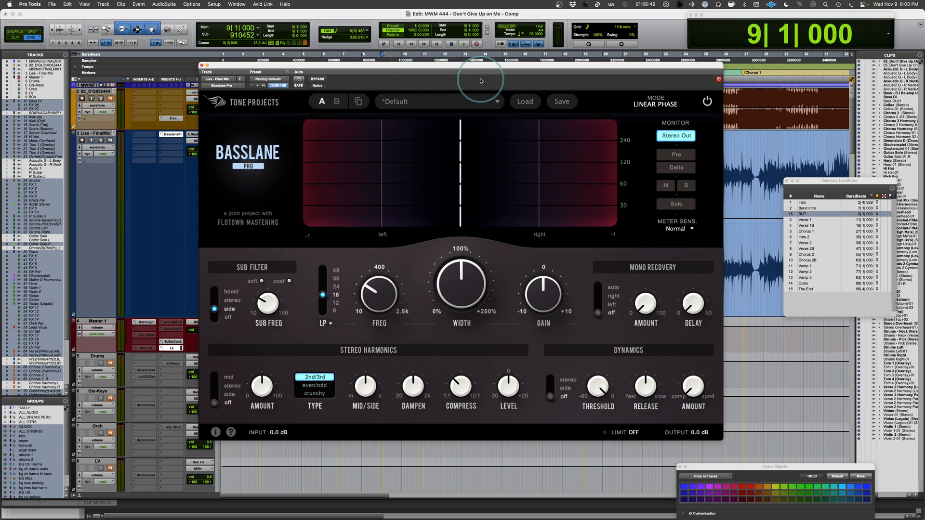
Shift the plugin window slightly across the session and turn the Sub Filter off.
left_click_drag(488, 68, 510, 70)
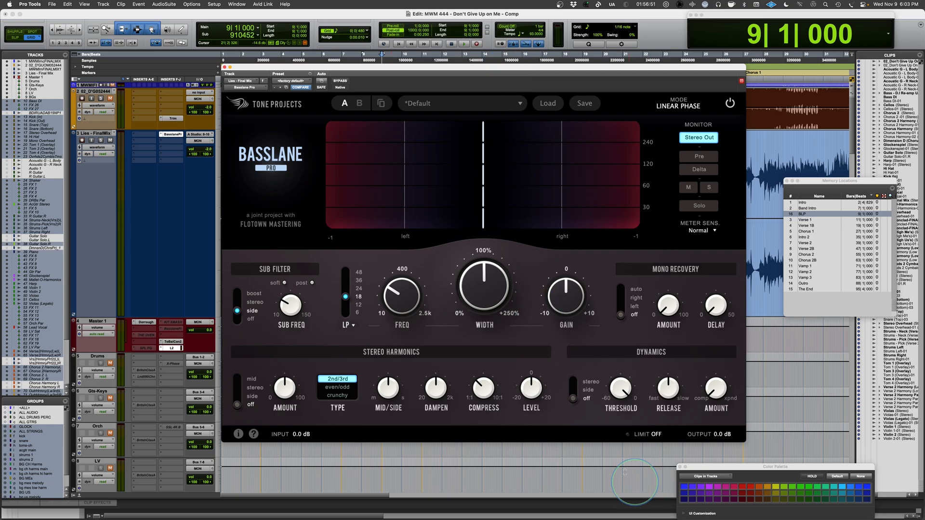
left_click(236, 317)
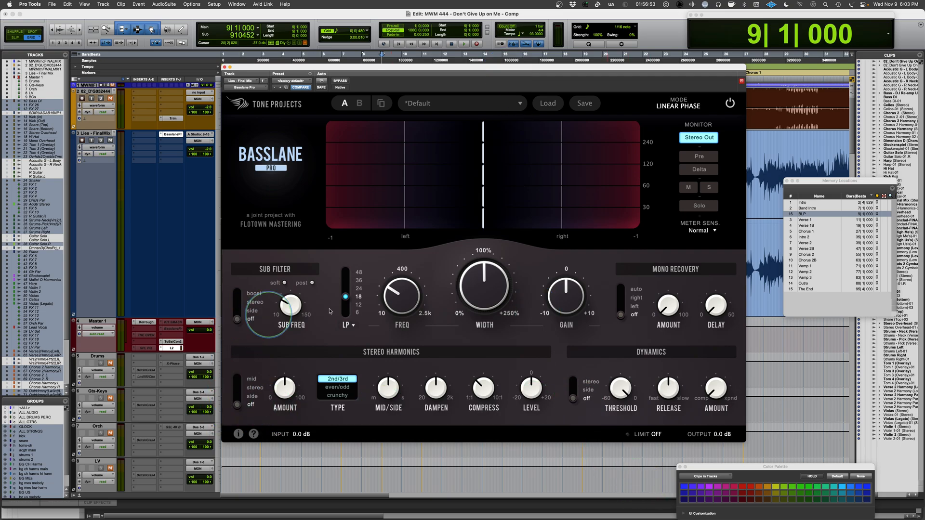
Solo the filtered low band, start playback and raise the Freq slightly above 100 Hz.
mouse_move(488, 305)
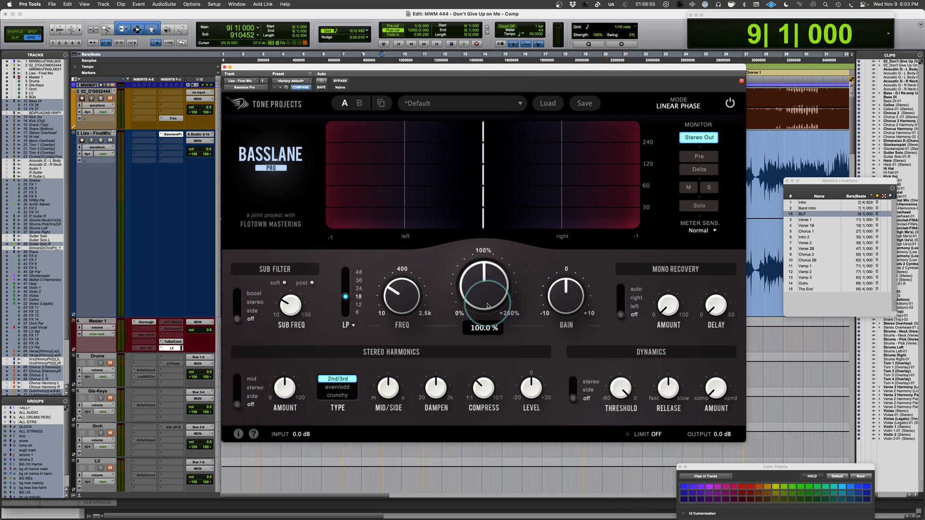
left_click(706, 208)
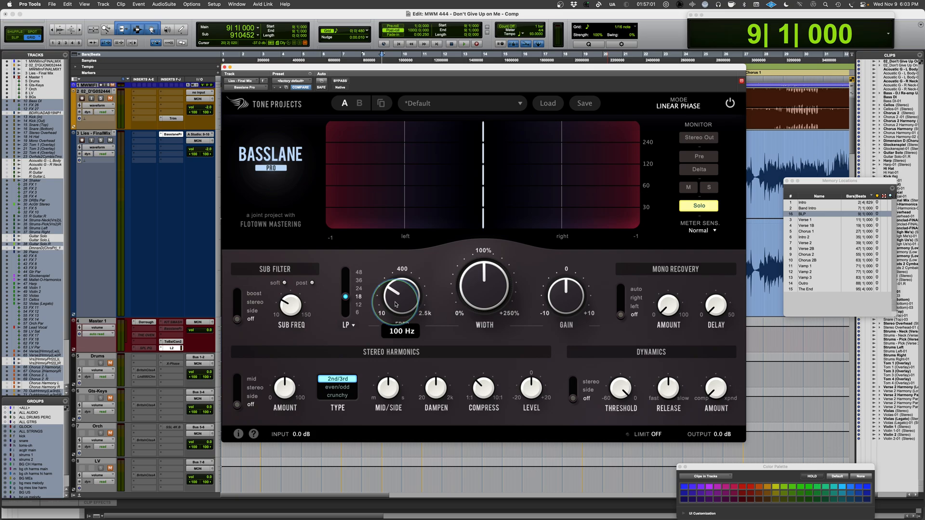
key("space")
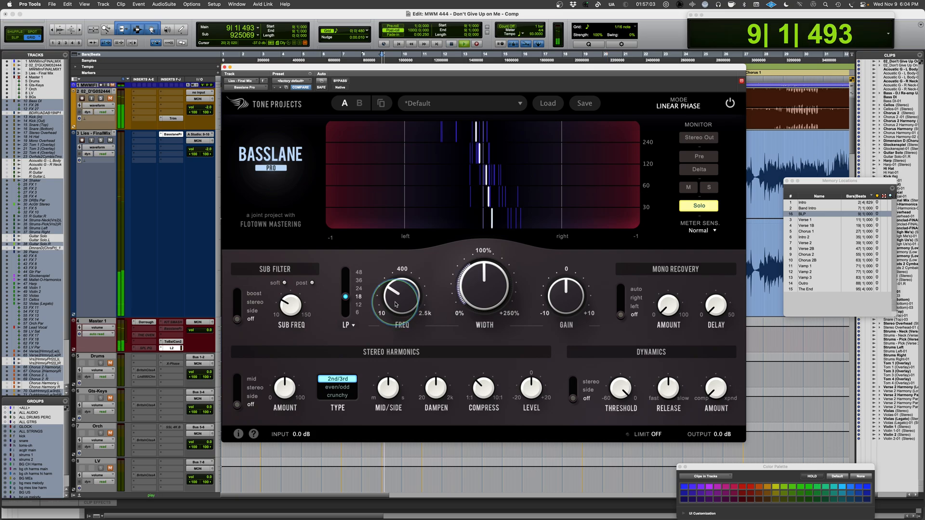
left_click_drag(396, 305, 390, 294)
Audition several lowpass slopes up to 48 on the soloed band, settle on 12 and stop playback.
left_click(347, 316)
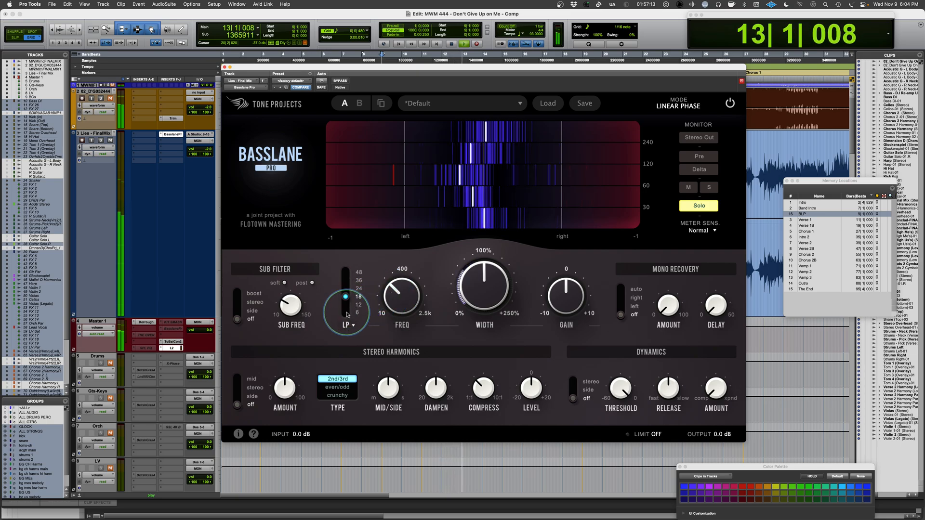
left_click_drag(346, 313, 347, 302)
left_click(347, 273)
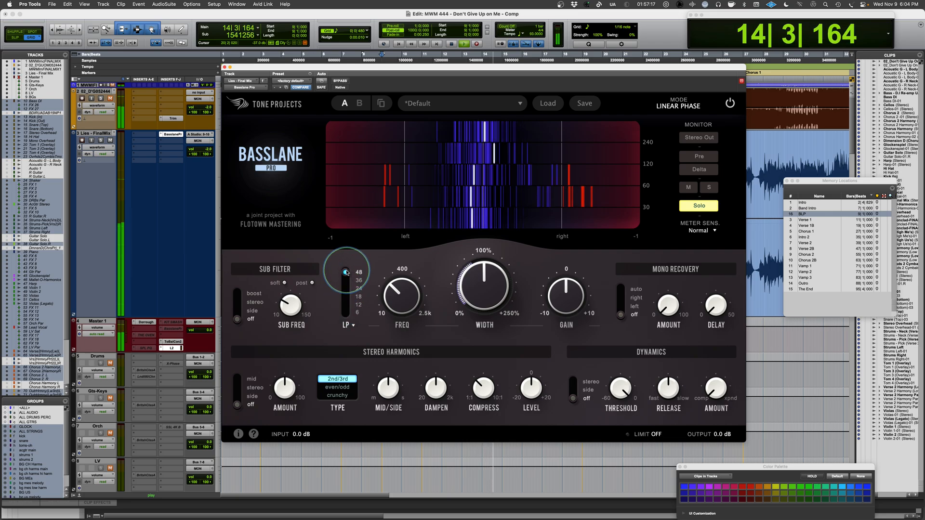
left_click_drag(346, 272, 393, 304)
mouse_move(385, 298)
key("space")
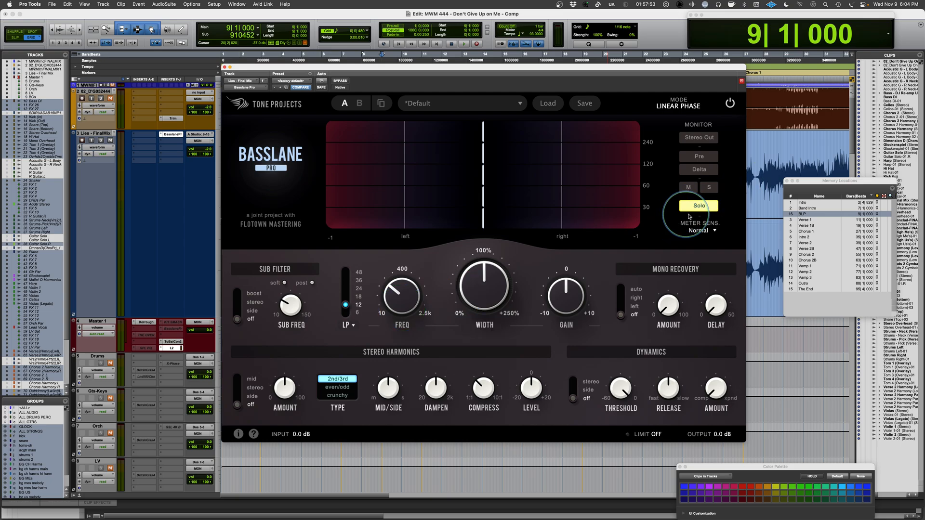
Audition the filter as a sharp Bandpass during playback, and return it to Lowpass.
left_click(348, 326)
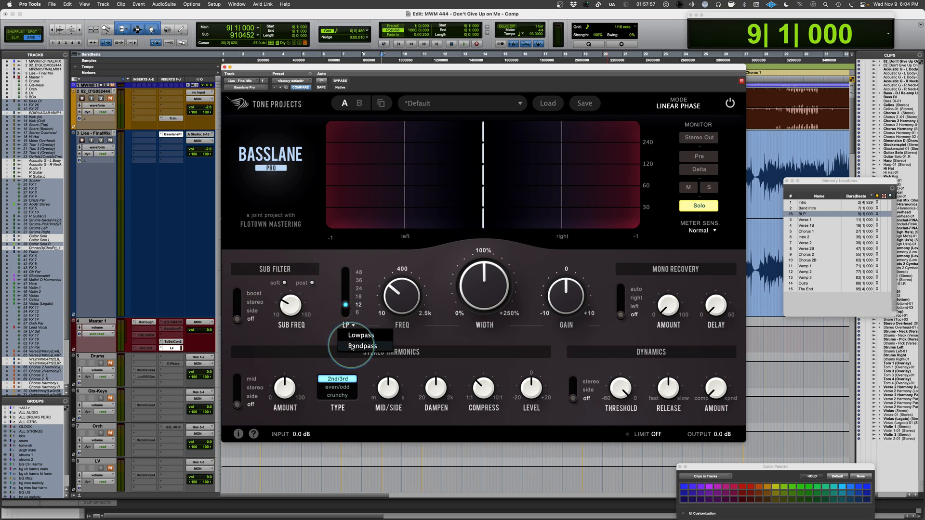
left_click(352, 346)
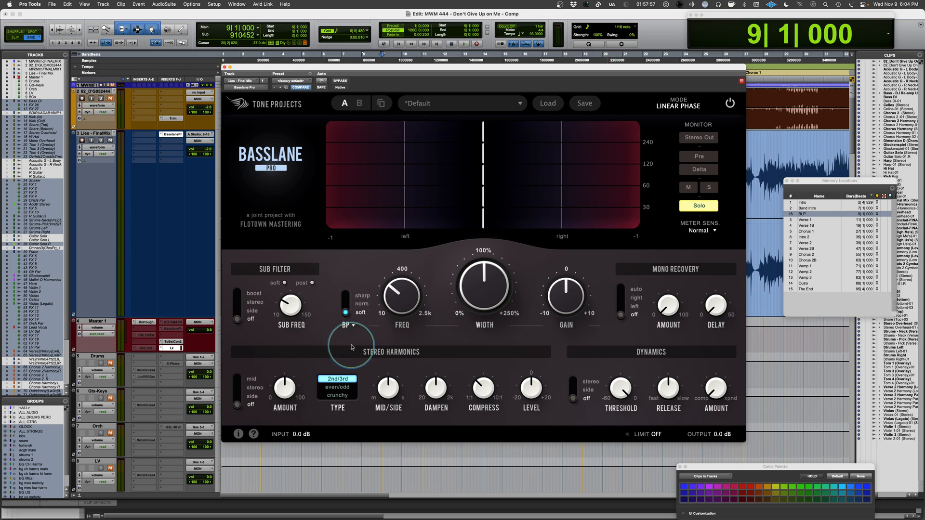
key("space")
left_click(345, 296)
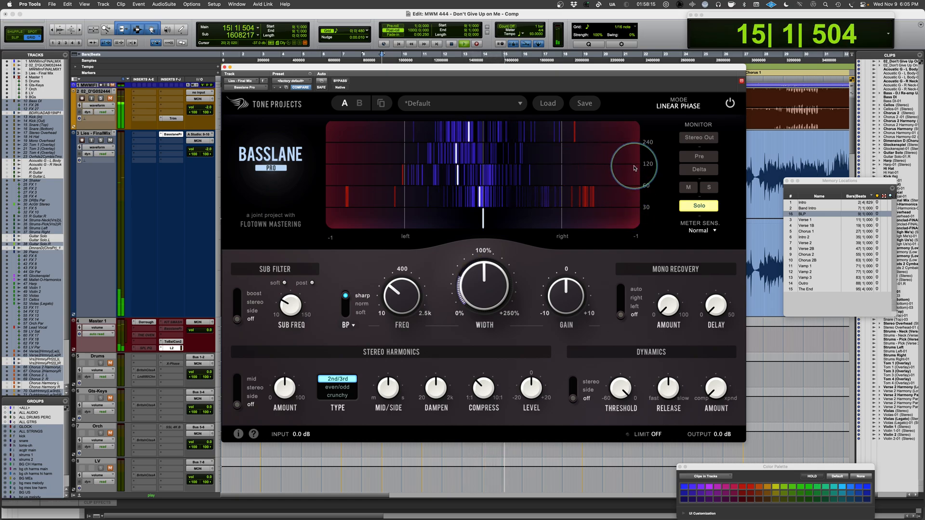
key("space")
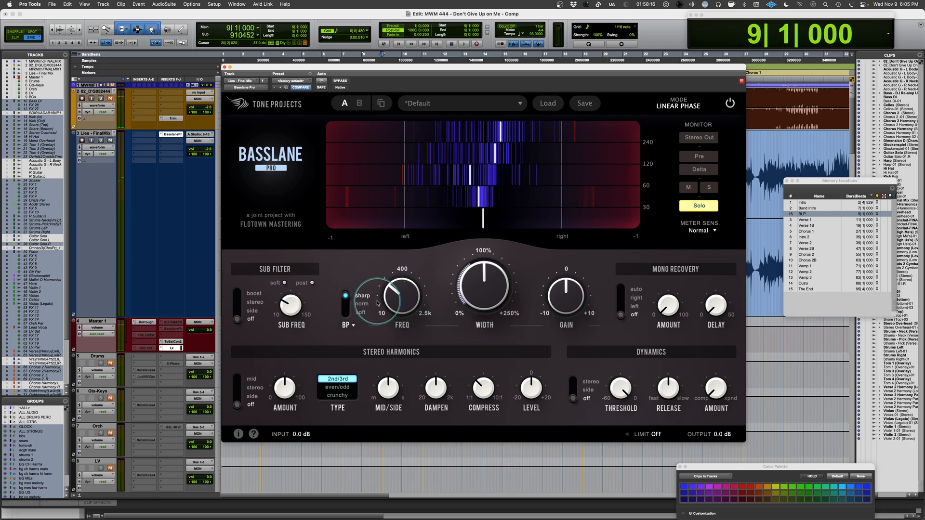
left_click(349, 325)
left_click(354, 337)
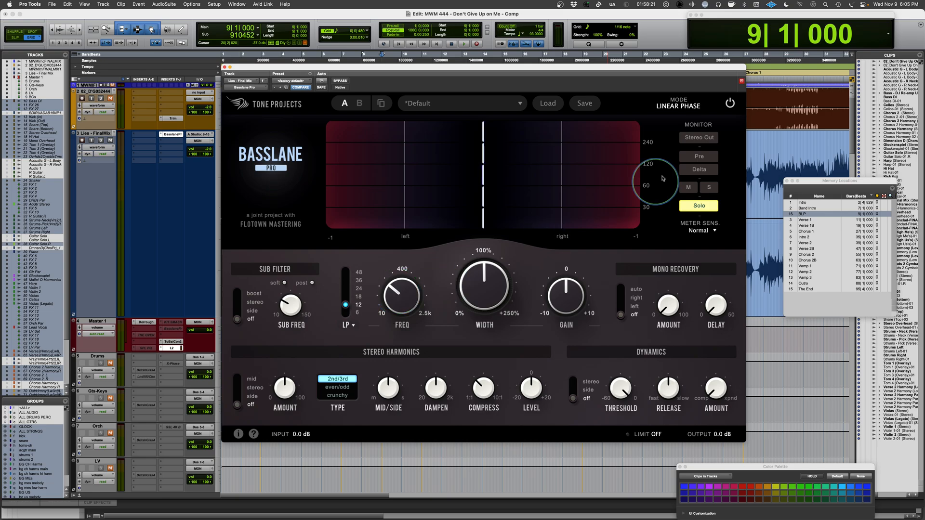
Restart playback, turn Solo monitoring off and reduce the Width to 0%.
mouse_move(402, 302)
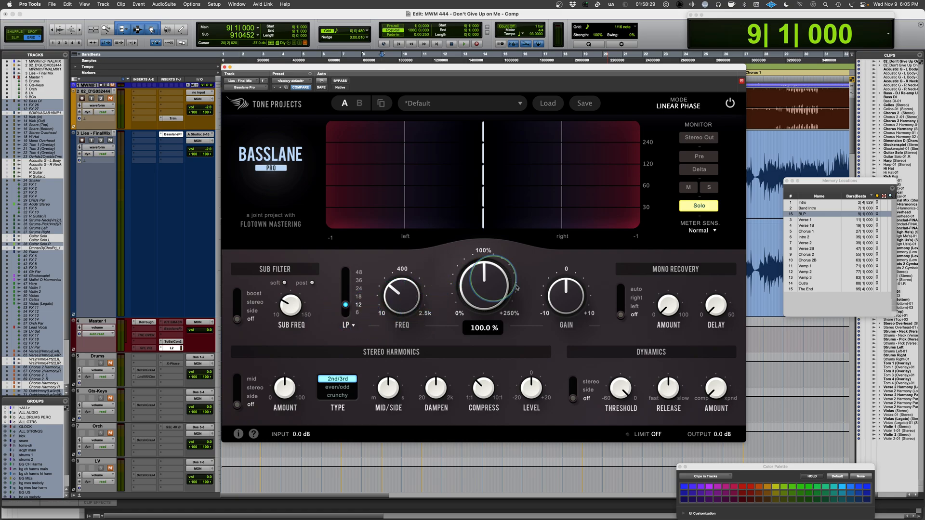
mouse_move(514, 291)
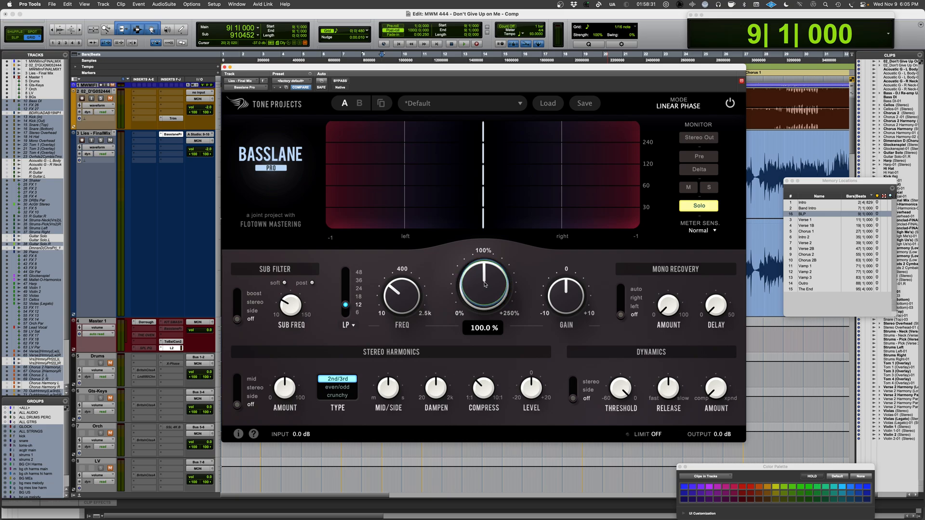
key("space")
left_click(694, 206)
mouse_move(484, 283)
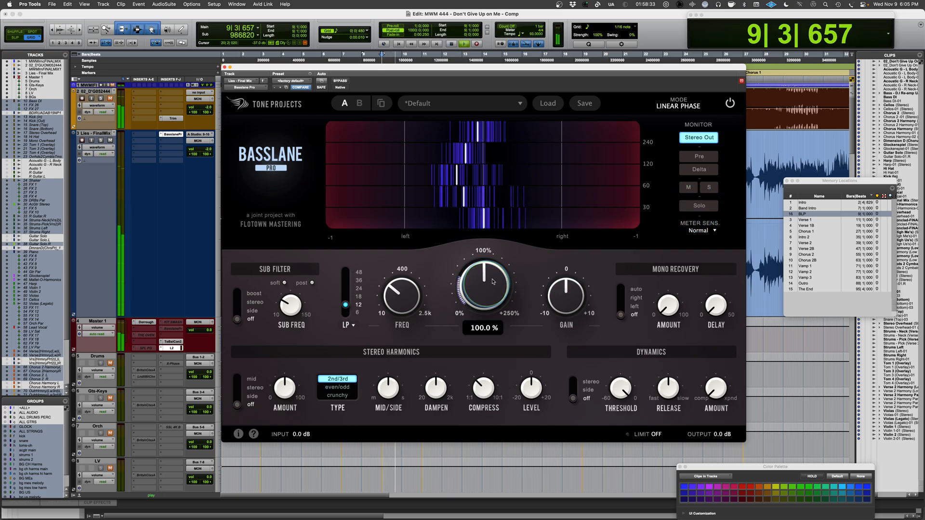
left_click_drag(484, 283, 454, 517)
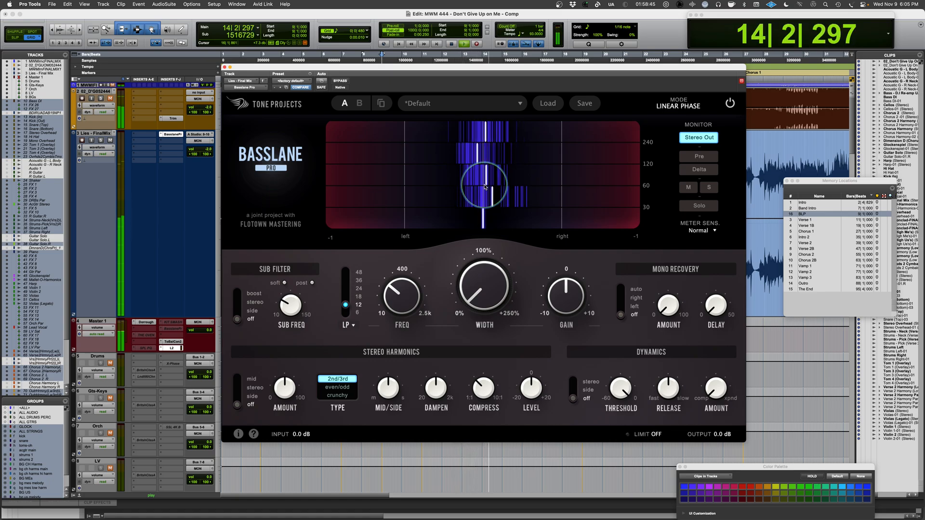
Audition the lowpass slope at 48 with the narrowed width, stop playback and return the slope to 12.
left_click_drag(346, 305, 346, 273)
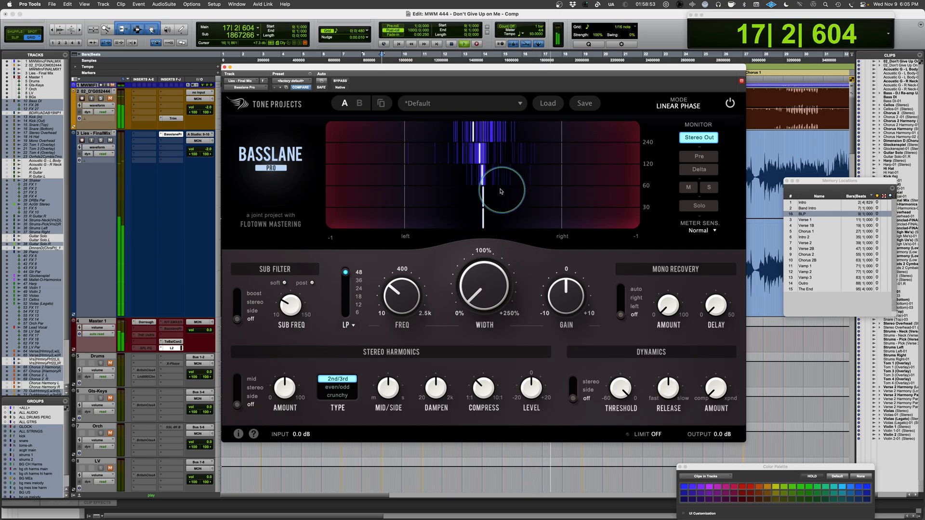
key("space")
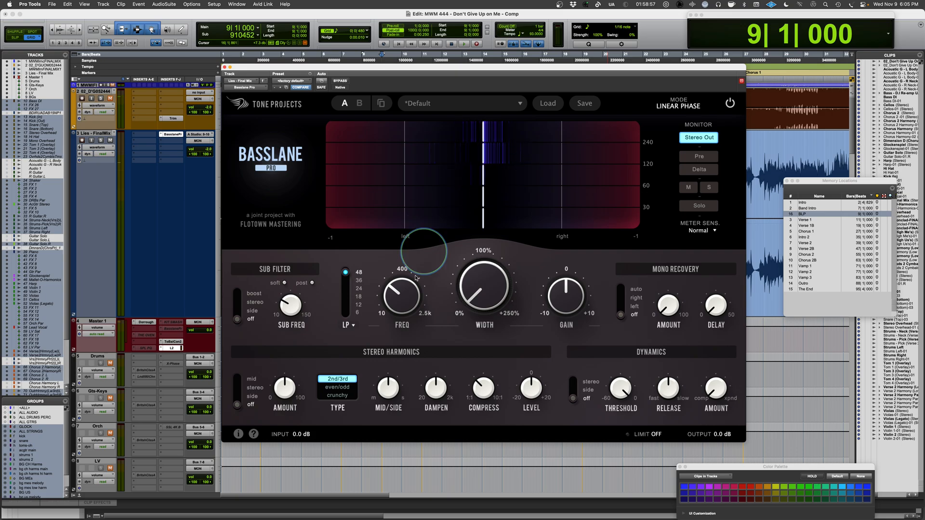
left_click(349, 304)
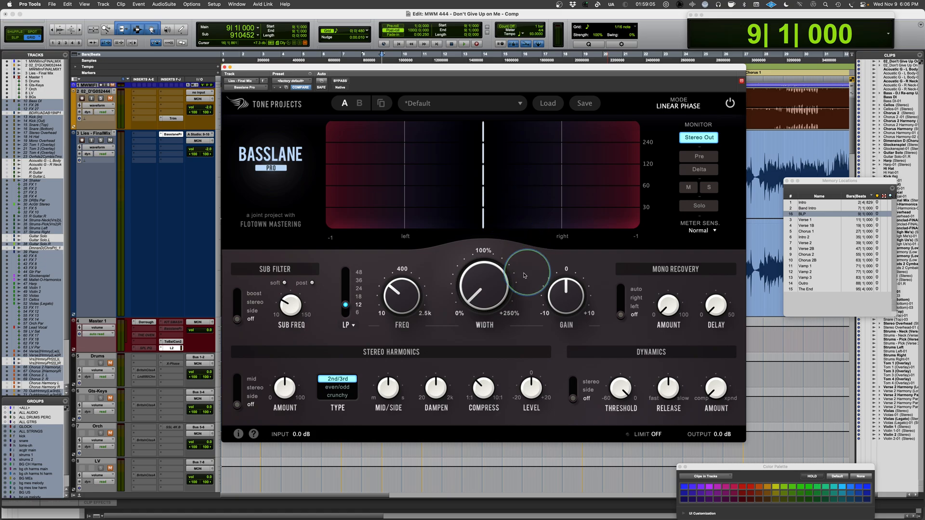
mouse_move(496, 287)
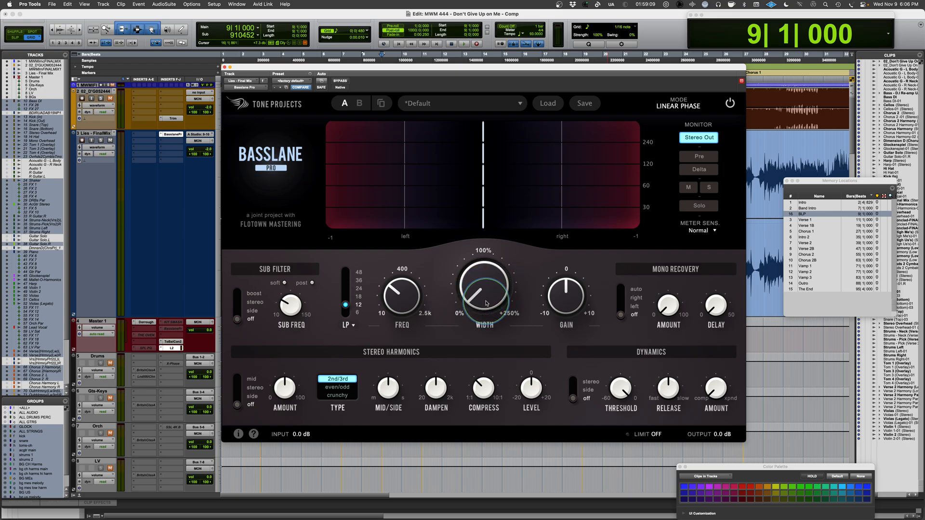
Raise the Width partway between 0% and 100% during playback, and compare the result with the plugin bypassed.
key("space")
left_click_drag(487, 303, 481, 260)
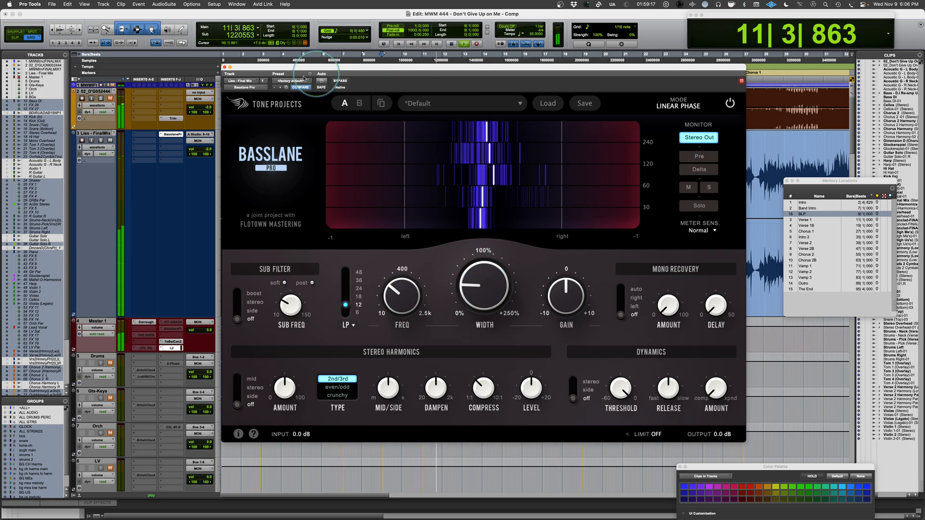
left_click(340, 80)
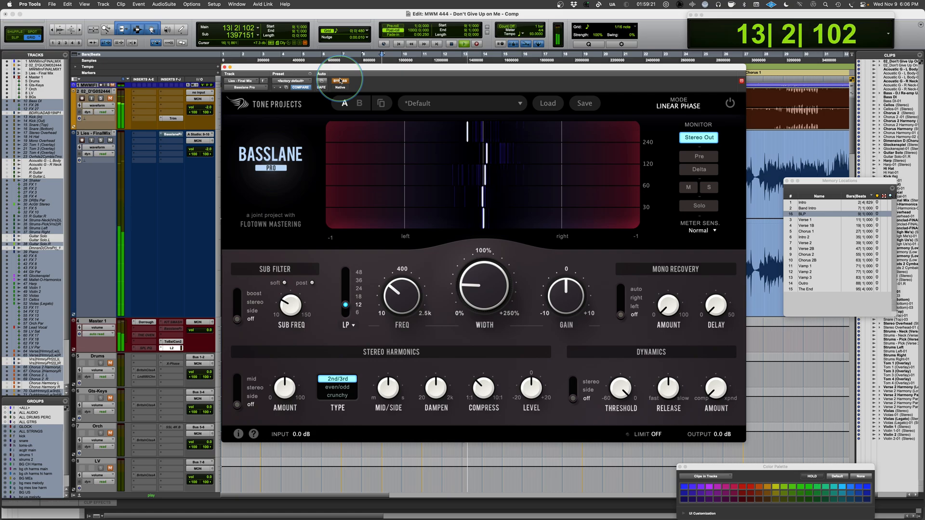
left_click(340, 80)
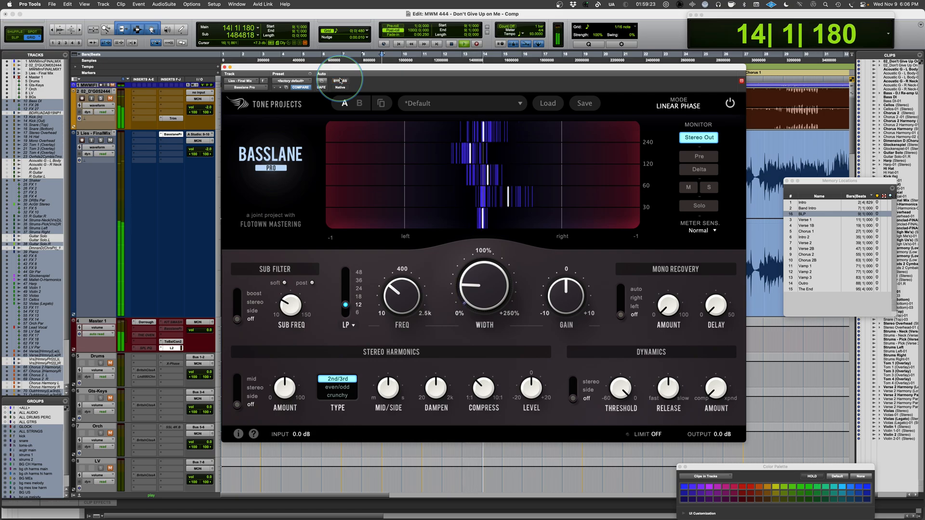
Fine-tune the low band's Gain to about 0.2 dB while comparing against bypass, and stop playback.
left_click_drag(560, 302, 557, 300)
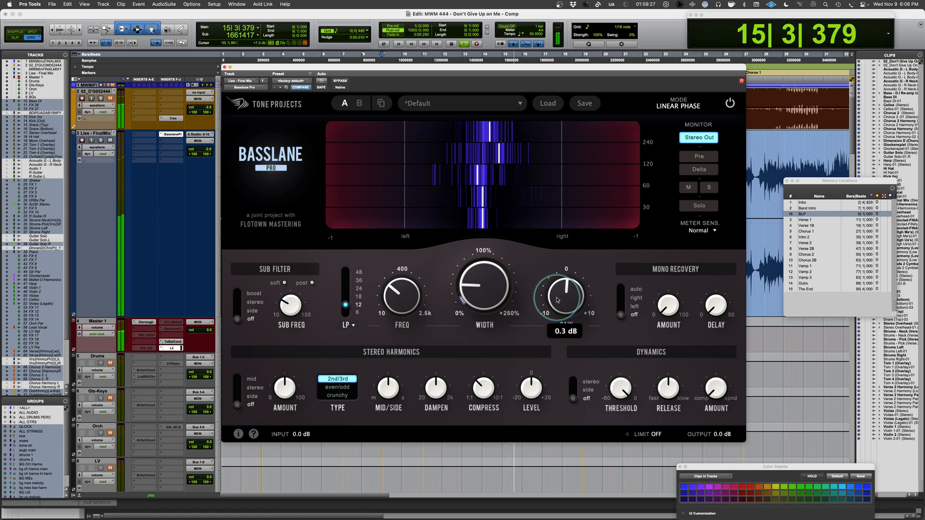
left_click_drag(557, 300, 558, 297)
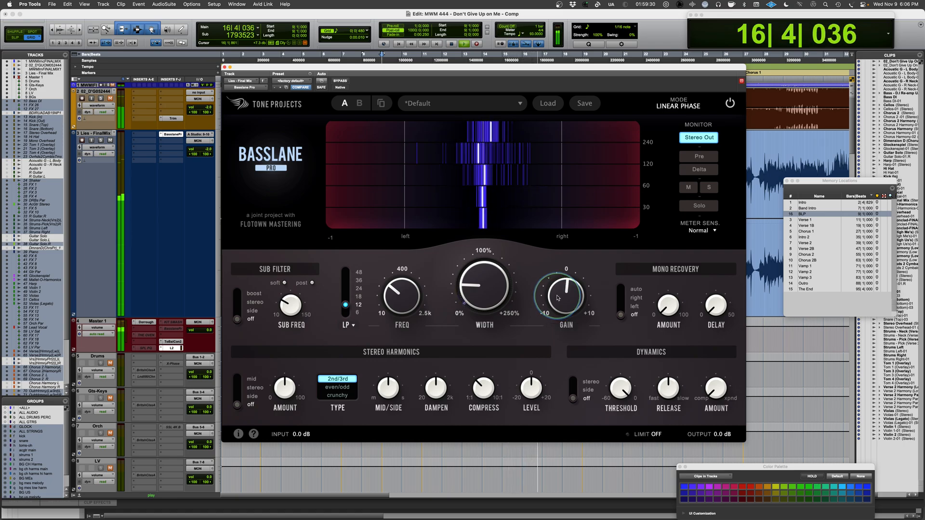
left_click(340, 81)
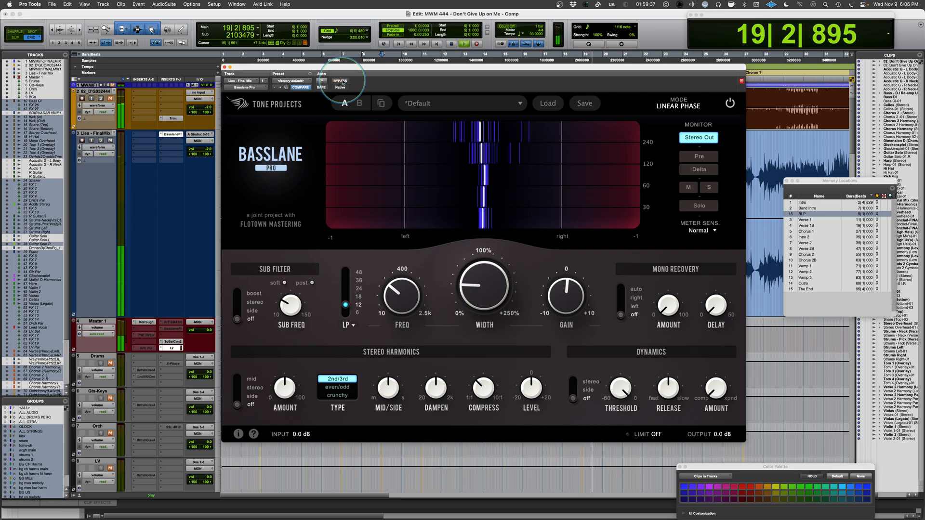
left_click(342, 82)
left_click_drag(552, 293, 558, 293)
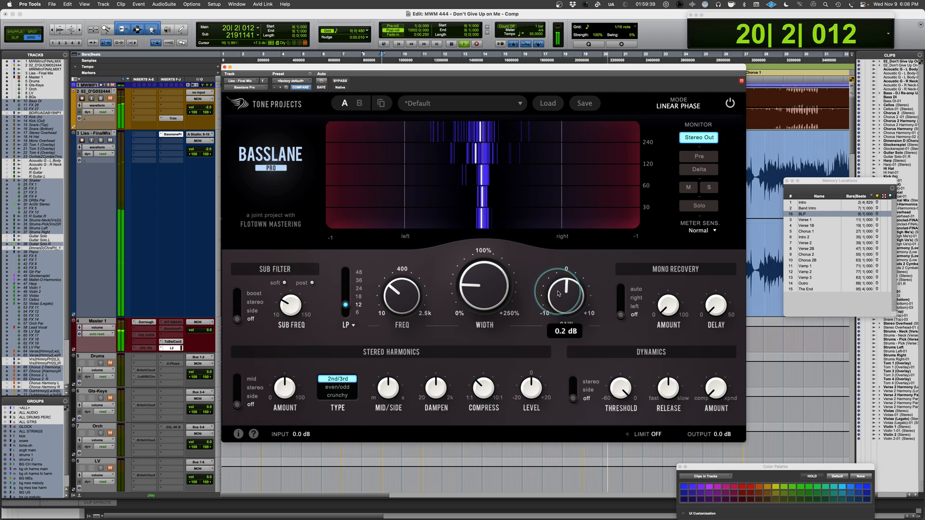
left_click(341, 82)
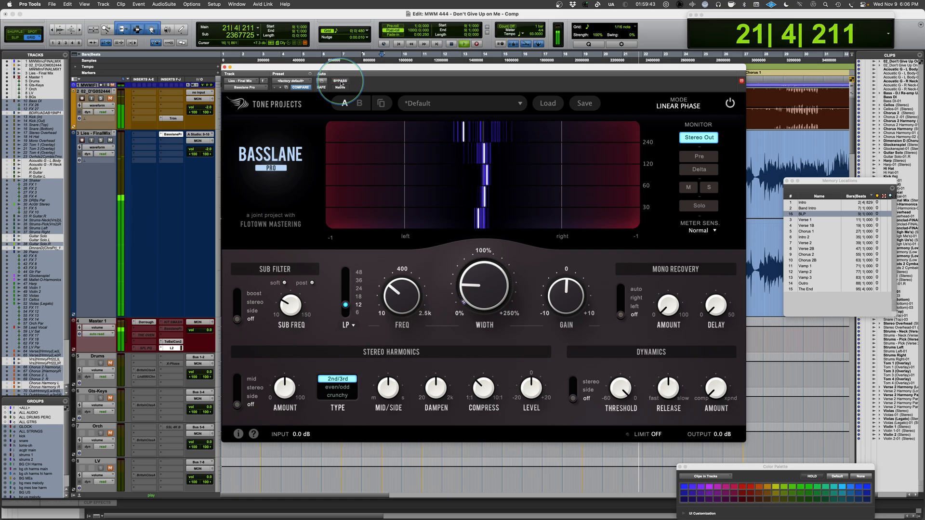
left_click(341, 82)
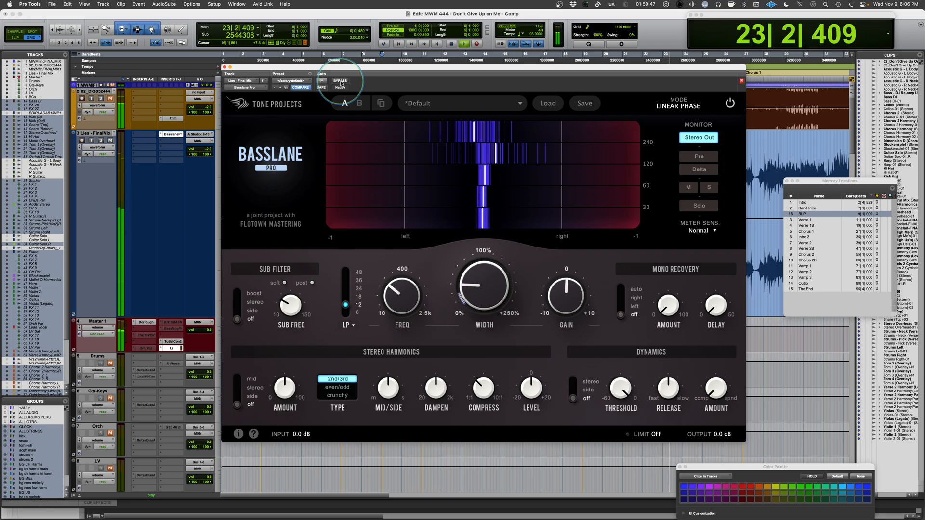
key("space")
left_click(474, 284)
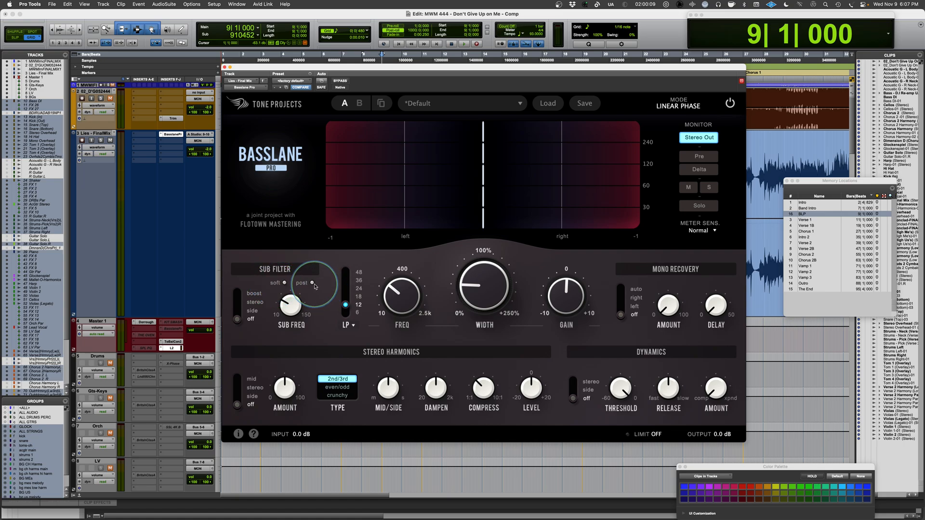
Switch the Sub Filter to boost and lower its Sub Freq to 10 Hz.
left_click(241, 295)
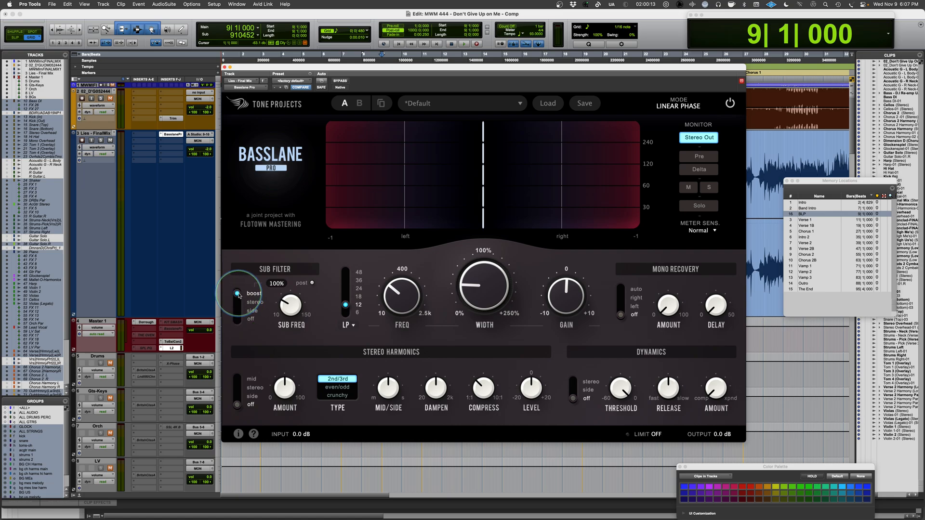
mouse_move(284, 305)
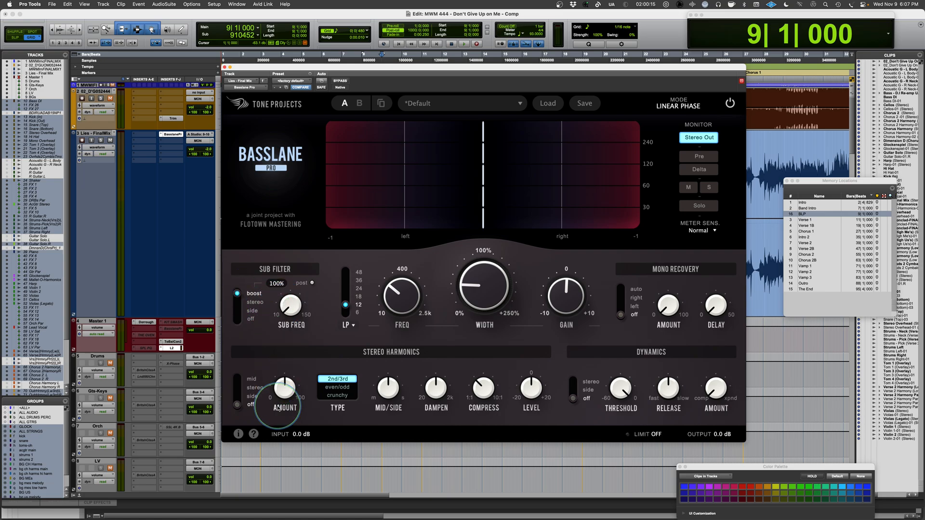
left_click_drag(286, 304, 284, 312)
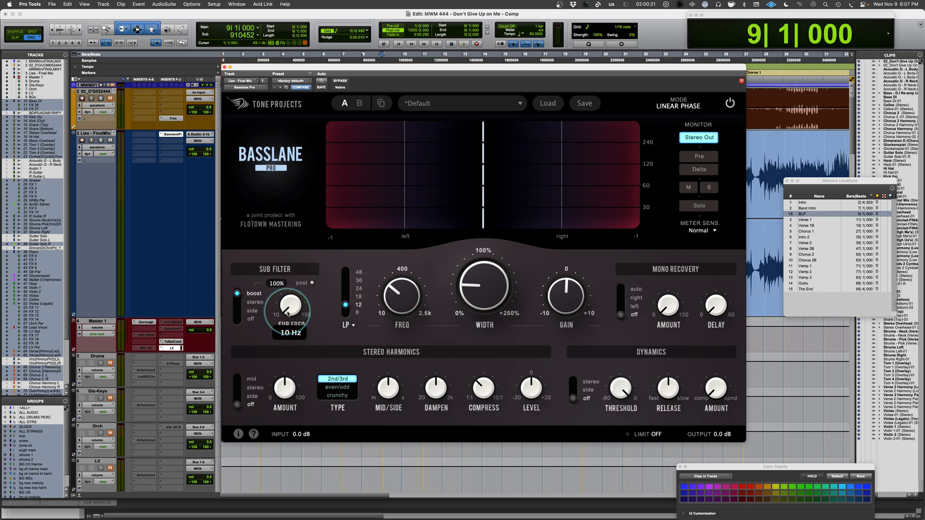
Raise and fine-tune the Sub Freq during playback, switching monitoring between Solo and Stereo Out and ending on Stereo Out.
left_click(699, 206)
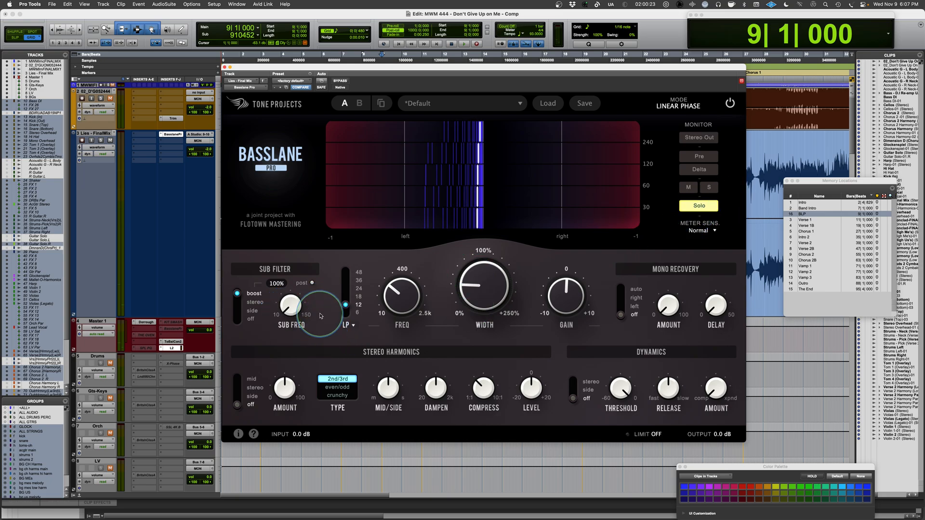
key("space")
mouse_move(287, 307)
left_click_drag(287, 307, 278, 240)
left_click(698, 206)
left_click(695, 210)
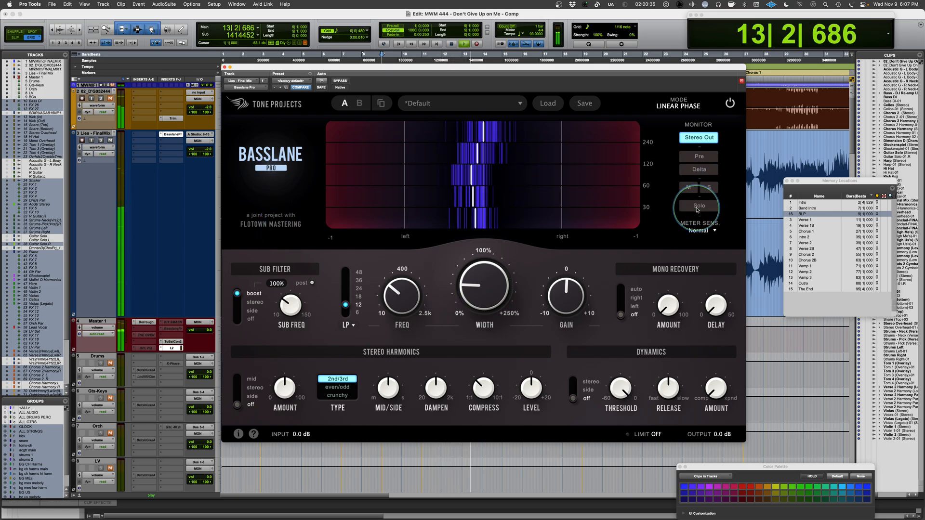
mouse_move(288, 303)
left_click_drag(291, 310, 290, 312)
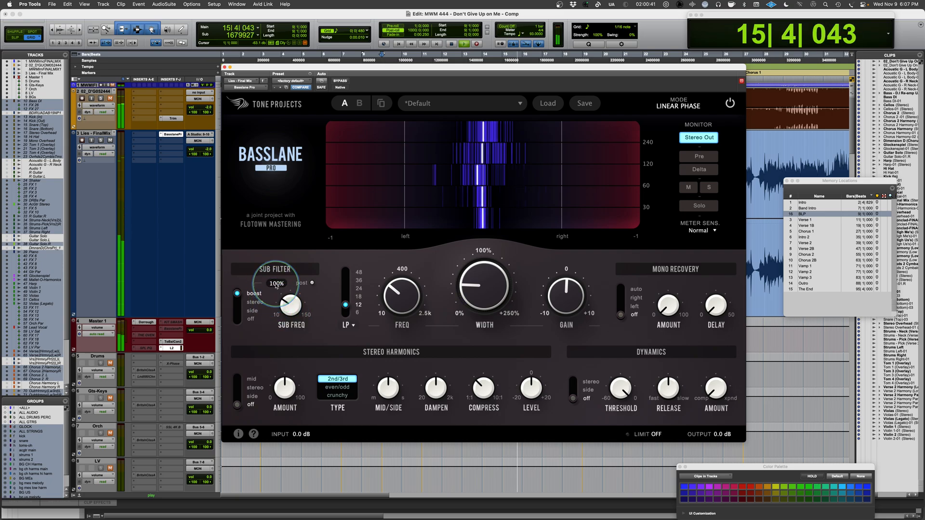
Reduce the Sub Filter boost amount to 46%, compare the filter off and on boost during playback, and stop playback.
left_click_drag(276, 286, 282, 353)
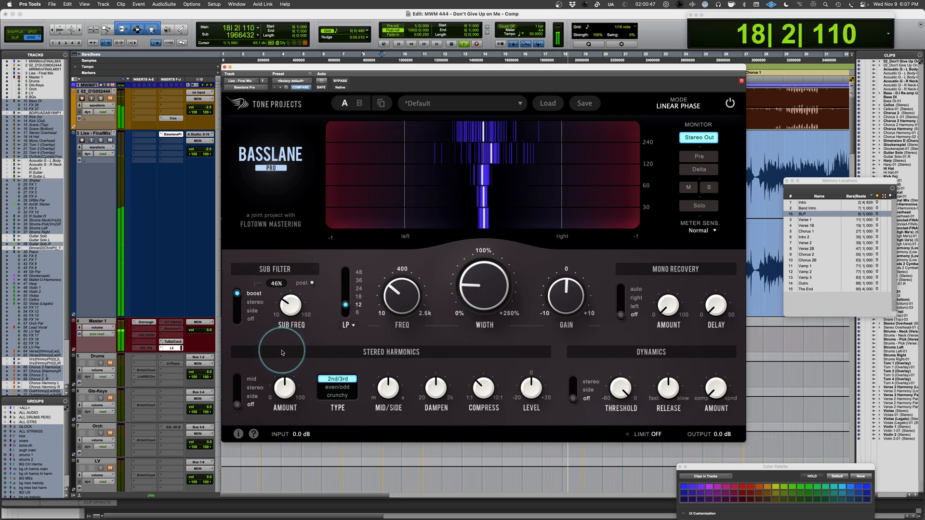
left_click(240, 323)
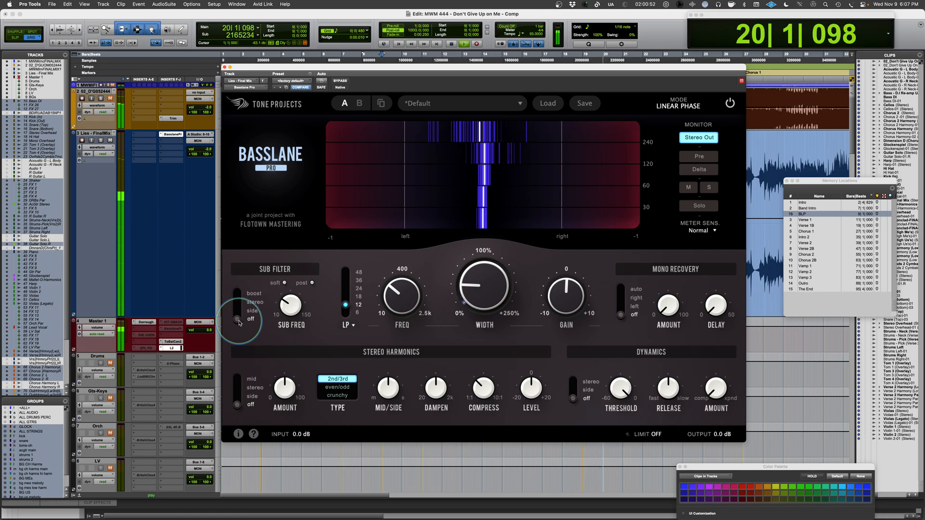
left_click(238, 294)
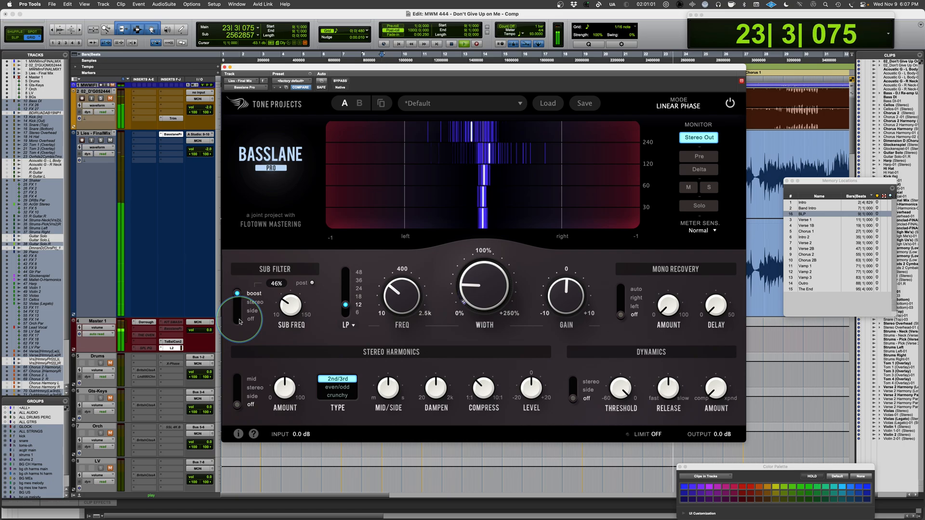
key("space")
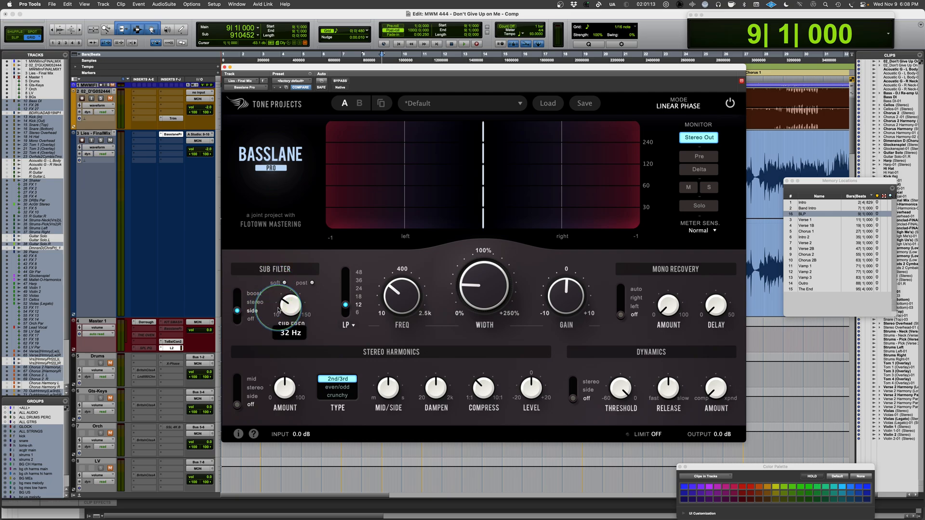
Switch the Sub Filter to side, lower its Sub Freq to the minimum, and raise it to about 26 Hz during playback.
left_click_drag(288, 306, 269, 404)
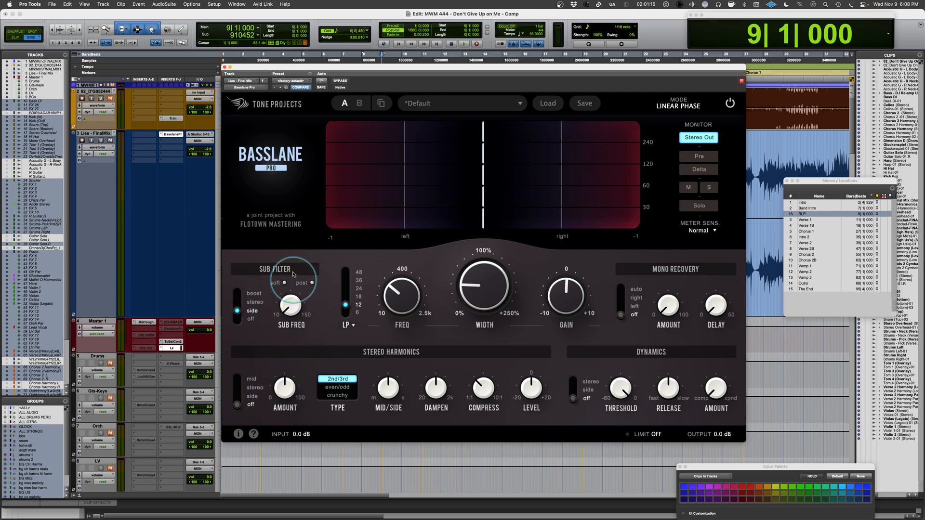
key("space")
left_click_drag(294, 310, 290, 251)
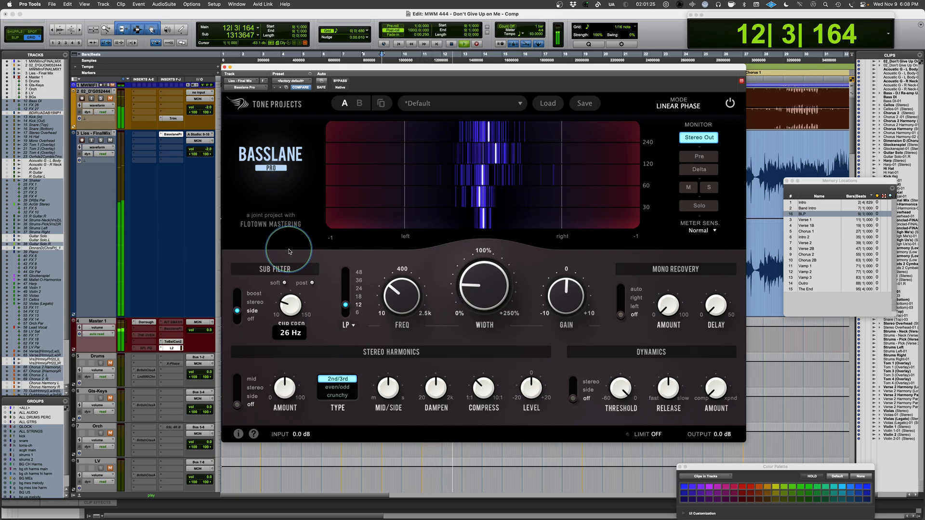
Compare the side-filtered sound with the plugin bypassed during playback, leave it active, and stop playback.
left_click_drag(355, 69, 344, 105)
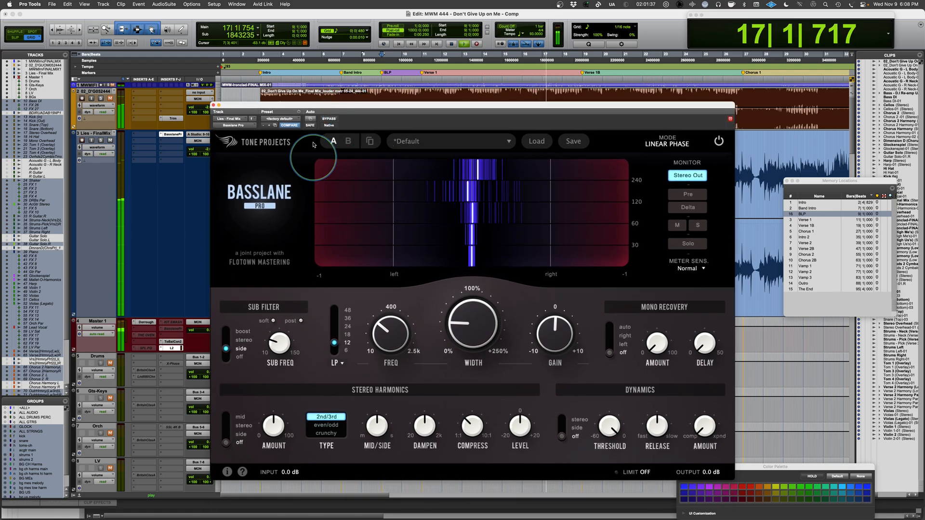
left_click(329, 119)
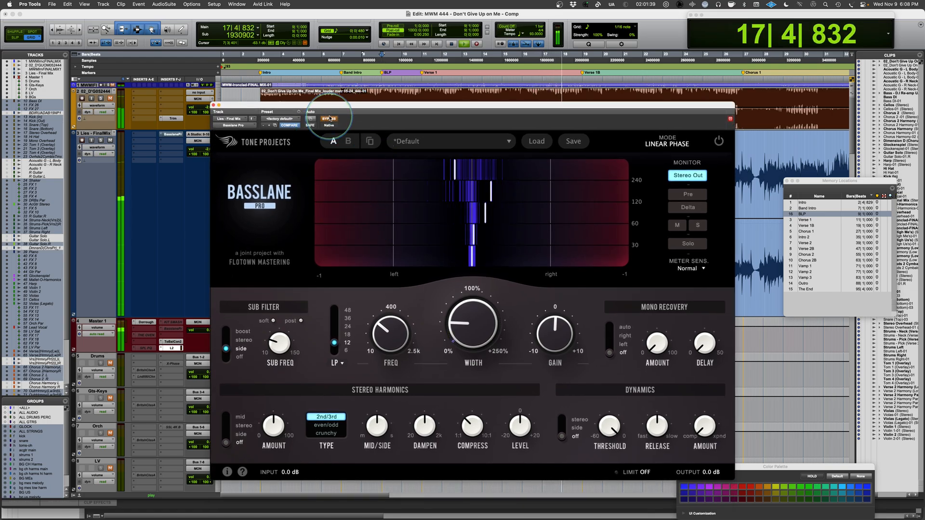
left_click(329, 119)
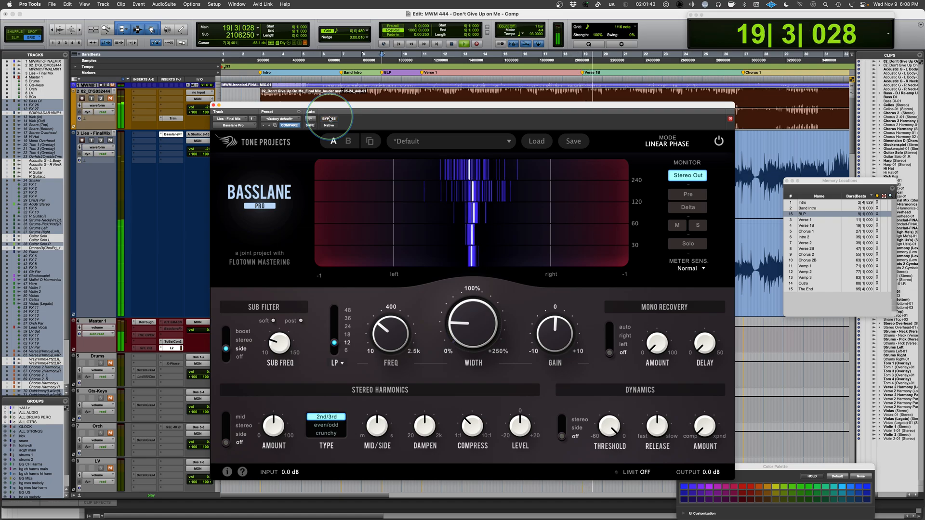
left_click(329, 119)
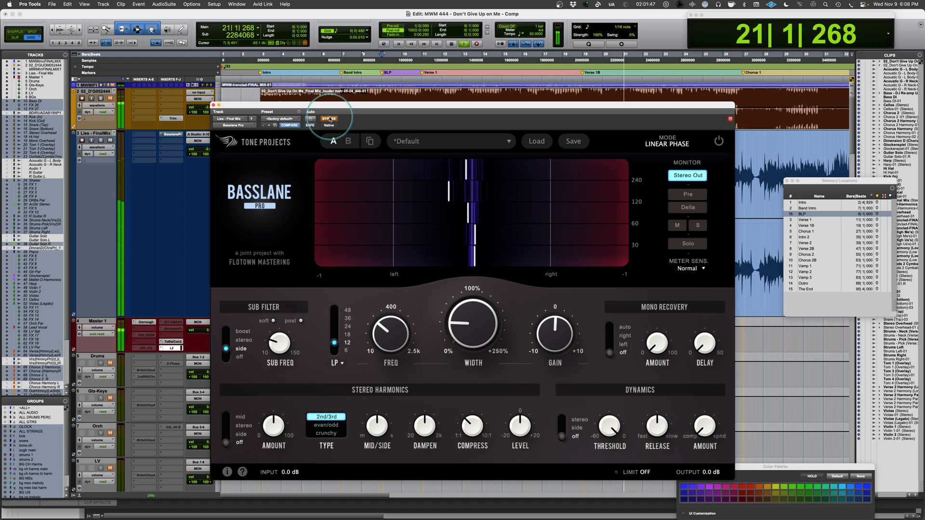
left_click(329, 119)
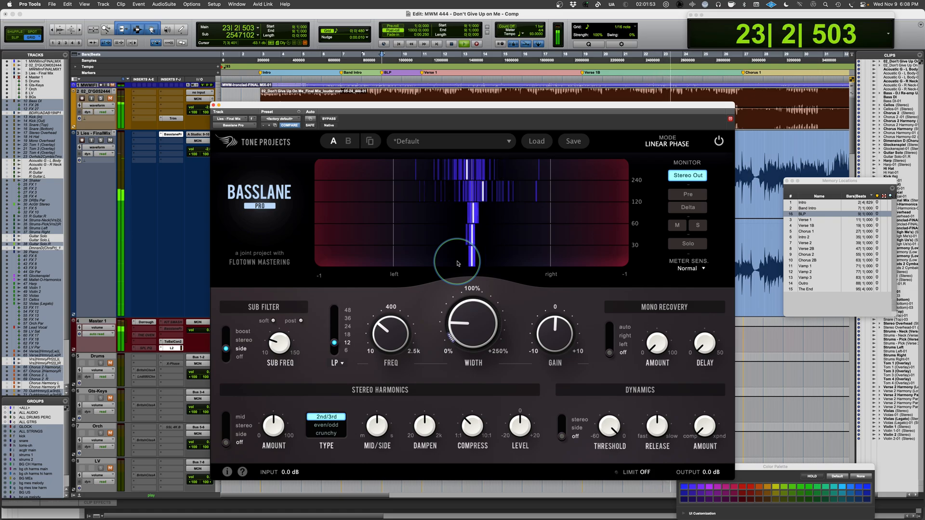
key("space")
Set the playback start on the Final Mix track to 16|1|930, moving the plugin window aside and back, and audition the passage.
left_click_drag(475, 104, 481, 265)
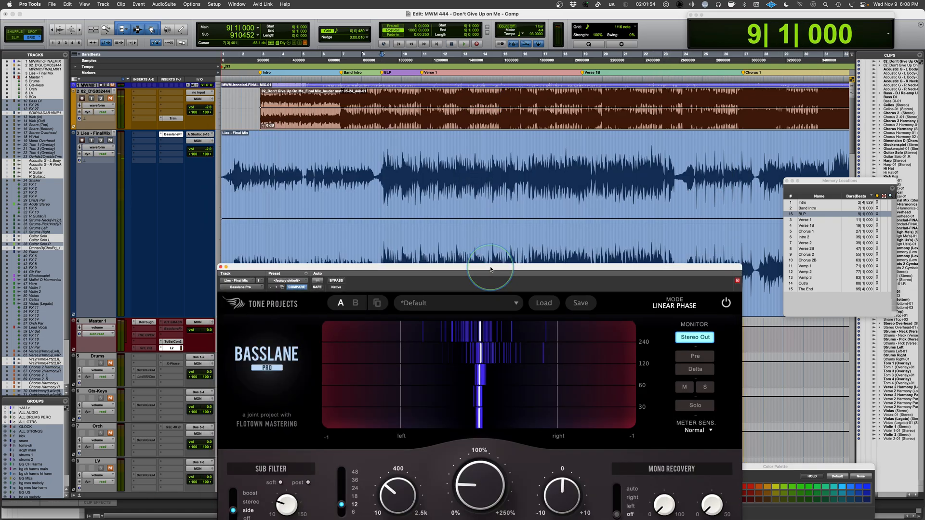
left_click(527, 163)
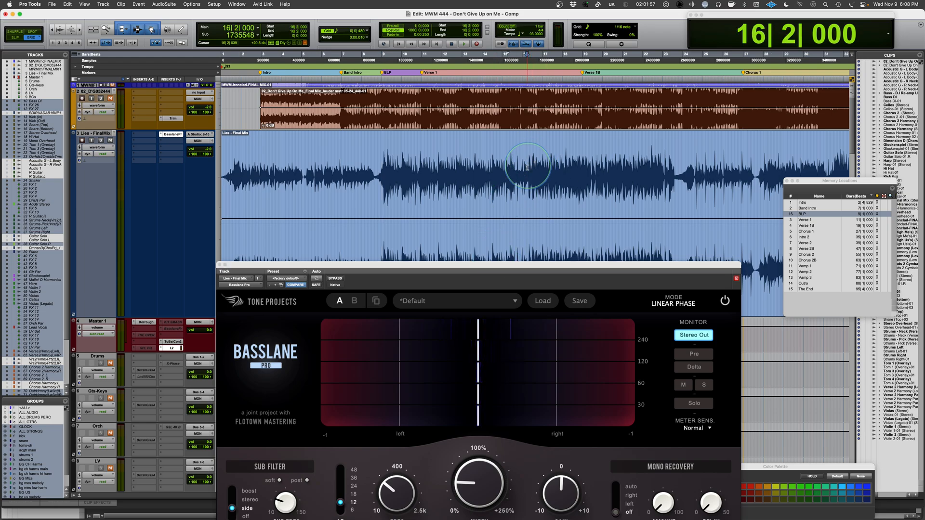
left_click(530, 166)
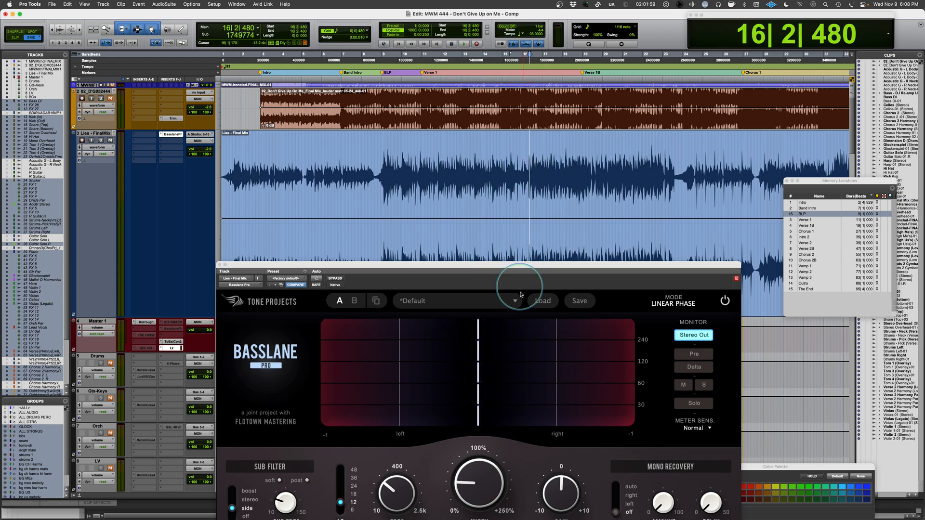
left_click(527, 169)
left_click(529, 169)
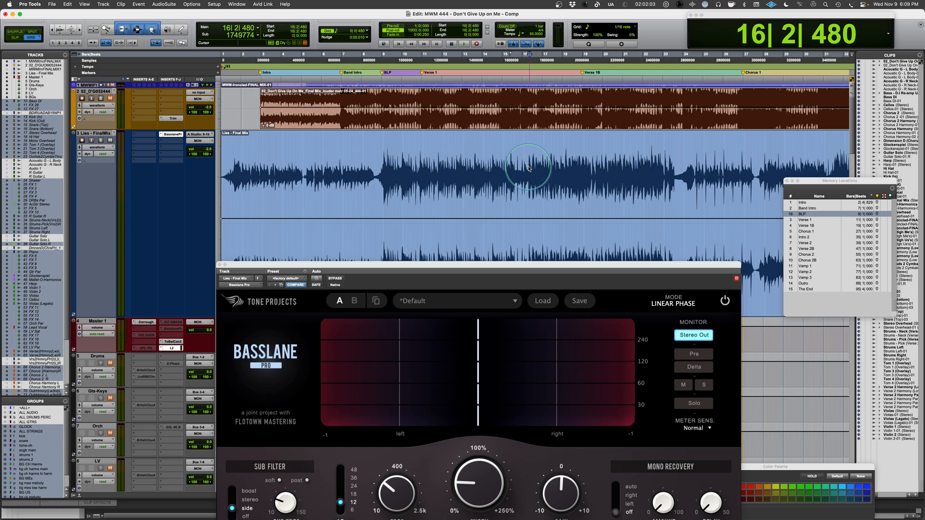
left_click(526, 168)
left_click(512, 269)
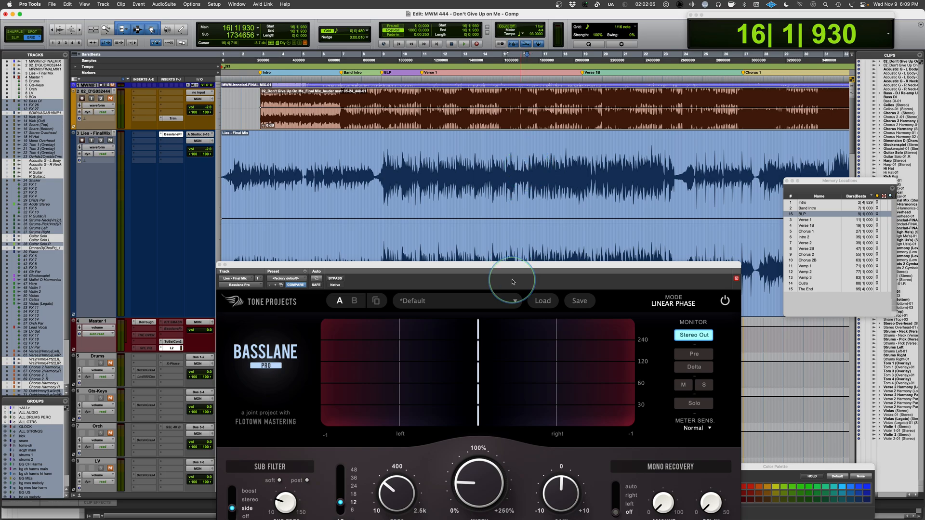
left_click_drag(514, 269, 495, 75)
key("space")
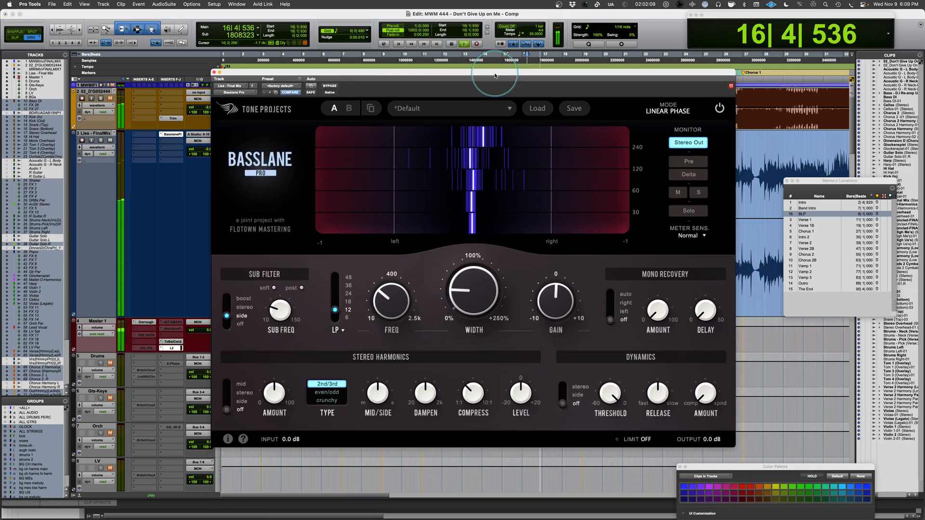
key("space")
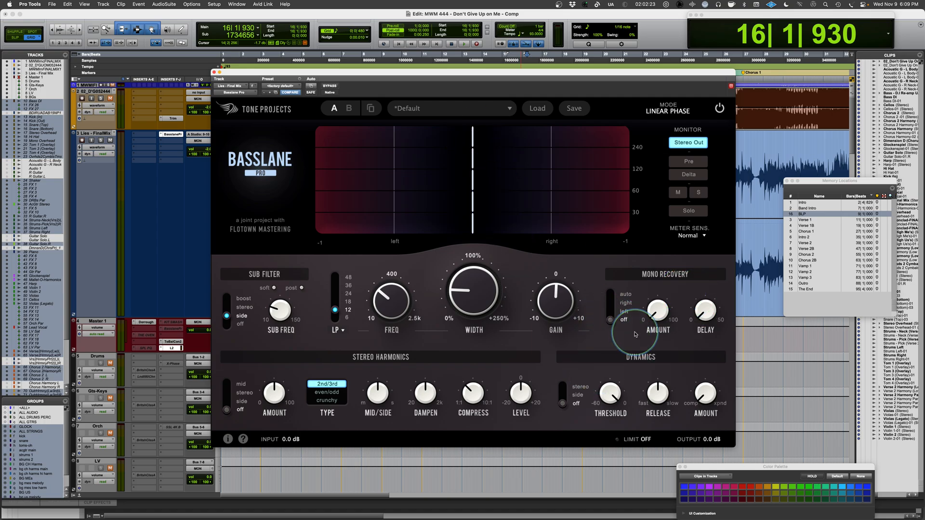
Set Mono Recovery to auto and raise its Amount during playback.
left_click_drag(615, 322, 616, 272)
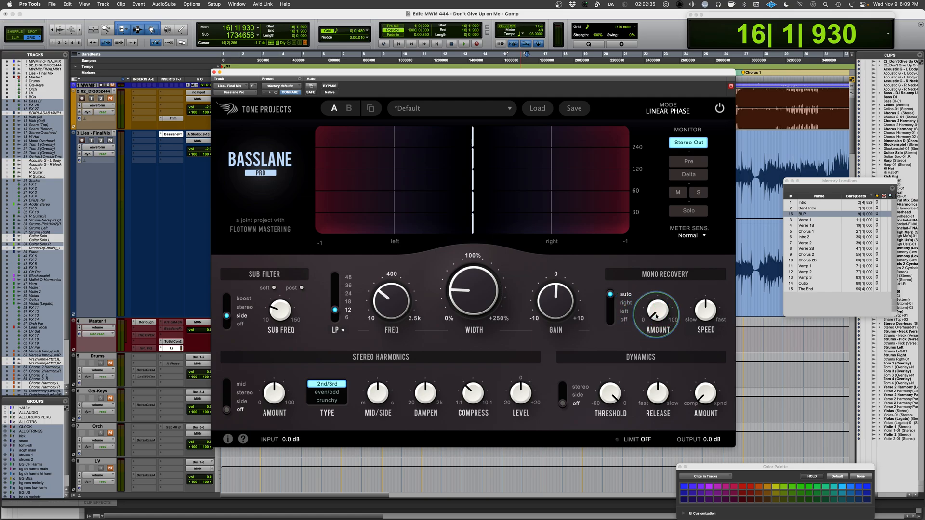
key("space")
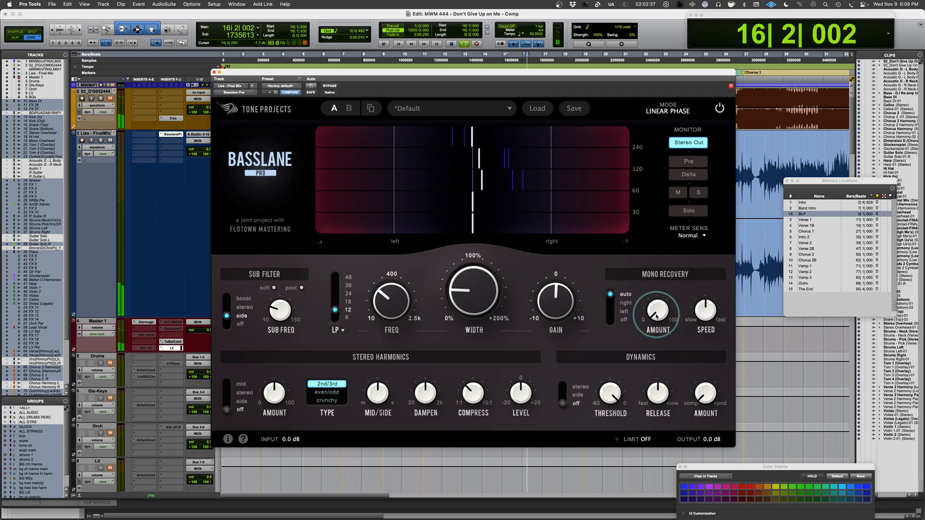
left_click_drag(656, 316, 645, 266)
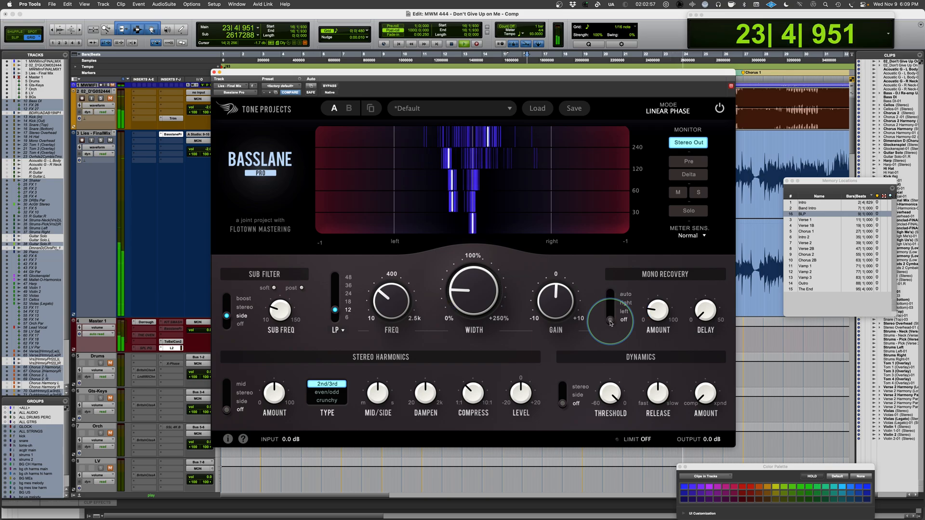
Compare Mono Recovery off and on auto, lower its Amount to about 10.3%, and stop playback with auto active.
left_click(610, 322)
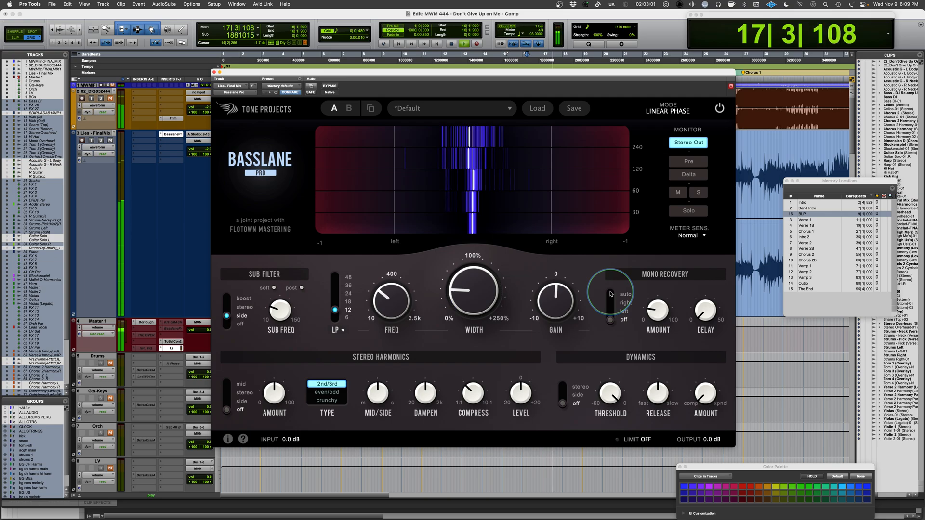
left_click(610, 294)
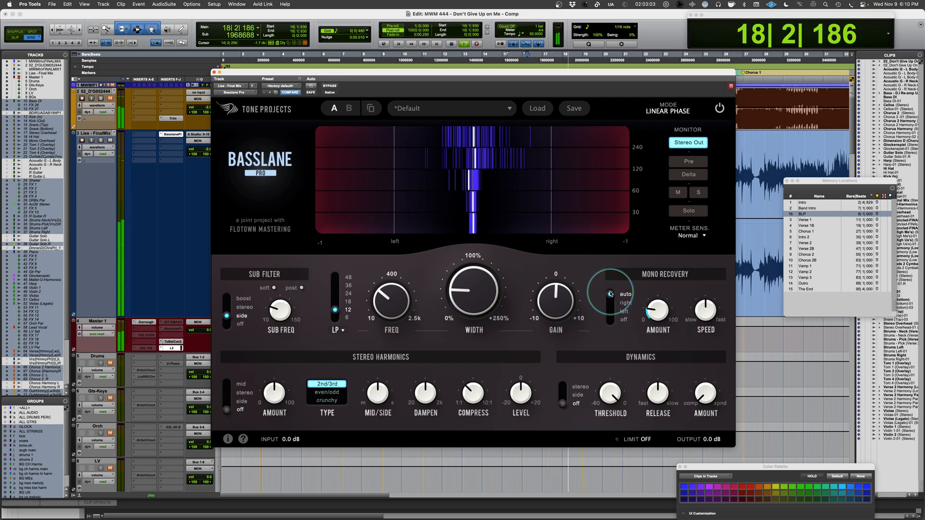
mouse_move(659, 322)
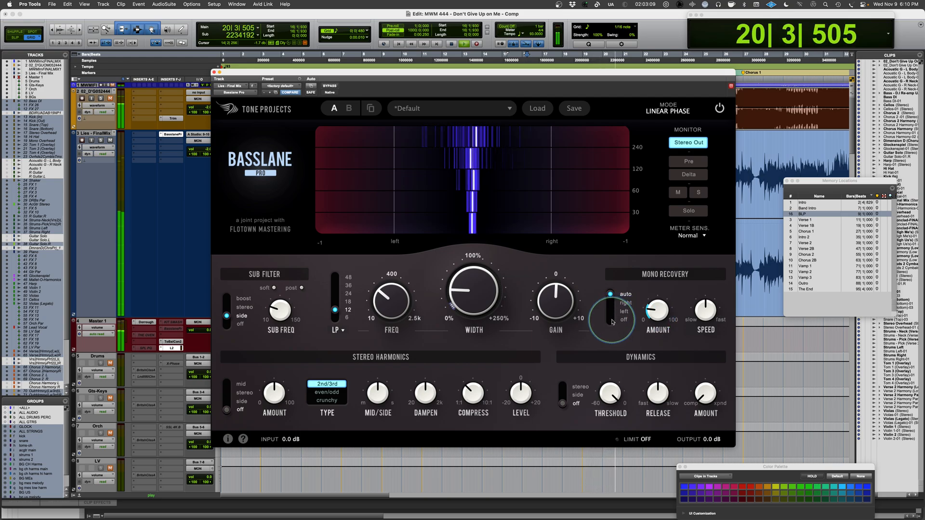
left_click(612, 322)
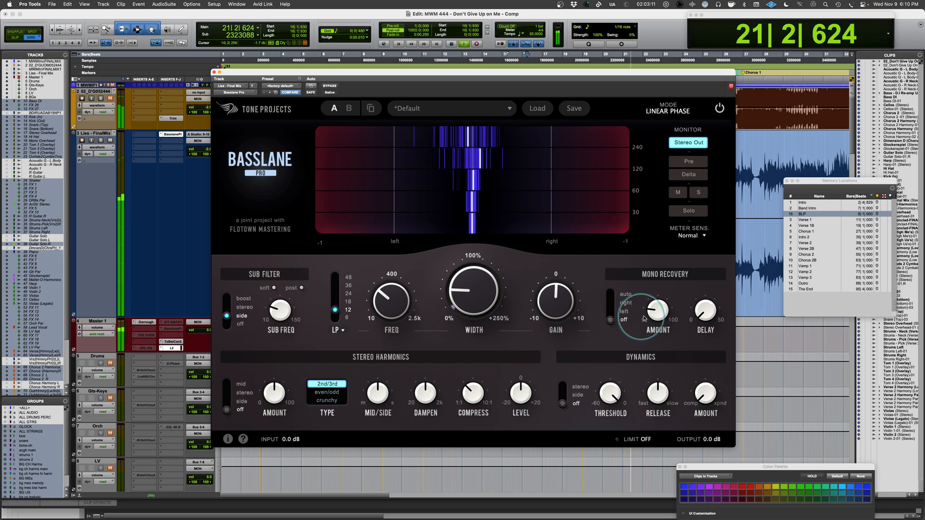
left_click_drag(656, 310, 649, 339)
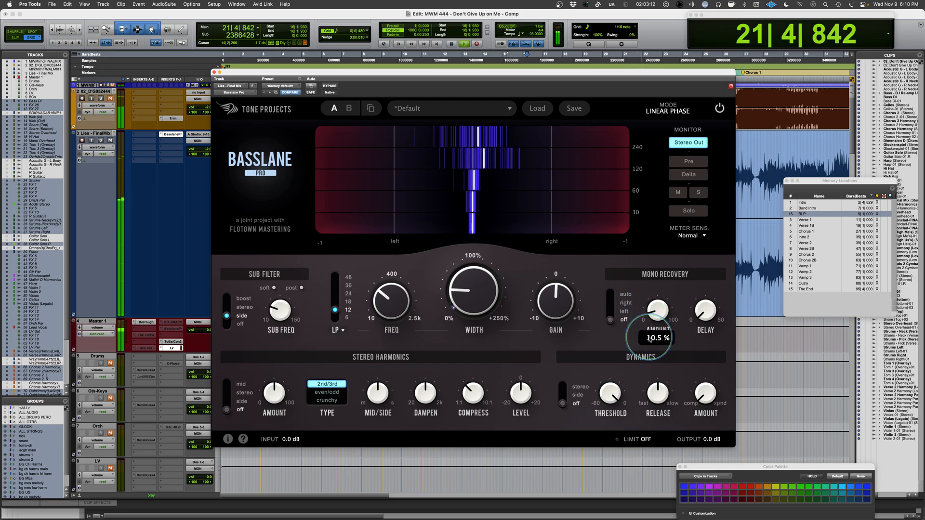
left_click(612, 296)
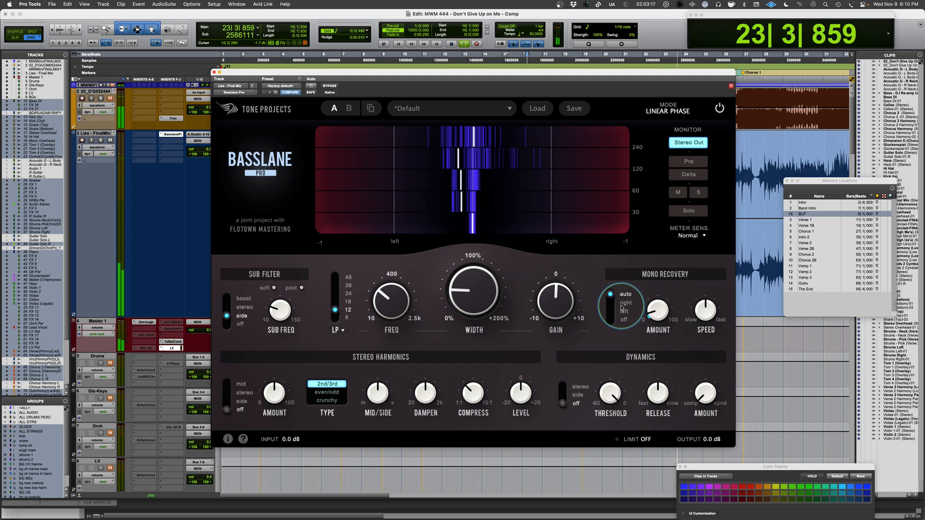
key("space")
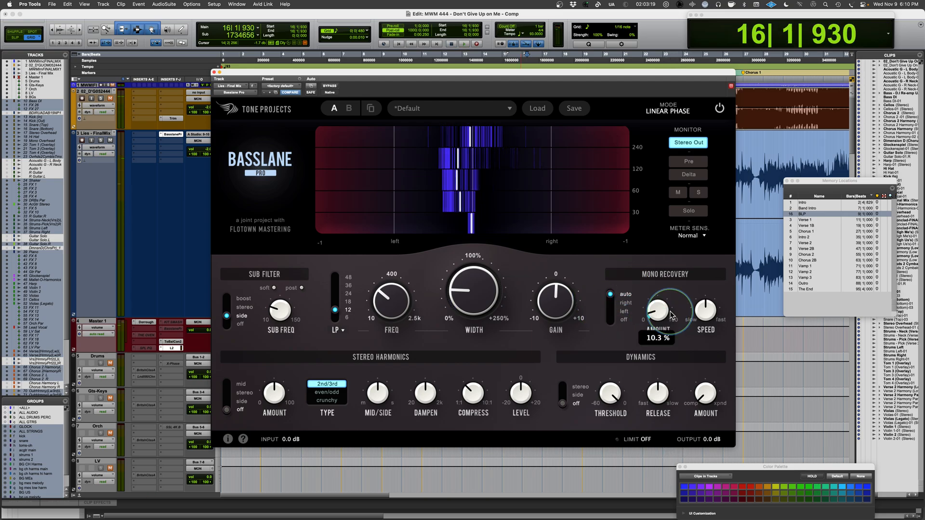
Fine-tune Mono Recovery's Amount and raise its Speed toward fast in Solo monitoring, return to Stereo Out, and stop playback.
mouse_move(659, 312)
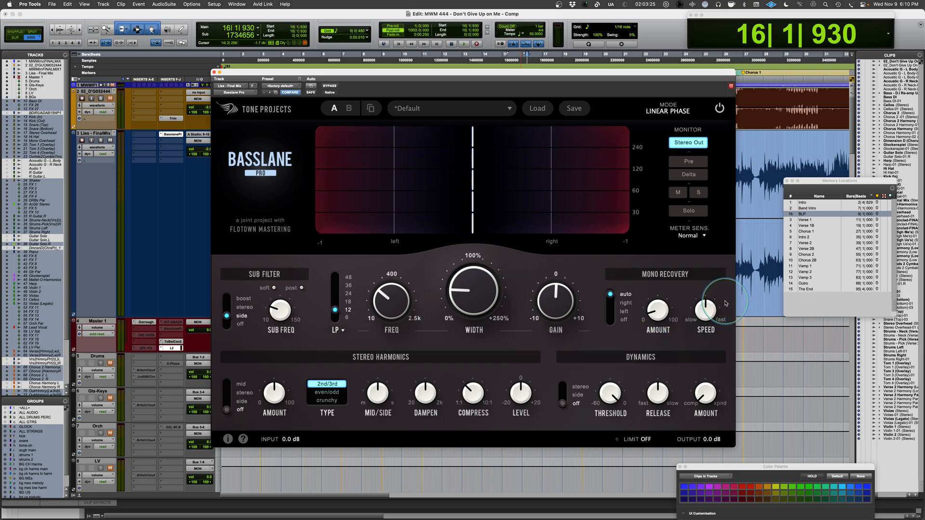
mouse_move(709, 307)
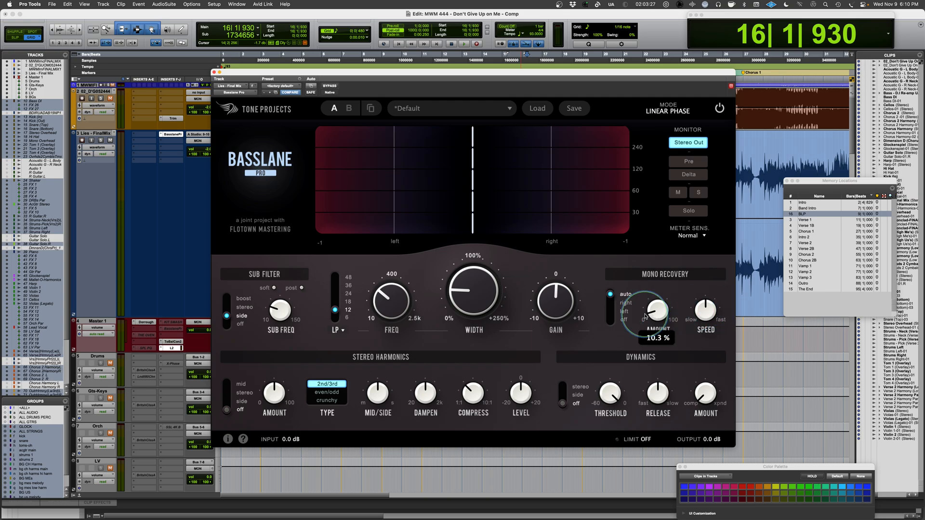
left_click(685, 212)
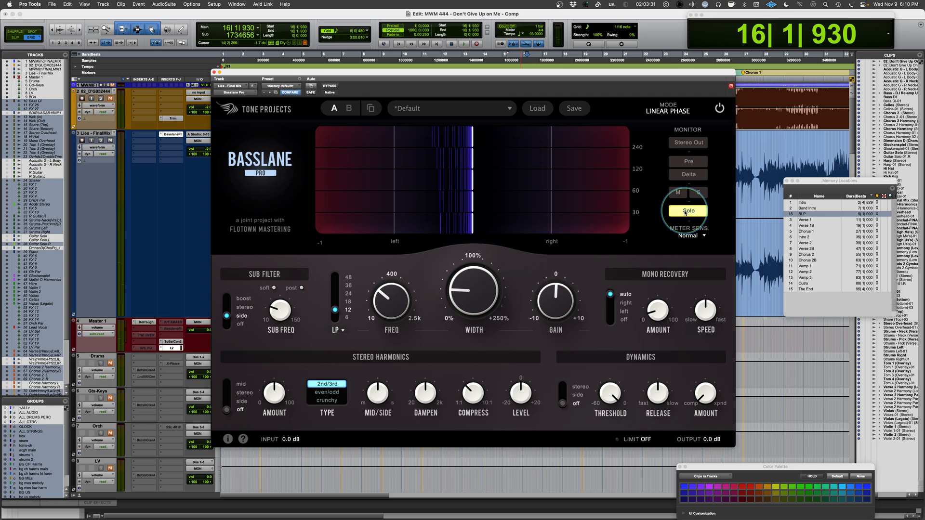
key("space")
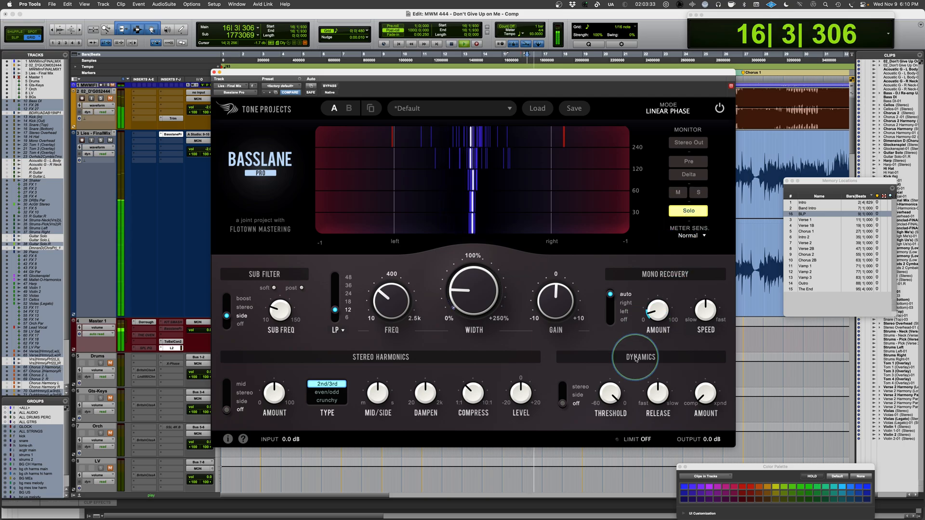
mouse_move(654, 309)
left_mouse_down()
mouse_move(650, 318)
mouse_move(688, 117)
mouse_move(647, 310)
left_mouse_up()
left_click_drag(706, 310, 721, 252)
left_click_drag(656, 310, 656, 323)
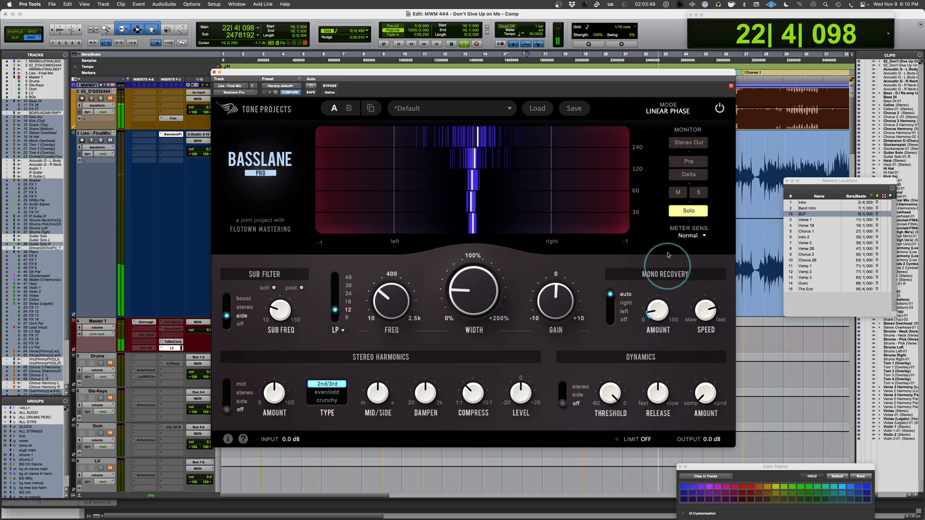
left_click(688, 211)
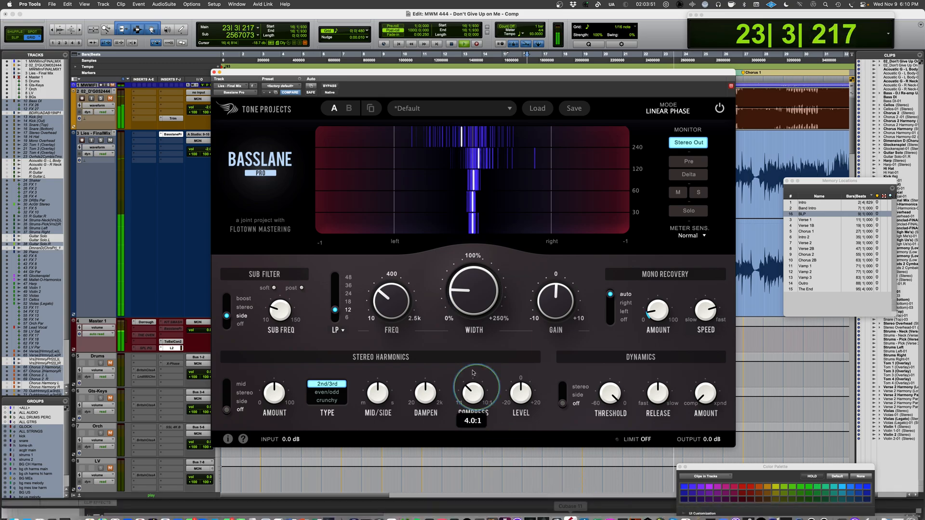
key("space")
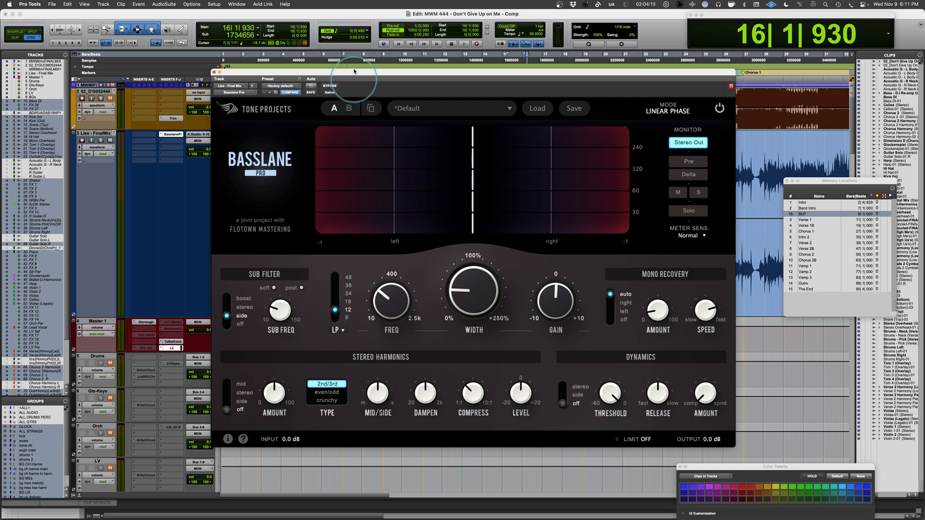
Play the passage, compare the plugin bypassed and active, nudge Gain up slightly, and stop playback.
key("space")
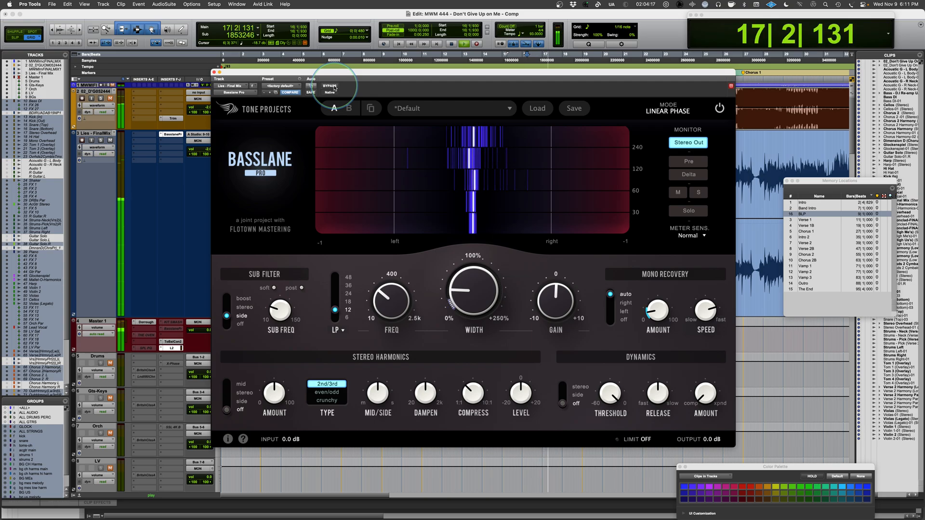
left_click(329, 86)
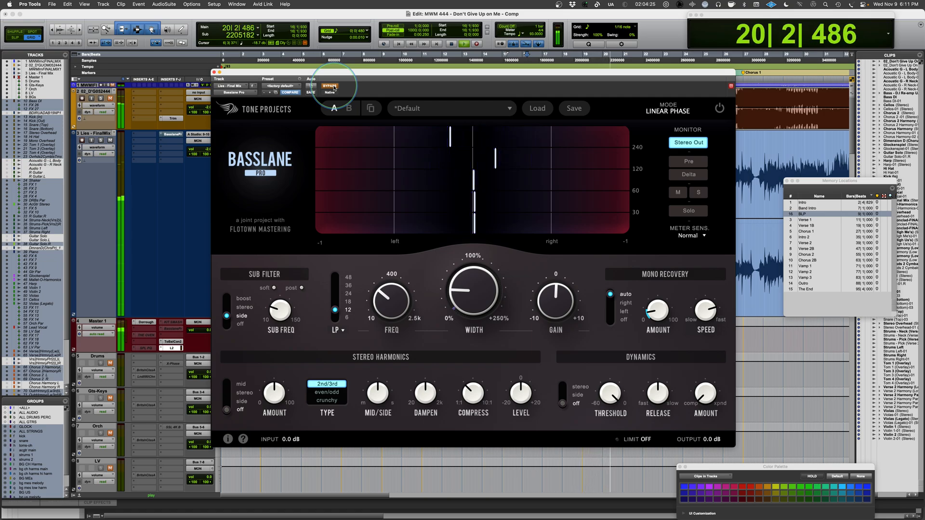
left_click(330, 86)
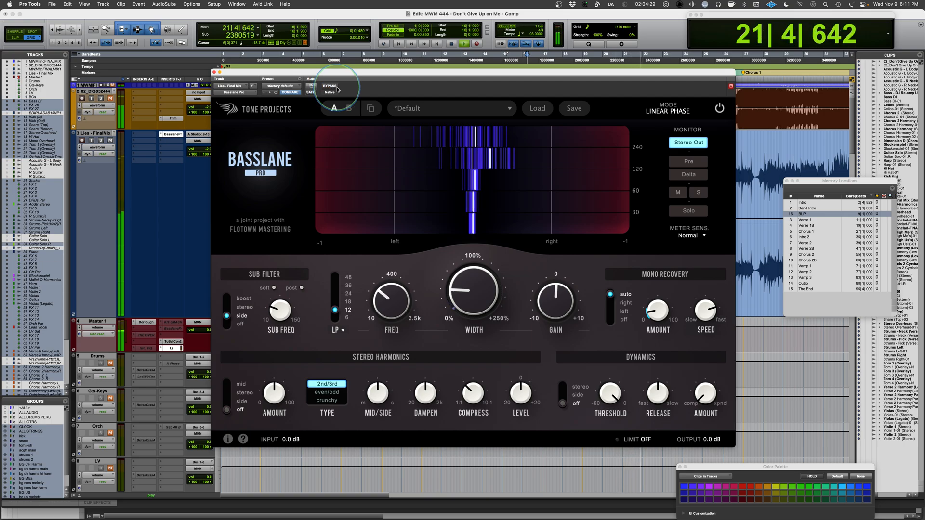
left_click_drag(554, 313, 555, 311)
left_click(329, 87)
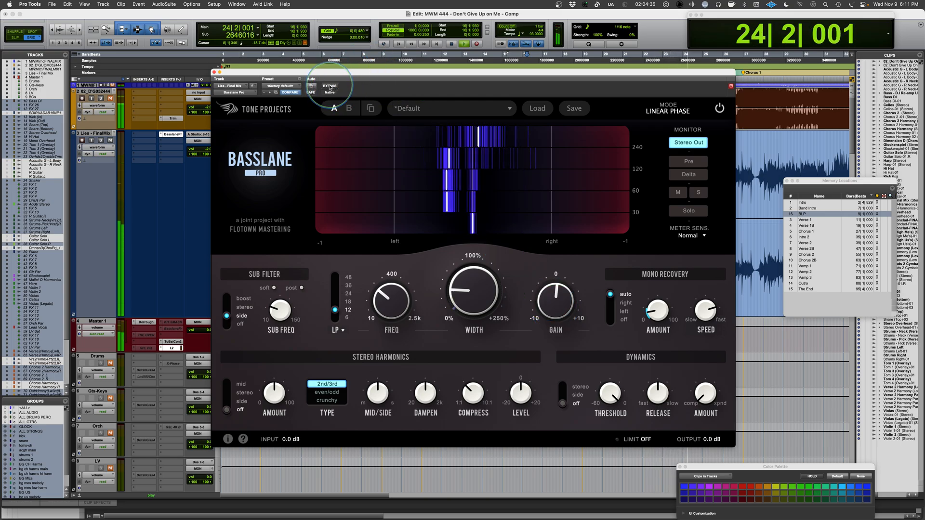
key("space")
Replay the passage from 16|1|930, auditioning the mix with the plugin bypassed and active, and stop playback.
key("space")
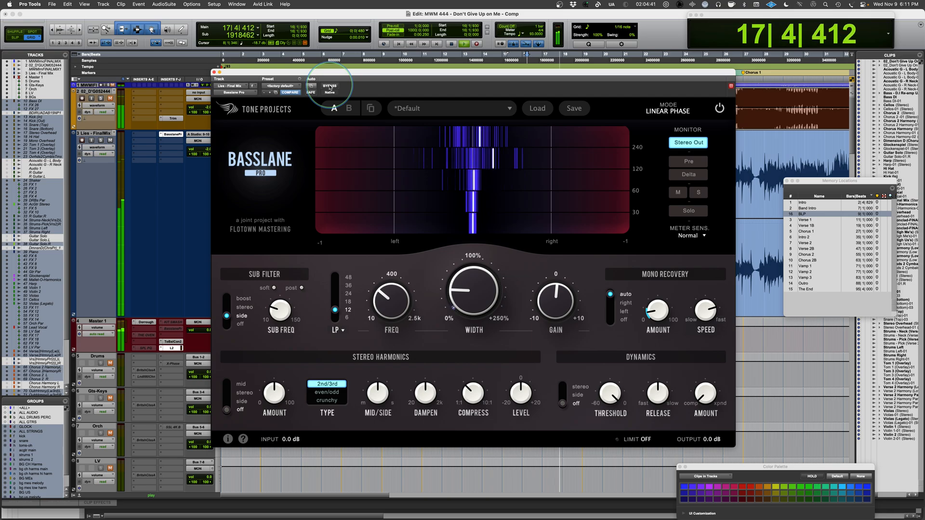
left_click(330, 86)
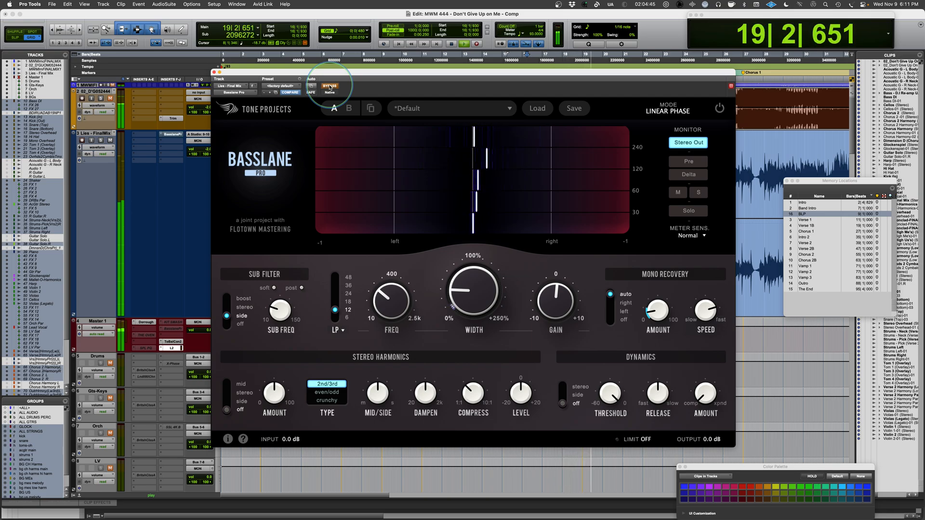
left_click(330, 87)
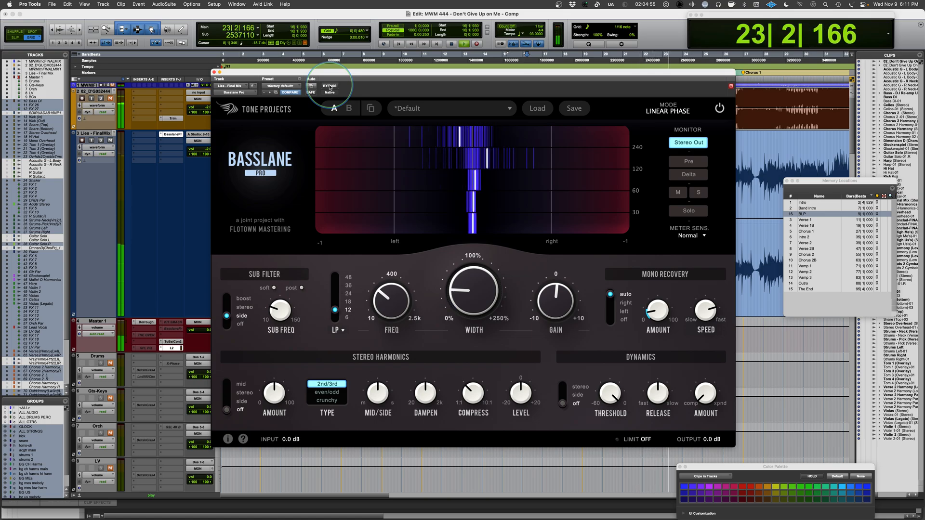
key("space")
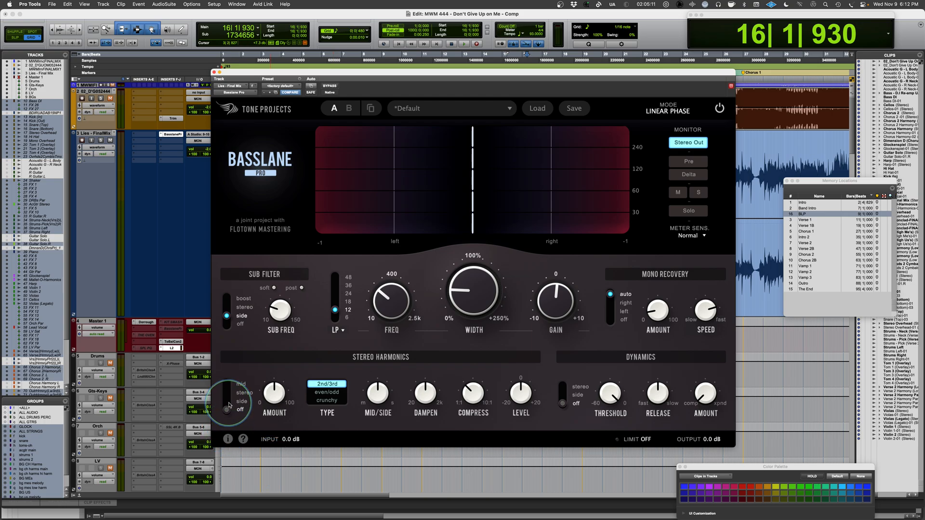
Enable Stereo Harmonics in side mode with the even/odd type and raise its Amount to 100% during Solo playback.
left_click(229, 404)
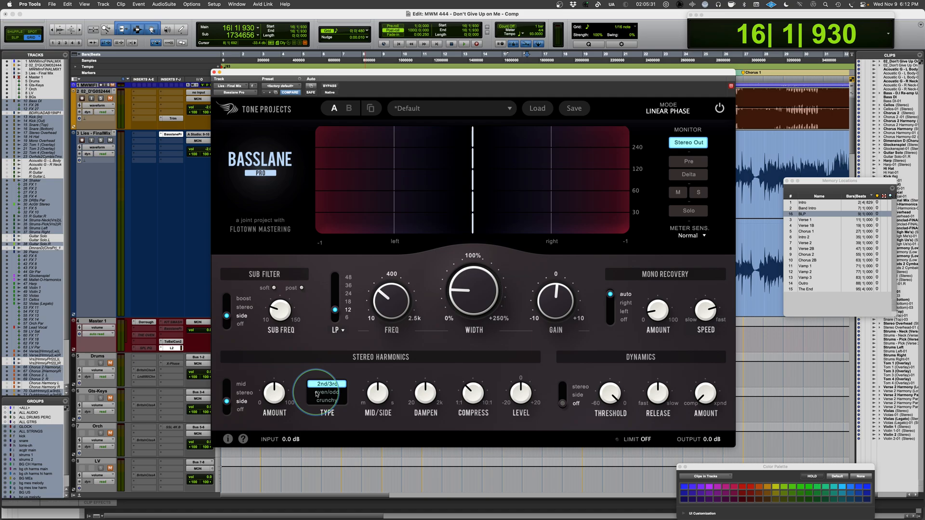
left_click(327, 393)
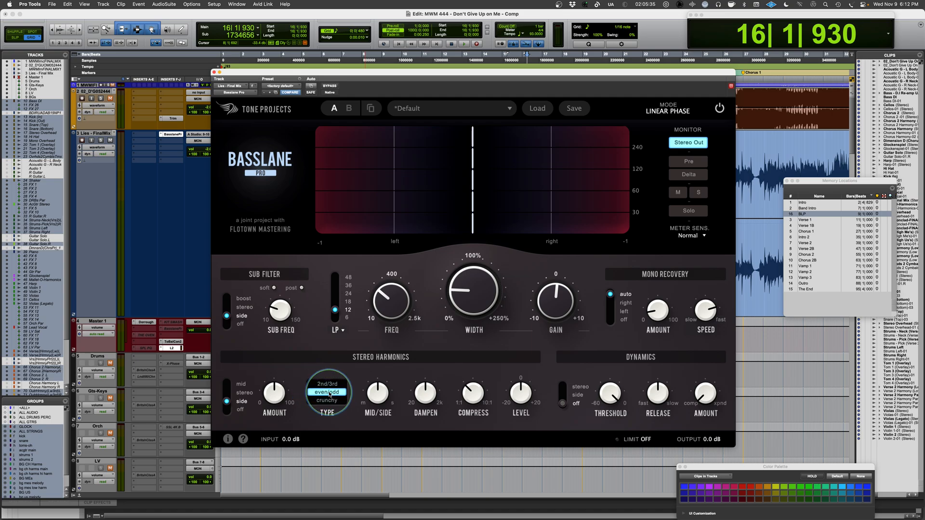
left_click(689, 211)
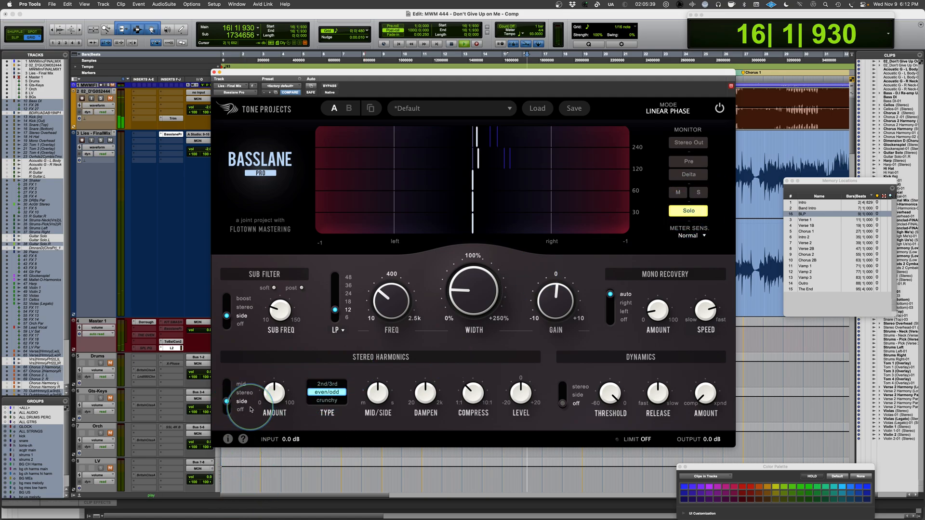
key("space")
left_click_drag(273, 398, 279, 250)
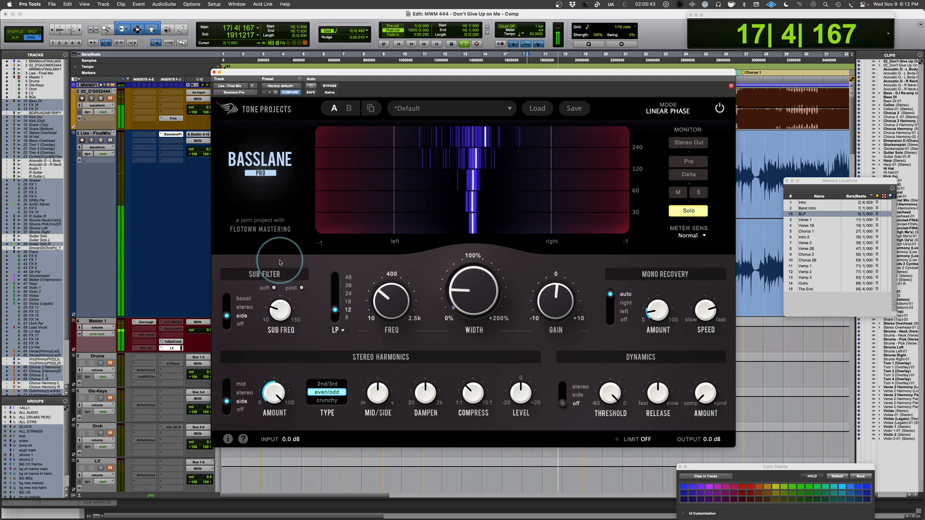
Switch the Stereo Harmonics type to 2nd/3rd, set Mid/Side to M0 / S100, and lower the Amount.
left_click(327, 385)
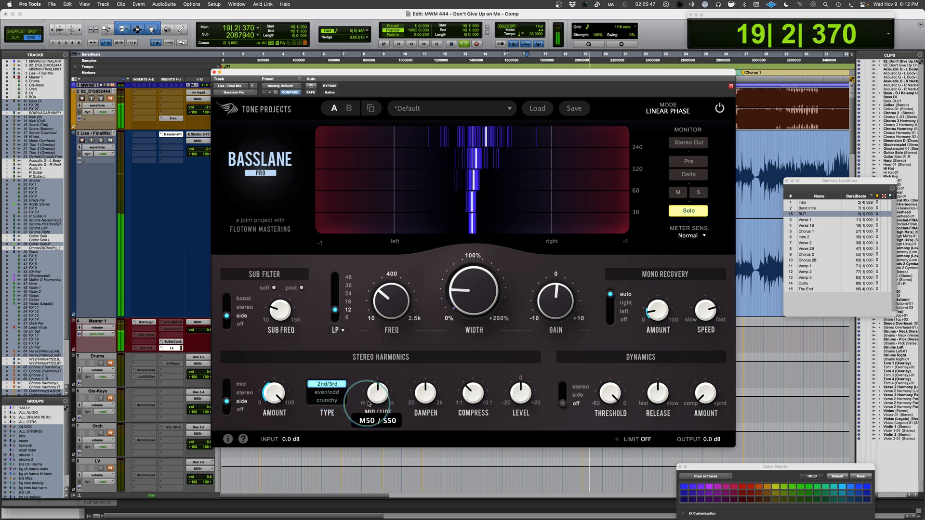
left_click_drag(367, 406, 393, 318)
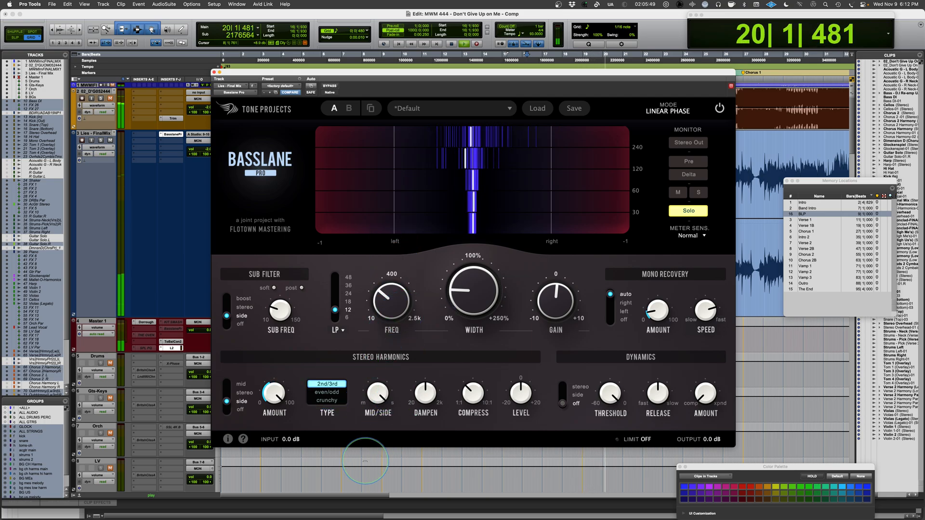
mouse_move(271, 390)
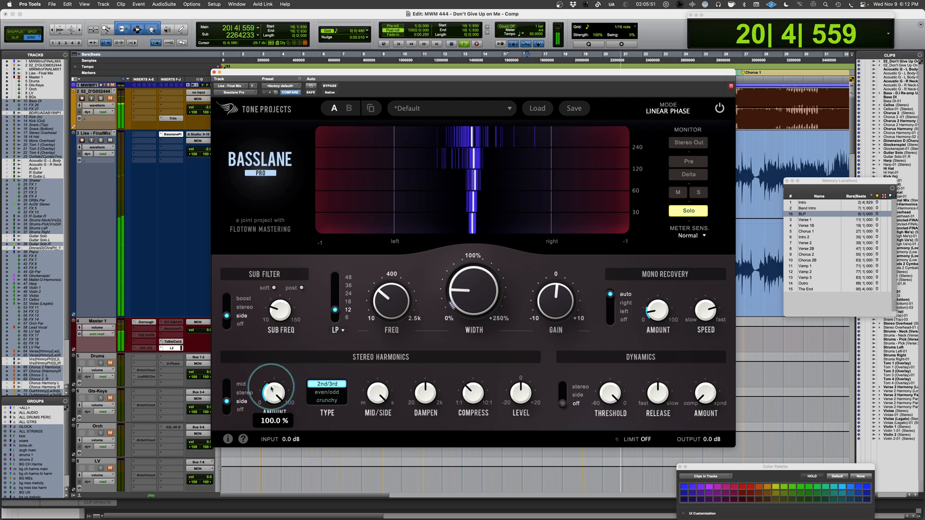
left_click_drag(271, 390, 260, 424)
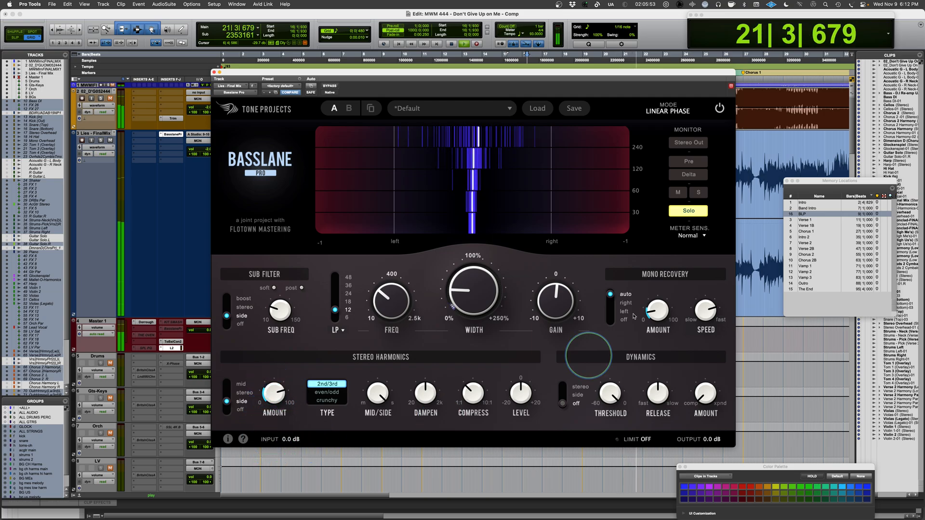
Audition the Delta signal briefly, return monitoring to Stereo Out, and stop playback.
left_click(687, 176)
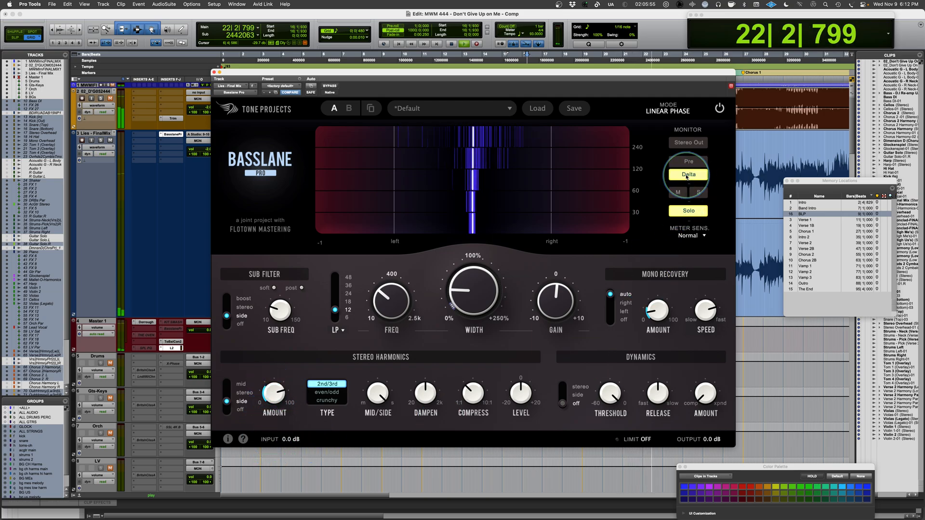
left_click(686, 177)
left_click(684, 212)
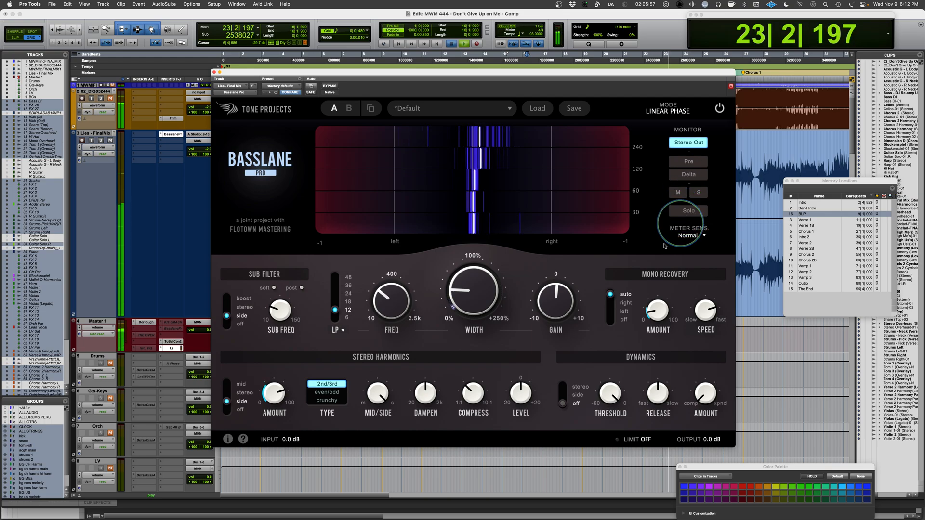
key("space")
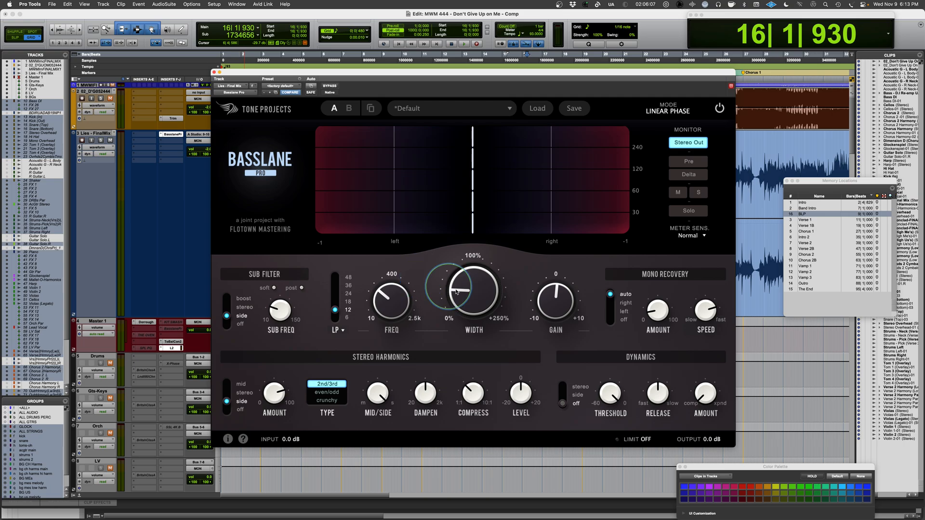
Raise the Stereo Harmonics Dampen frequency to about 549.6 Hz.
mouse_move(467, 298)
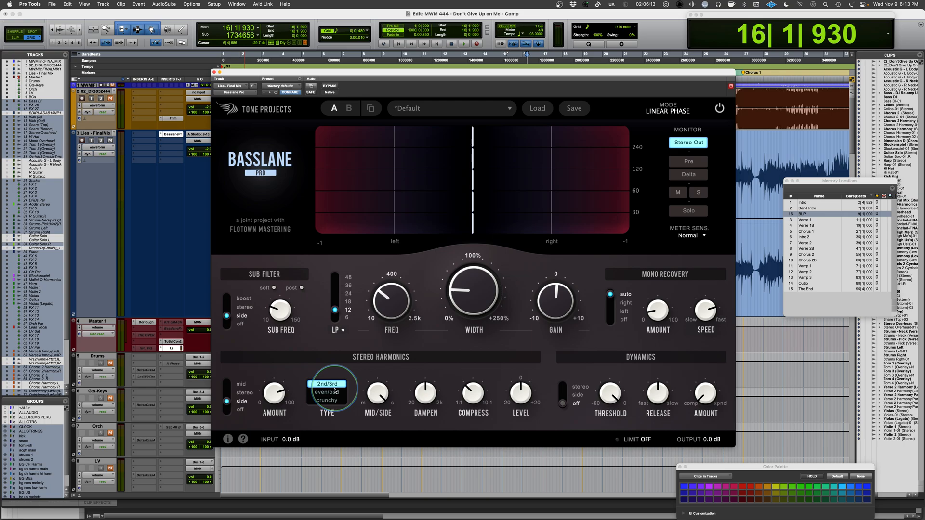
left_click_drag(378, 405, 383, 383)
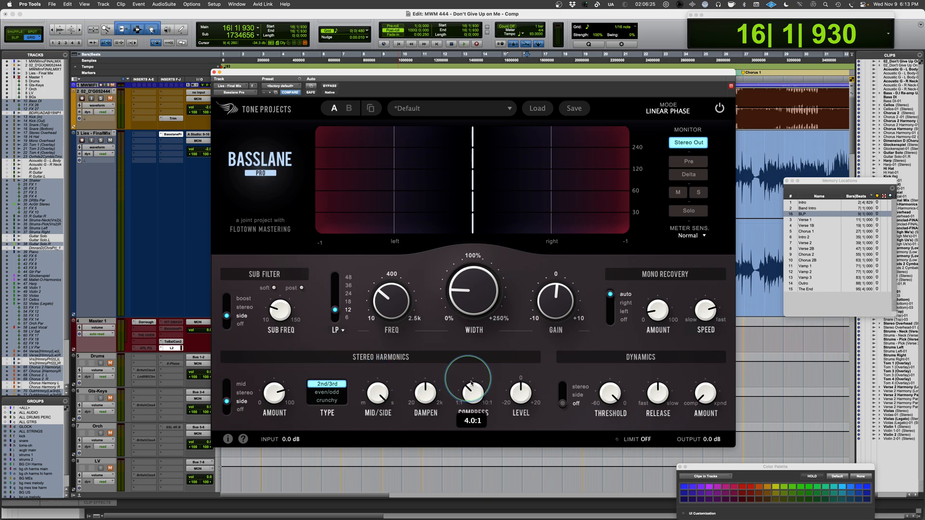
mouse_move(425, 393)
left_mouse_down()
mouse_move(442, 334)
mouse_move(420, 384)
left_mouse_up()
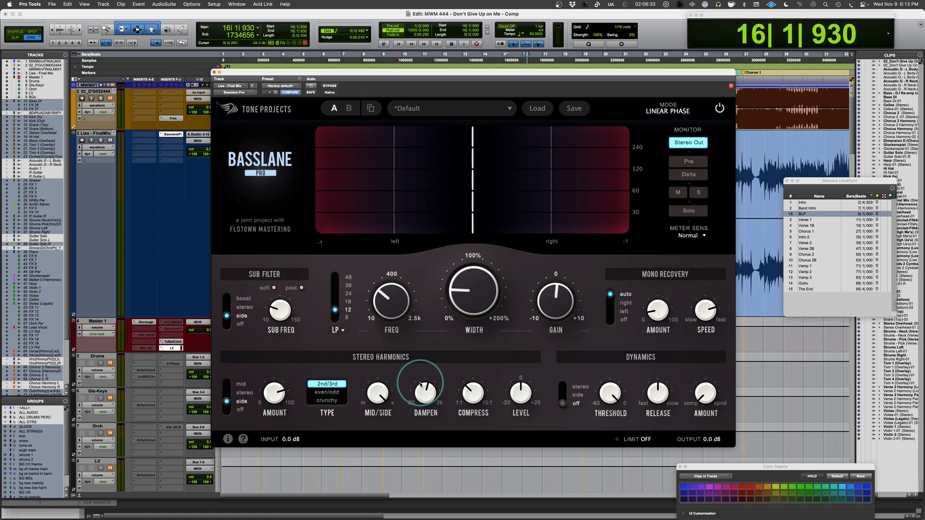
left_click_drag(420, 384, 421, 381)
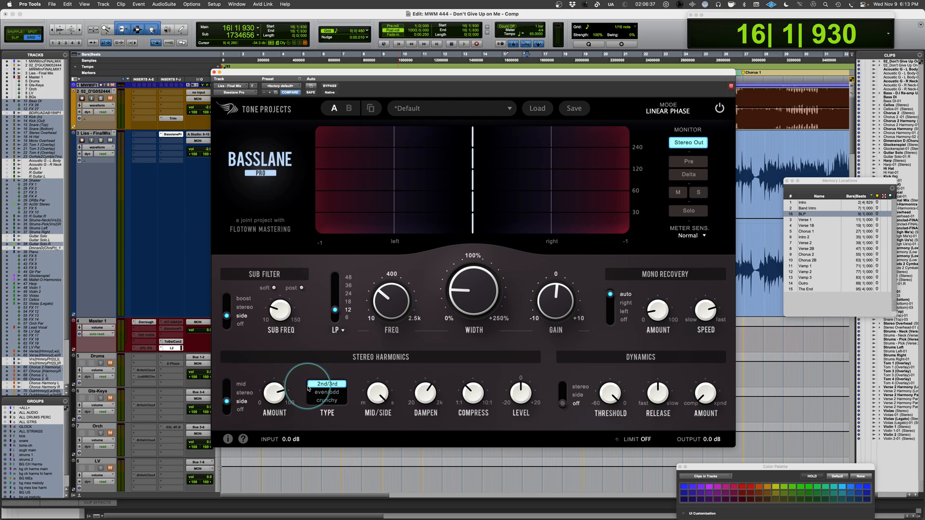
left_click_drag(426, 397, 426, 397)
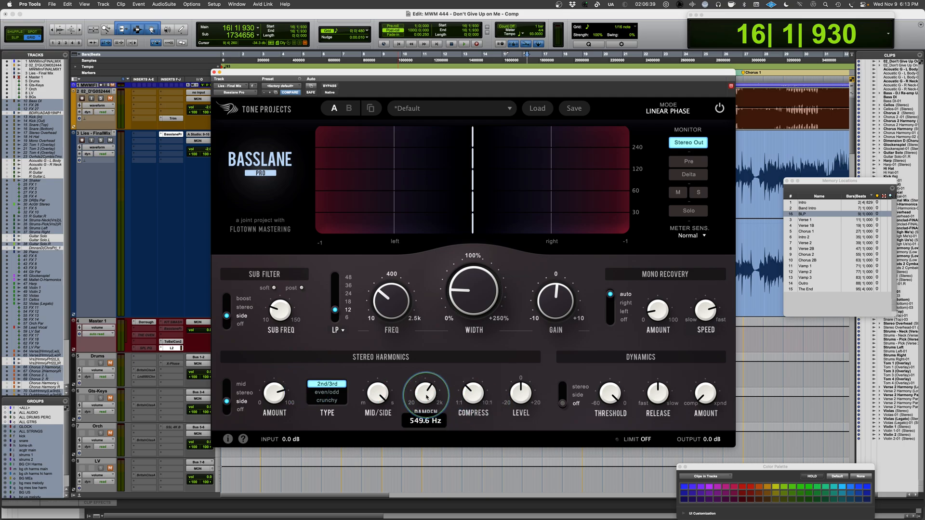
mouse_move(474, 398)
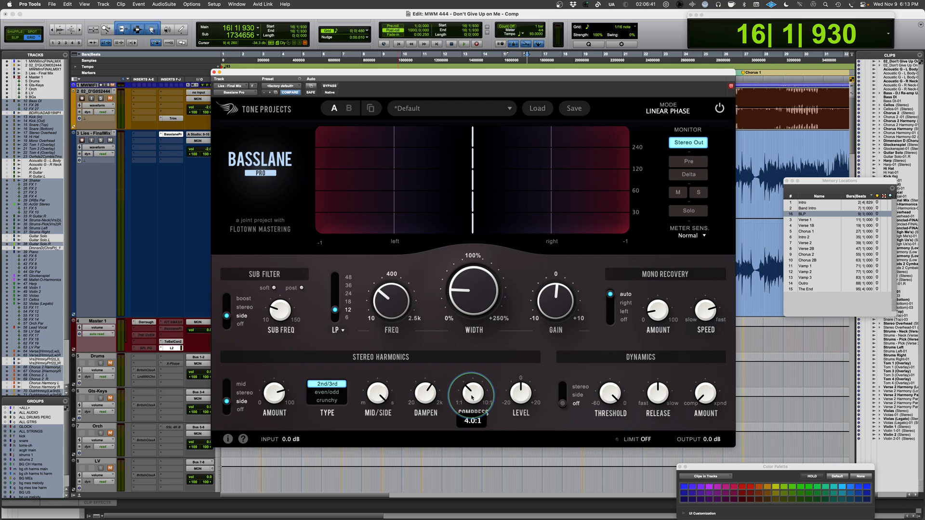
Play the passage while raising the Stereo Harmonics Level and setting its Amount to 100%.
mouse_move(261, 399)
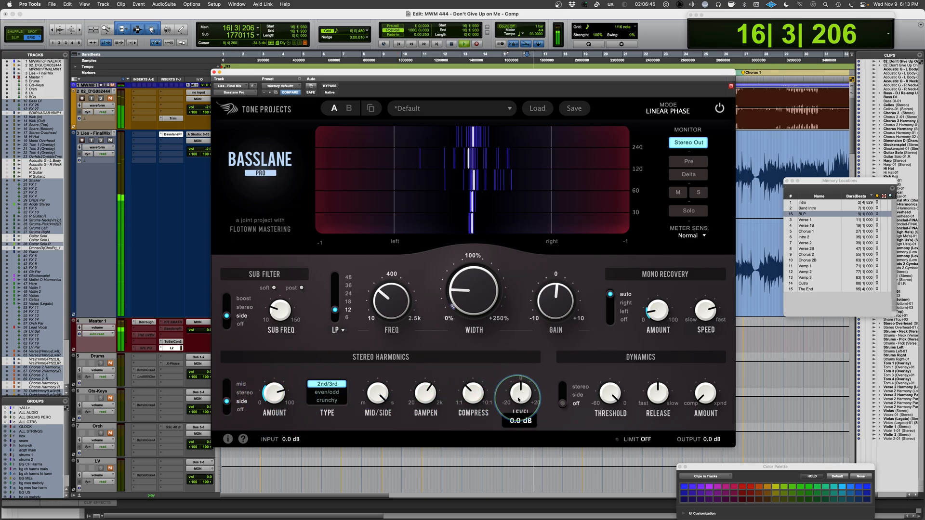
left_click_drag(524, 383, 527, 331)
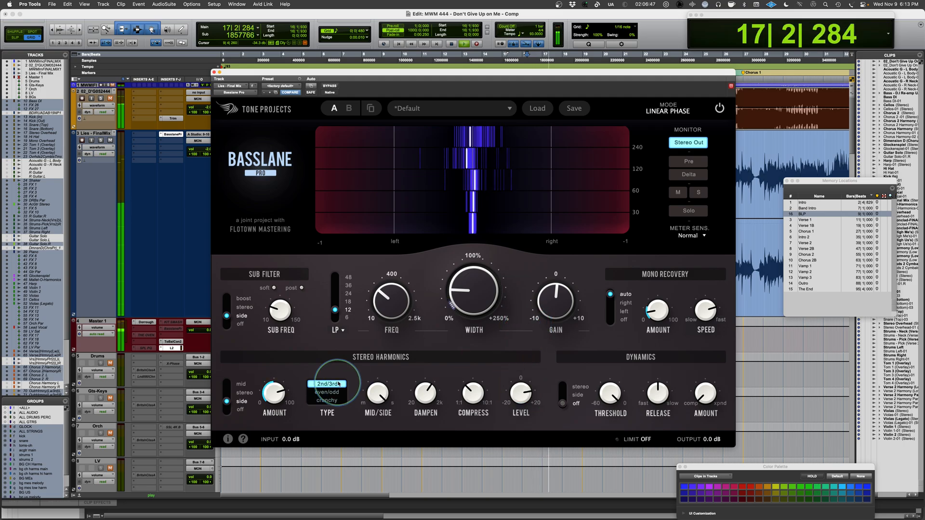
left_click_drag(272, 387, 280, 354)
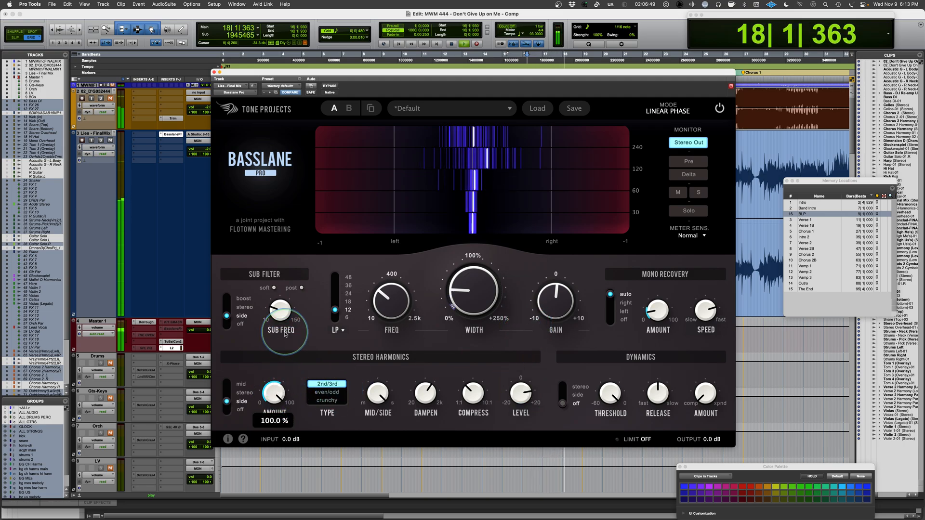
Audition the even/odd and crunchy harmonics types during playback and return to 2nd/3rd.
left_click(340, 394)
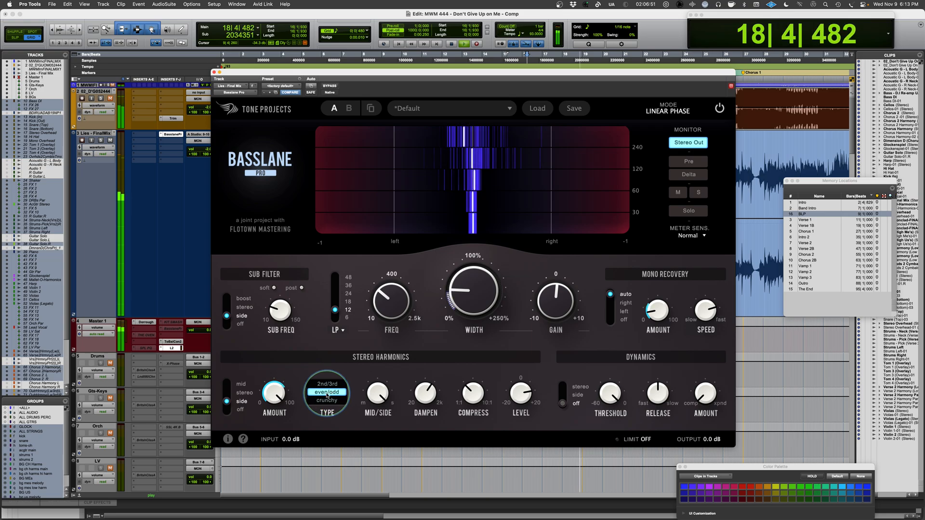
left_click(325, 401)
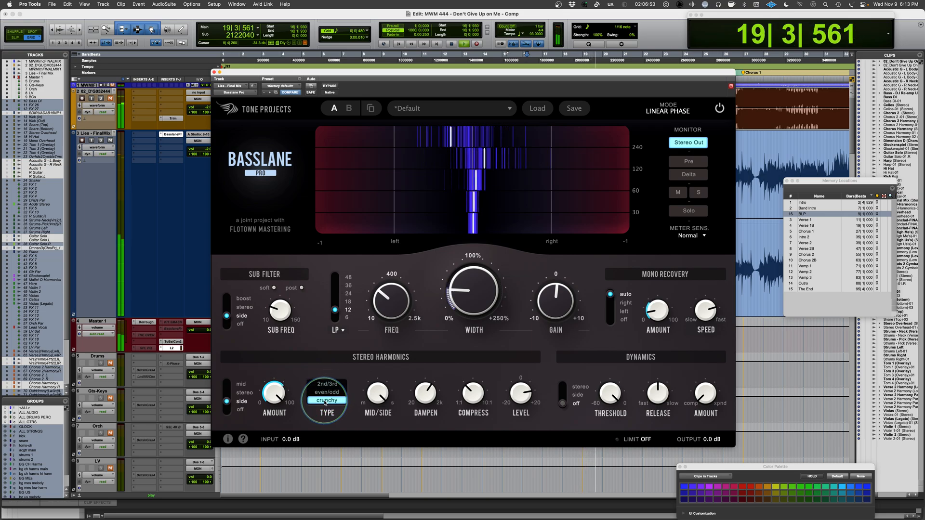
left_click(327, 384)
Set the Stereo Harmonics Mid/Side balance to M24 / S76 and lower its Amount to about 46.3%.
mouse_move(370, 398)
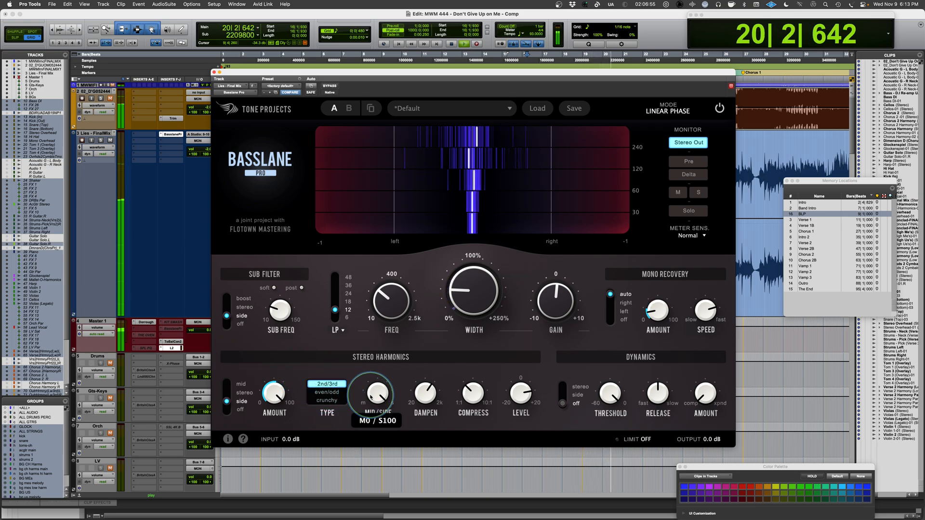
left_click_drag(370, 397, 372, 456)
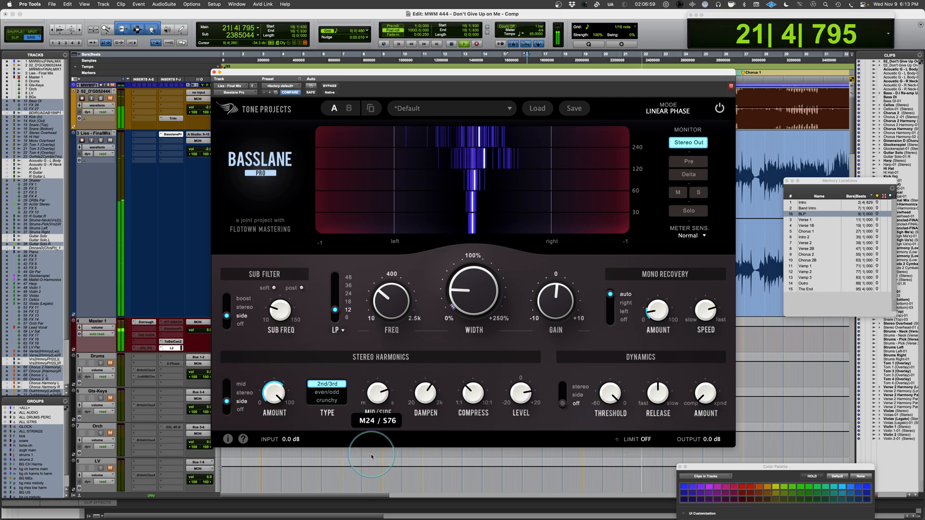
mouse_move(277, 396)
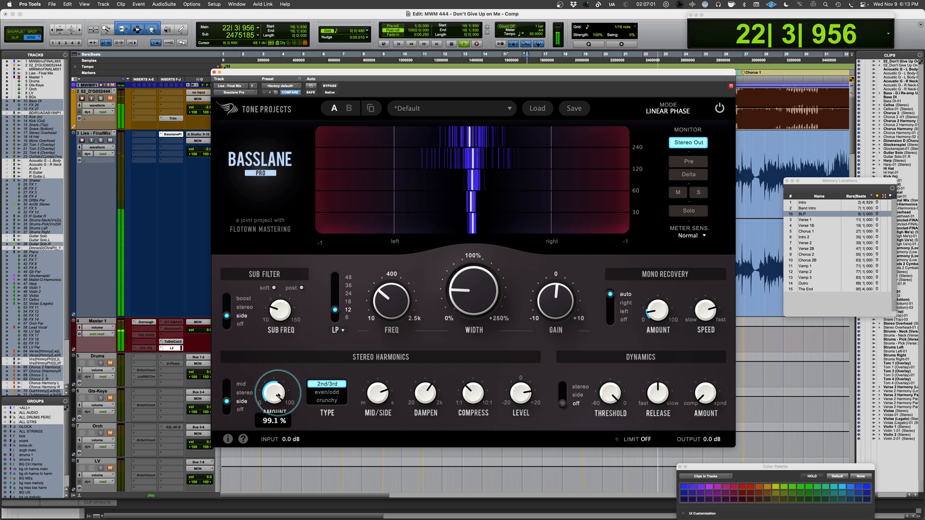
left_click_drag(278, 396, 270, 511)
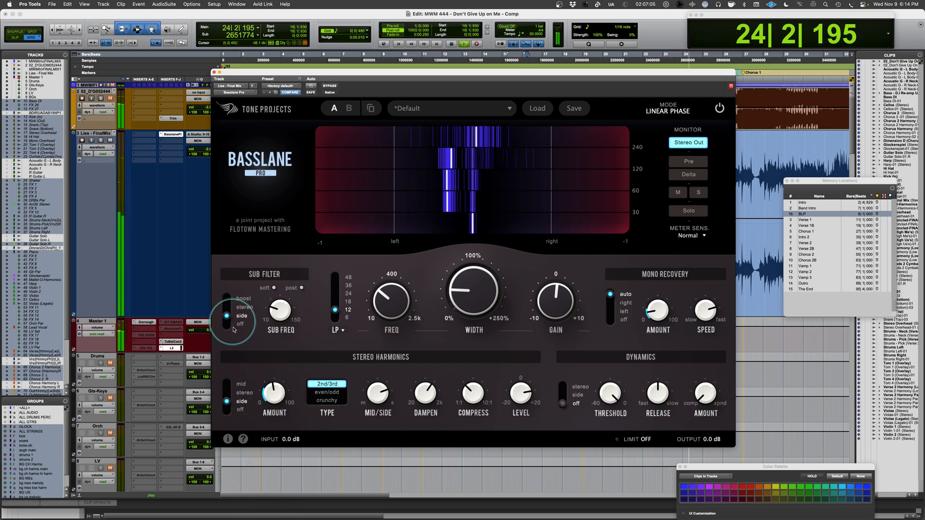
Stop playback and switch the Stereo Harmonics mode to stereo.
key("space")
left_click(228, 393)
mouse_move(275, 399)
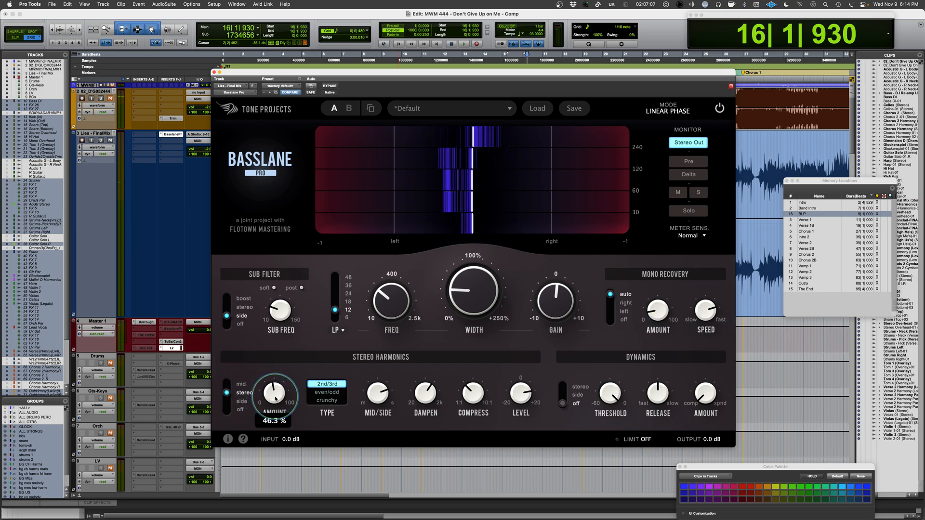
Play the passage while raising the Stereo Harmonics Amount and setting the Mid/Side balance to M0 / S100.
key("space")
left_click_drag(276, 399, 281, 299)
left_click_drag(378, 400, 385, 329)
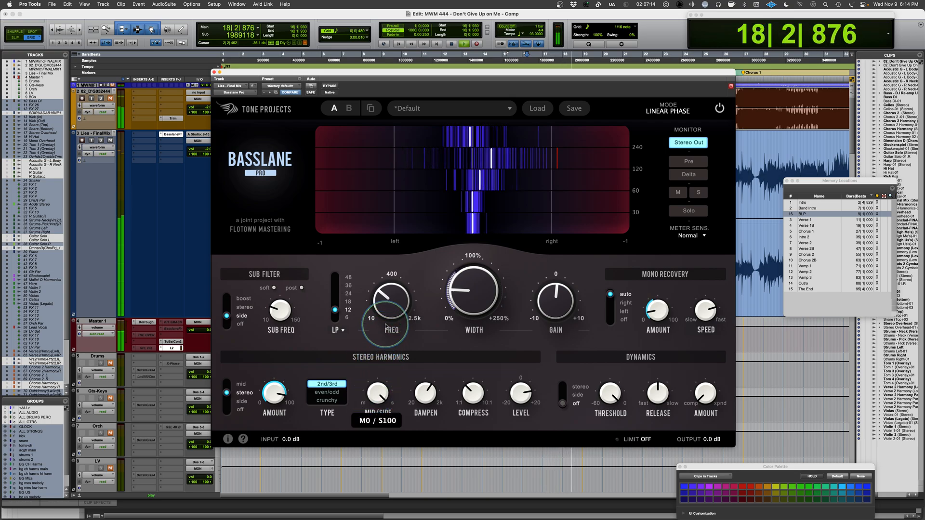
Audition the even/odd and crunchy Stereo Harmonics types during playback and settle on even/odd.
left_click(327, 392)
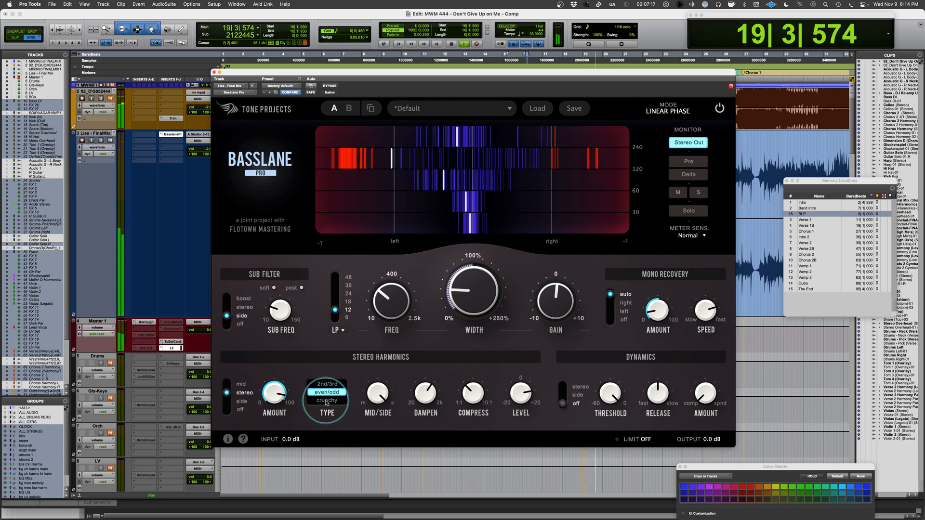
left_click(327, 402)
left_click(326, 392)
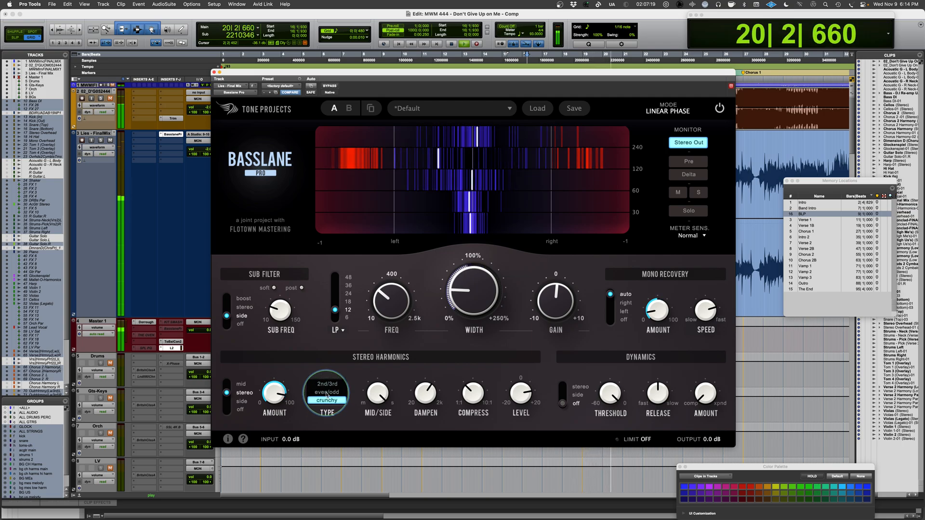
Lower the Stereo Harmonics Amount to about 23.6% and shift its Mid/Side balance back toward mid while replaying the passage.
mouse_move(274, 391)
left_click_drag(274, 391, 267, 514)
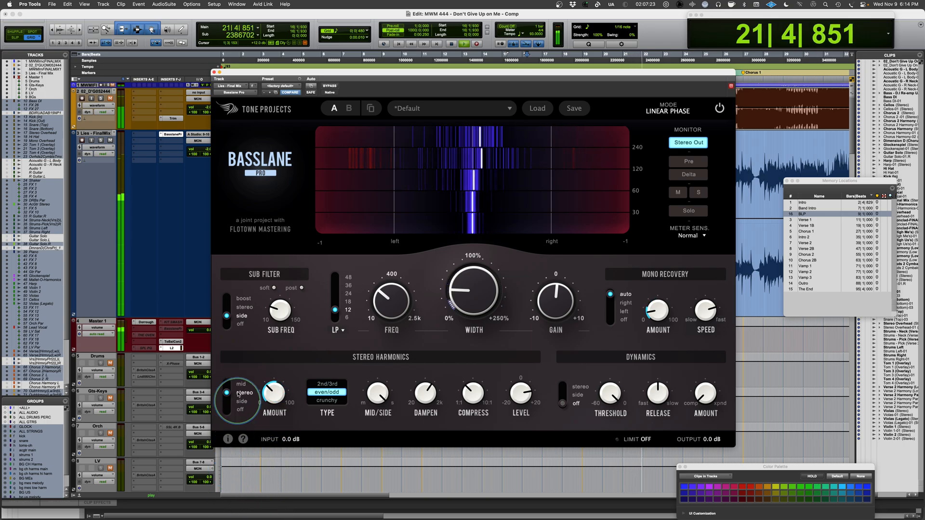
left_click_drag(262, 399, 268, 415)
mouse_move(373, 388)
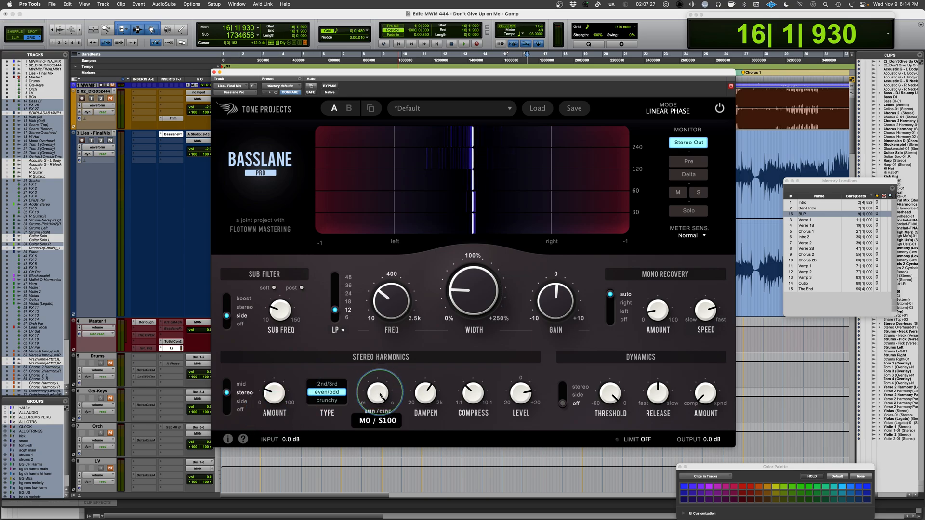
key("space")
left_click_drag(380, 395, 369, 455)
left_click(269, 398)
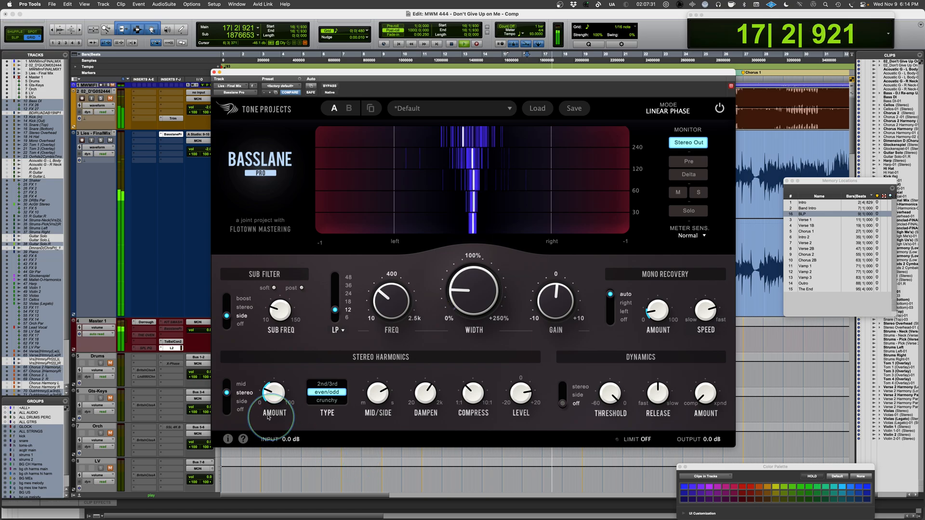
left_click_drag(269, 398, 268, 403)
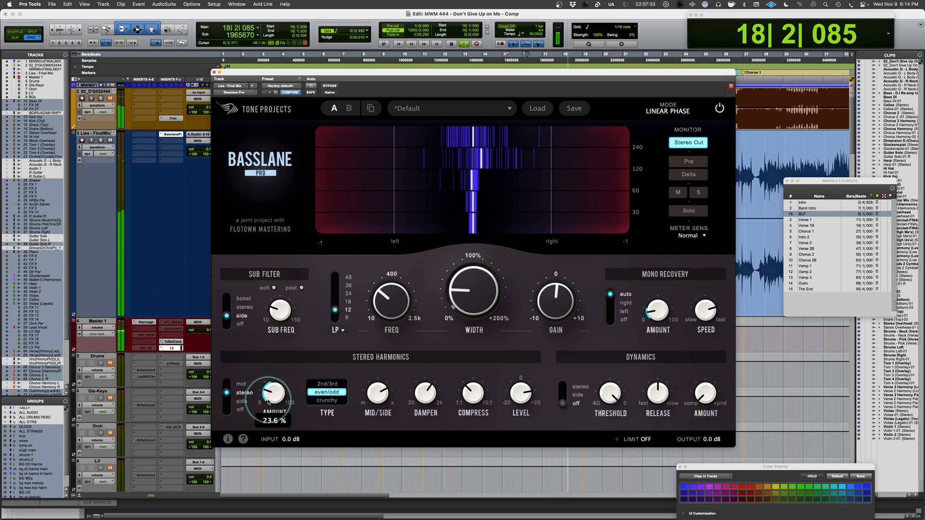
Raise the Stereo Harmonics Compress ratio, set its Level to 6.5 dB during playback, and stop.
left_click_drag(471, 392, 485, 312)
left_click_drag(520, 371, 515, 427)
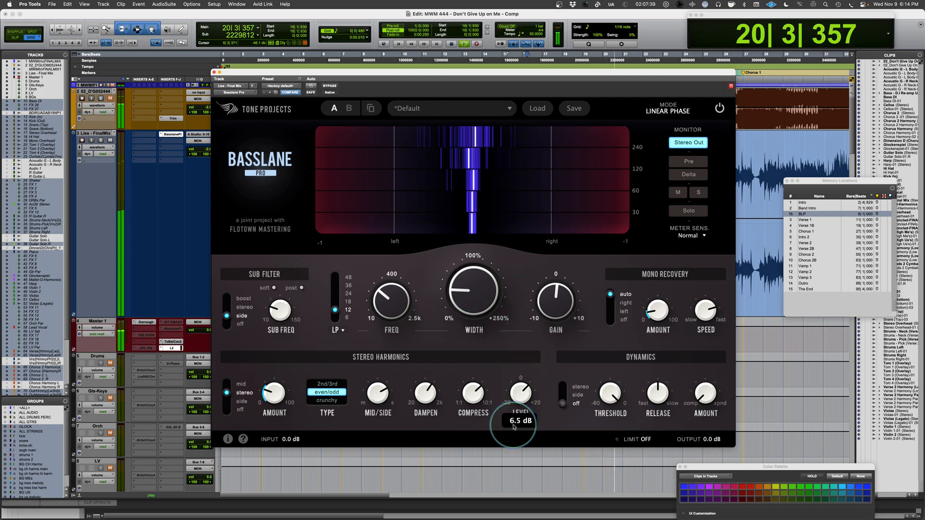
mouse_move(226, 392)
left_mouse_down()
mouse_move(228, 413)
mouse_move(230, 395)
left_mouse_up()
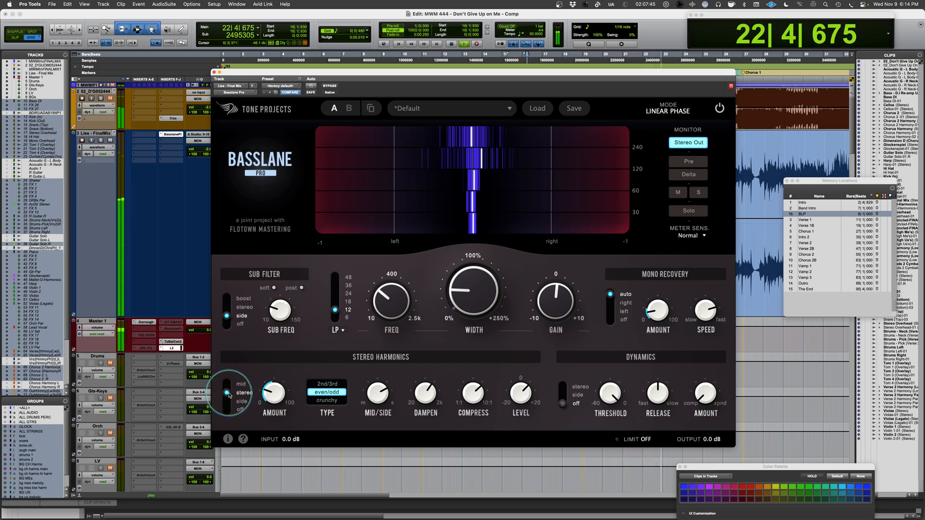
mouse_move(519, 393)
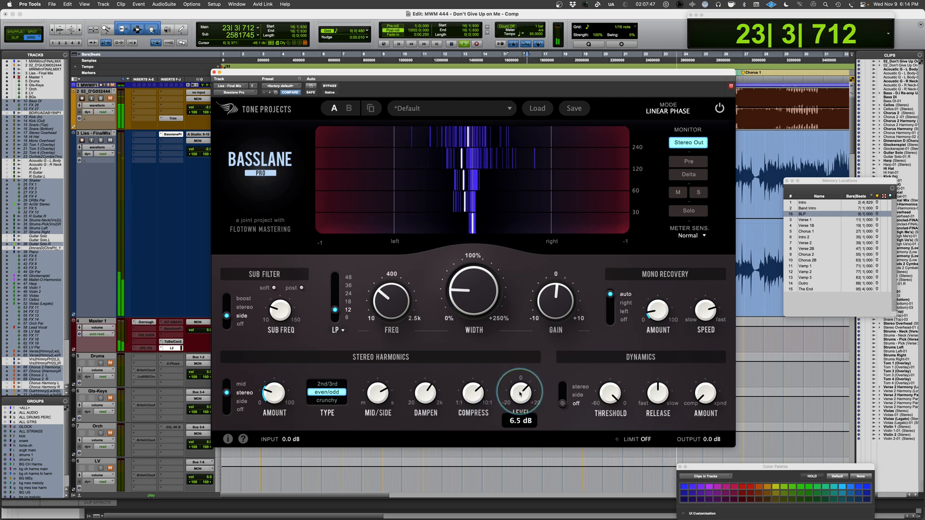
key("space")
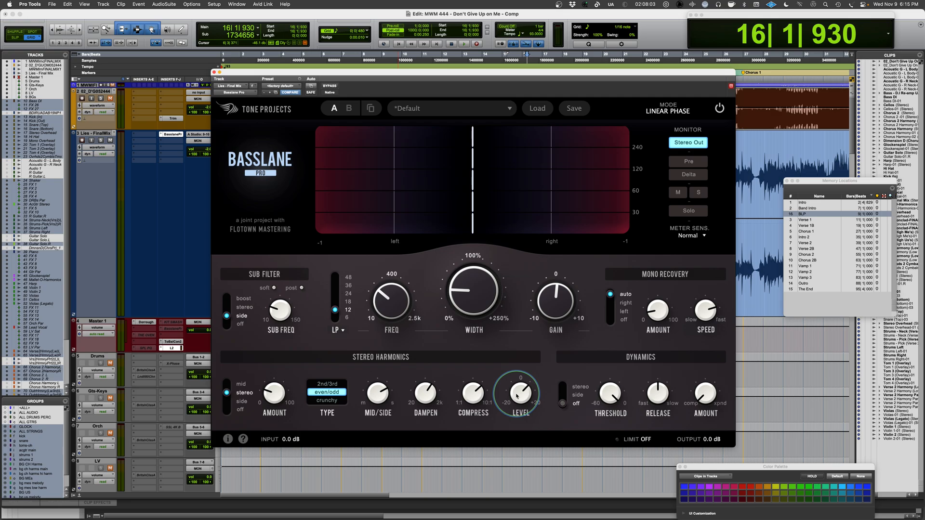
Replay the passage to compare Stereo Harmonics off against stereo and the plug-in against bypass, and stop playback.
key("space")
left_click_drag(516, 396, 519, 401)
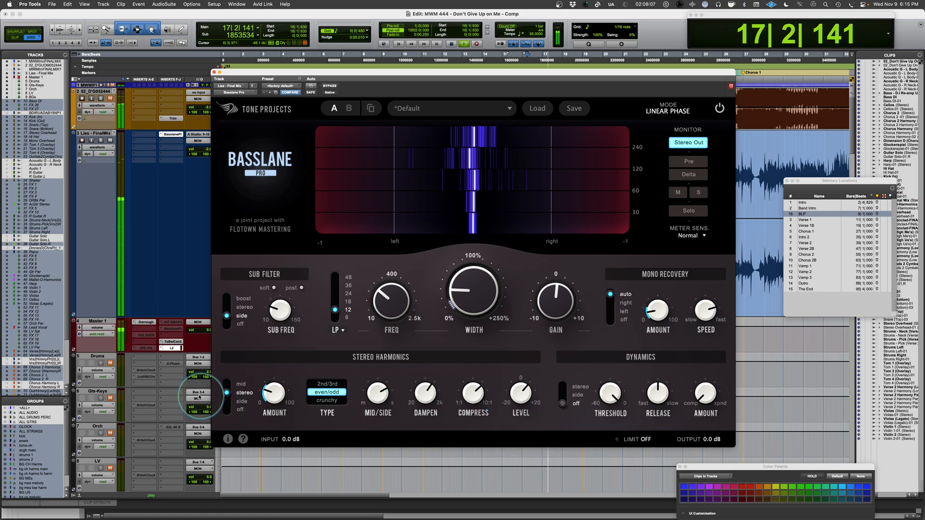
left_click(229, 411)
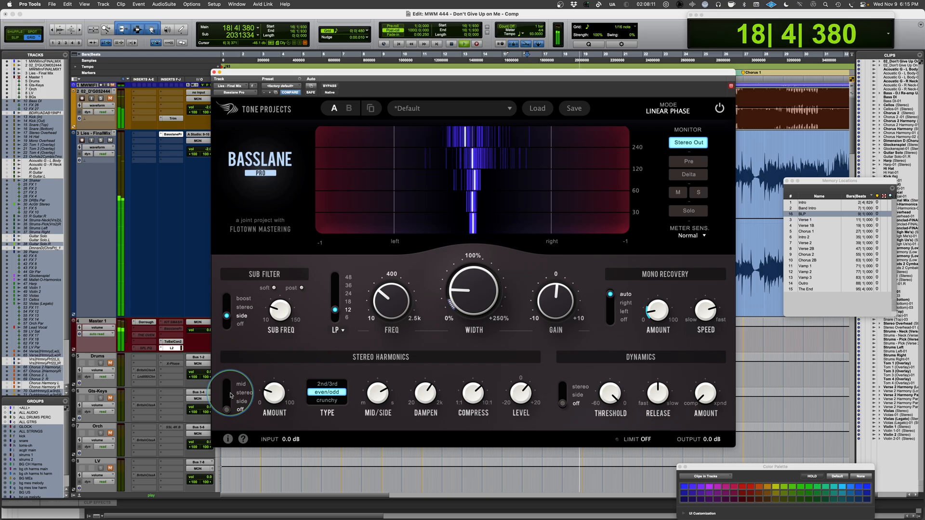
left_click(229, 393)
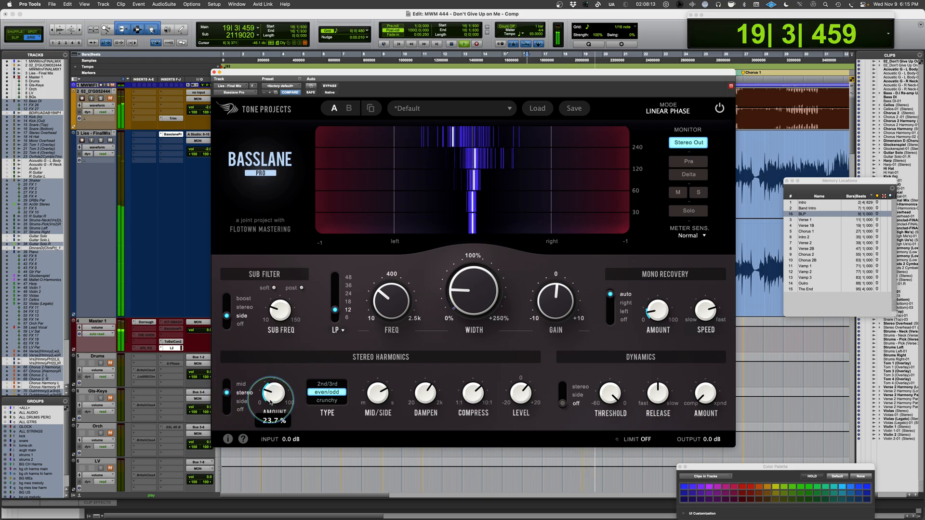
left_click_drag(271, 397, 268, 399)
left_click(330, 87)
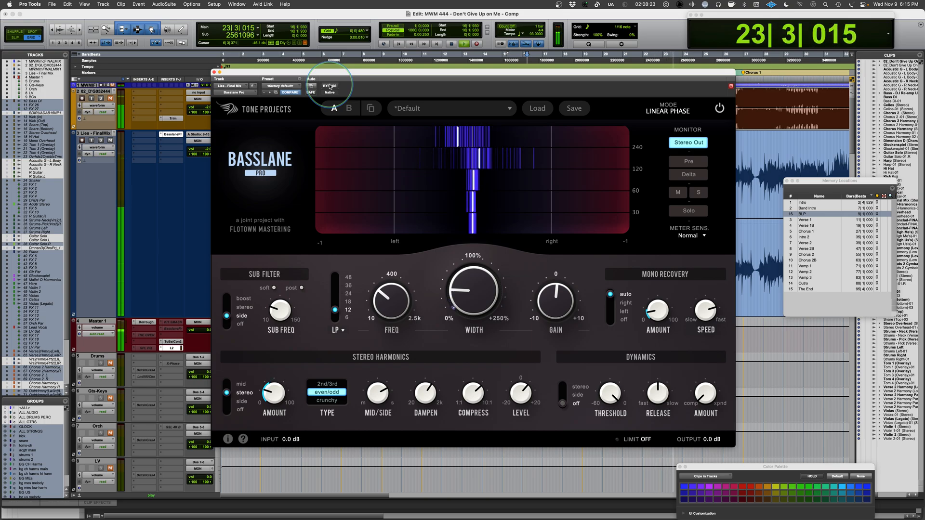
key("space")
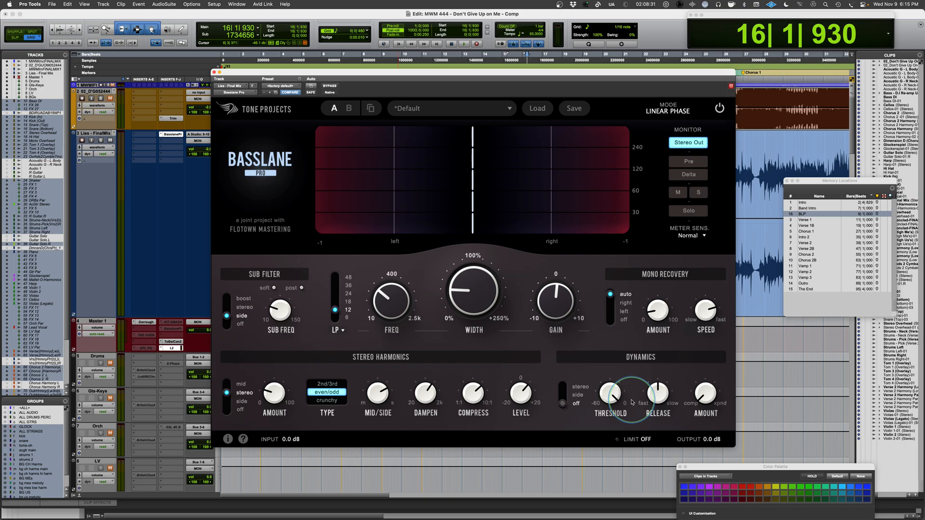
mouse_move(372, 309)
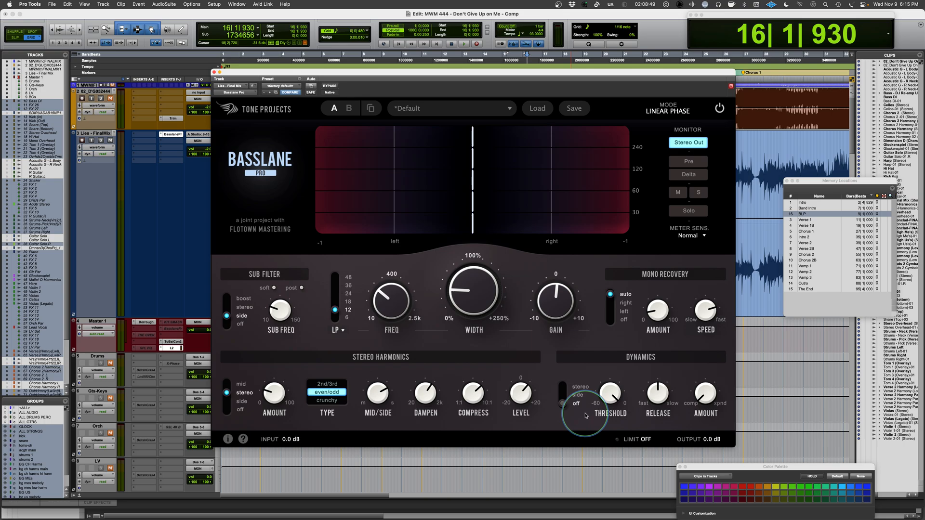
left_click(458, 291)
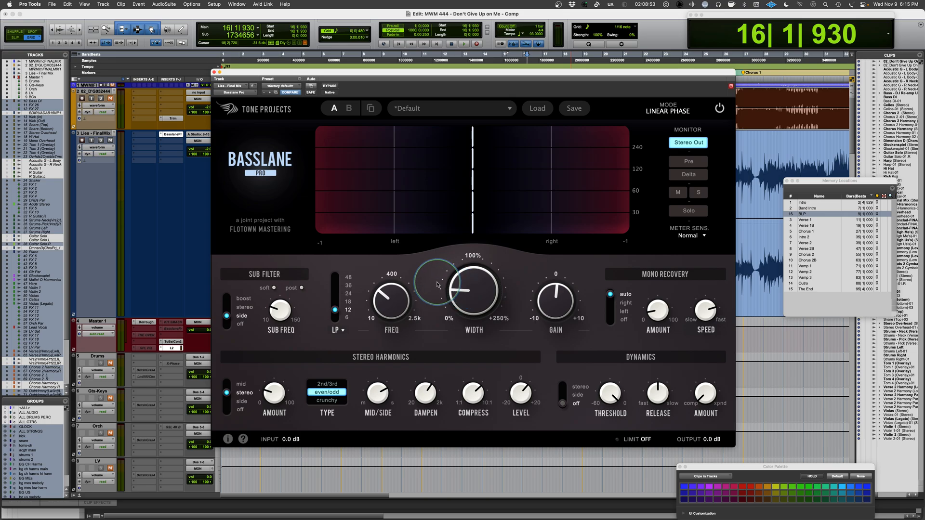
left_click(475, 304)
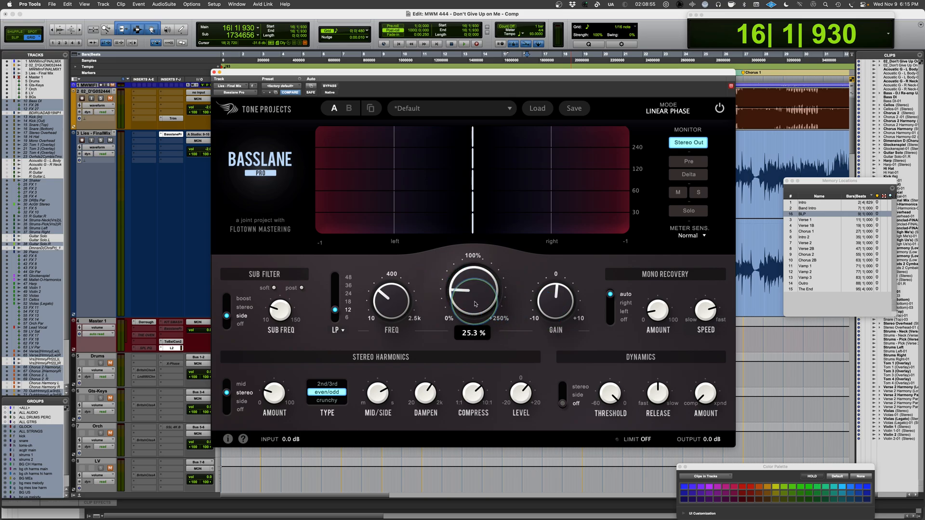
mouse_move(647, 398)
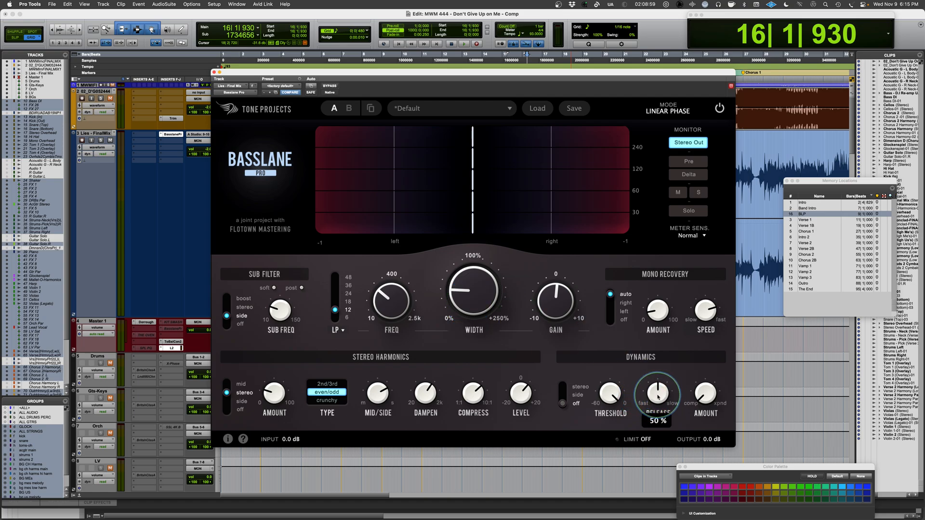
mouse_move(614, 387)
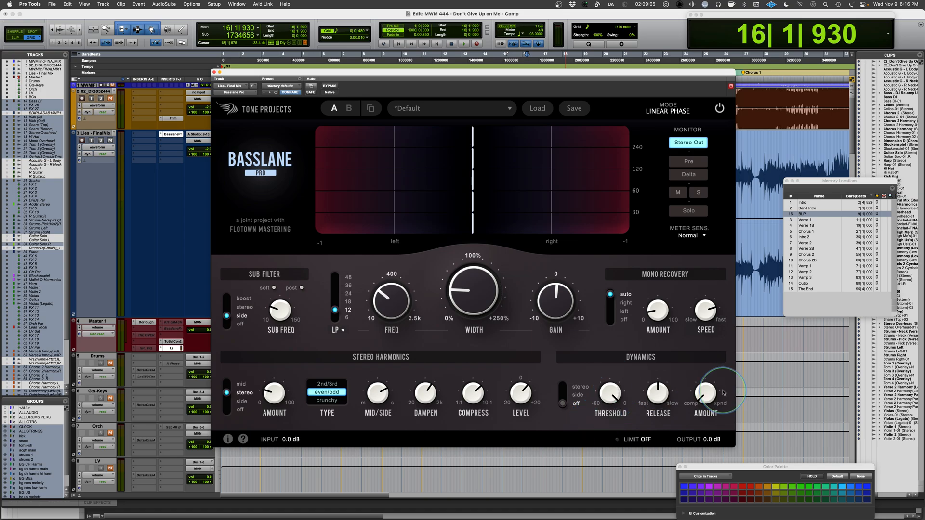
mouse_move(708, 401)
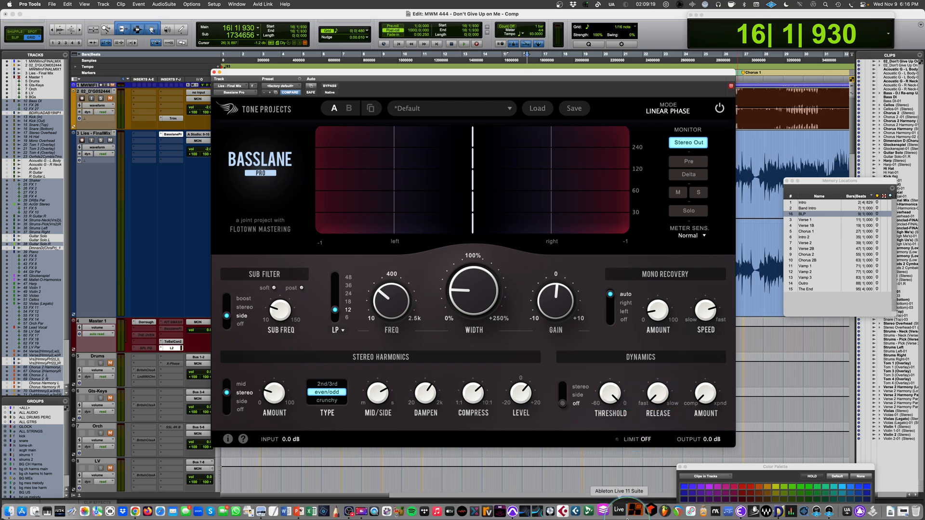
Switch the Dynamics section to stereo and raise its Amount into expansion at 29%.
left_click(562, 388)
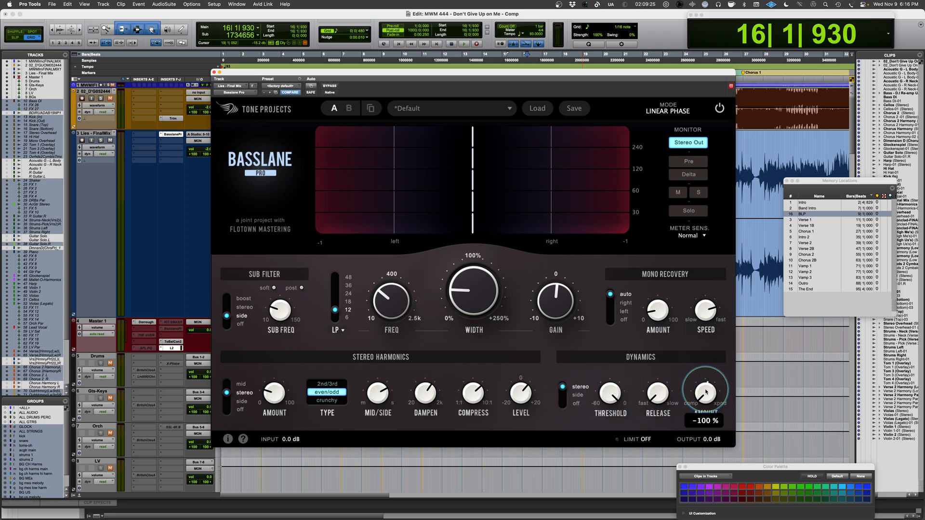
left_click_drag(705, 397, 731, 276)
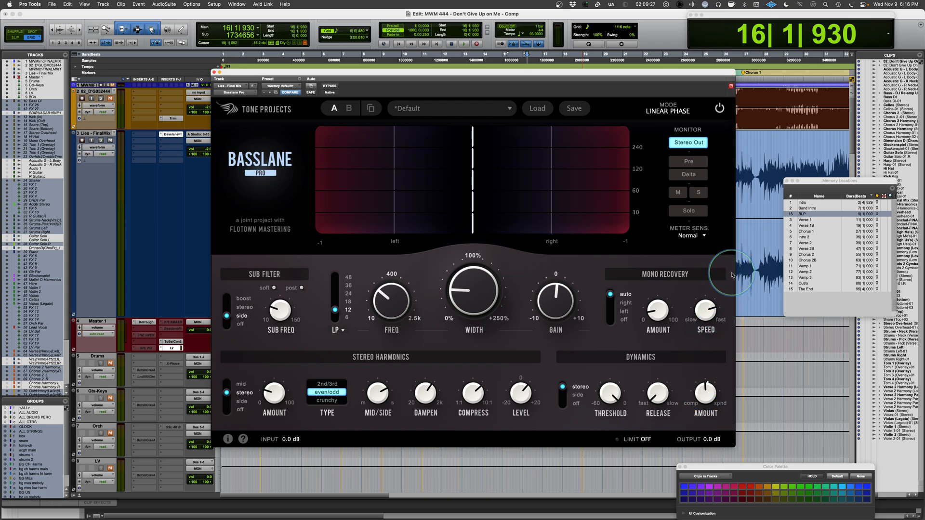
left_click_drag(709, 388, 712, 359)
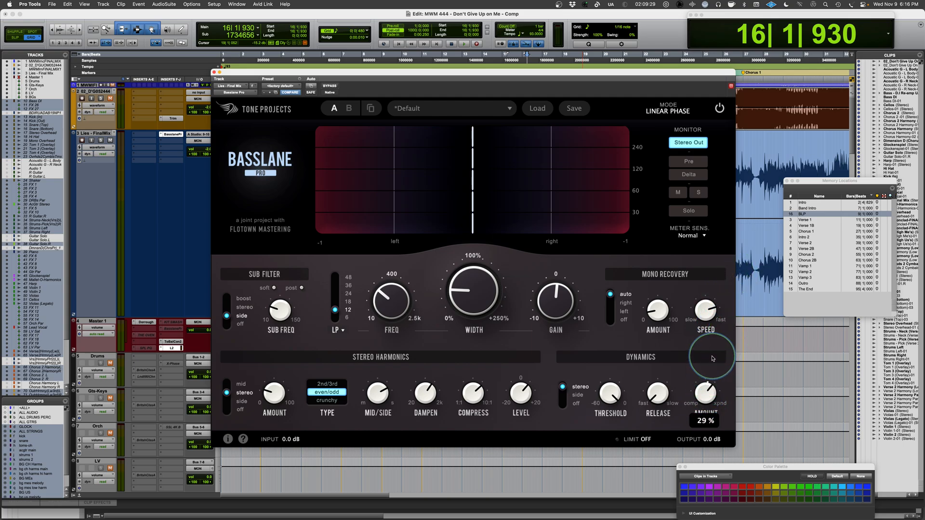
Play the passage while lowering the Dynamics Threshold to around mid-range and setting the Dynamics Amount to 39%.
key("space")
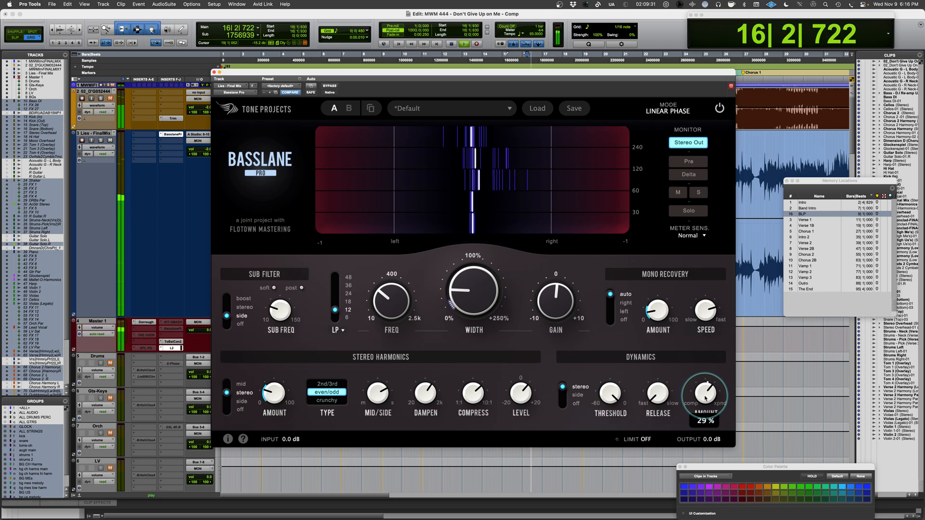
left_click_drag(705, 398, 707, 376)
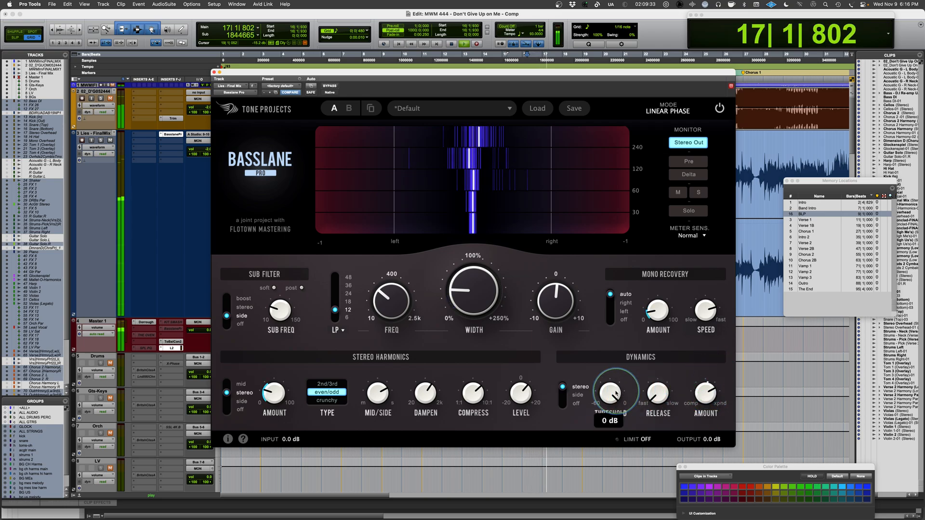
left_click_drag(616, 393, 592, 518)
left_click_drag(705, 393, 702, 415)
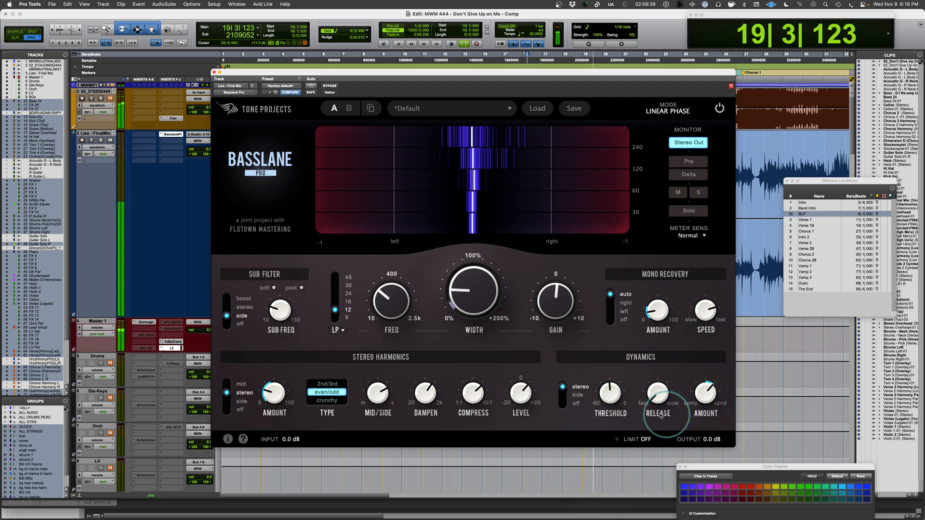
mouse_move(609, 393)
left_click_drag(609, 398, 617, 383)
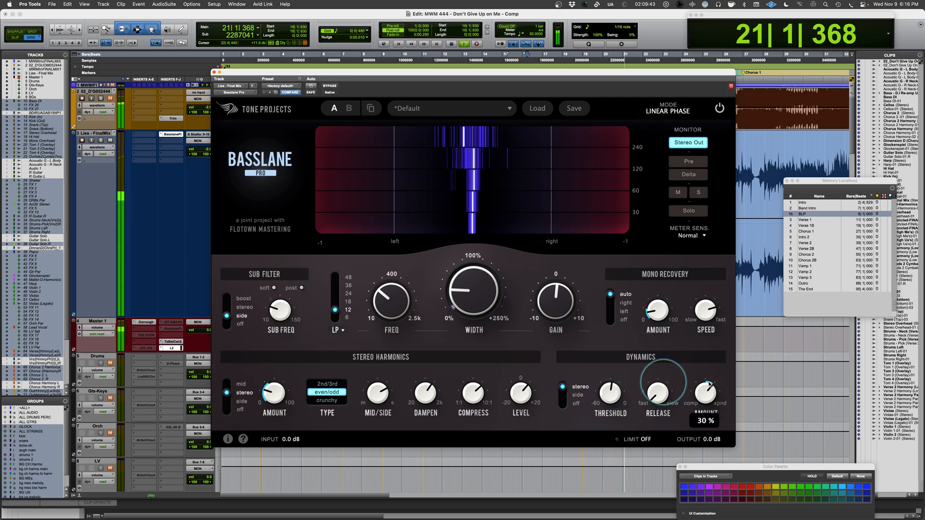
left_click_drag(706, 391, 706, 384)
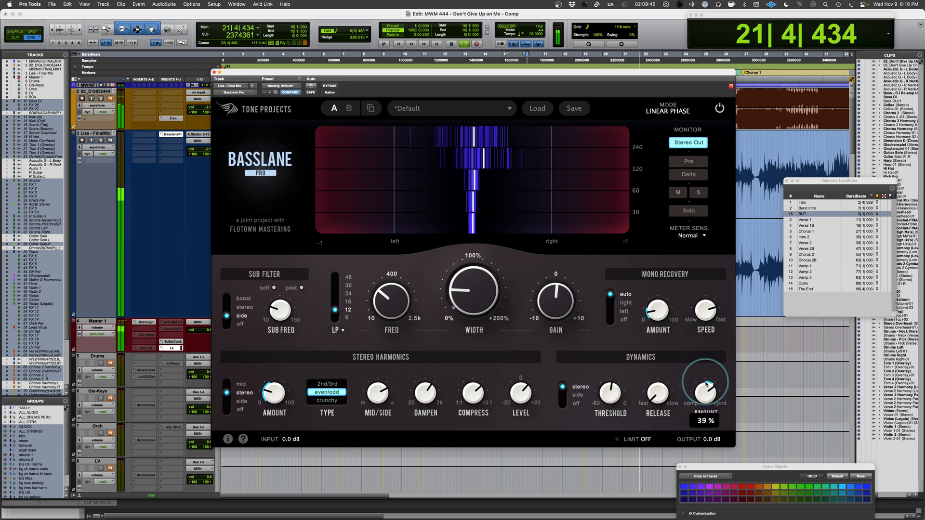
Solo the processed low band and replay the passage, comparing Dynamics off against stereo.
left_click(686, 212)
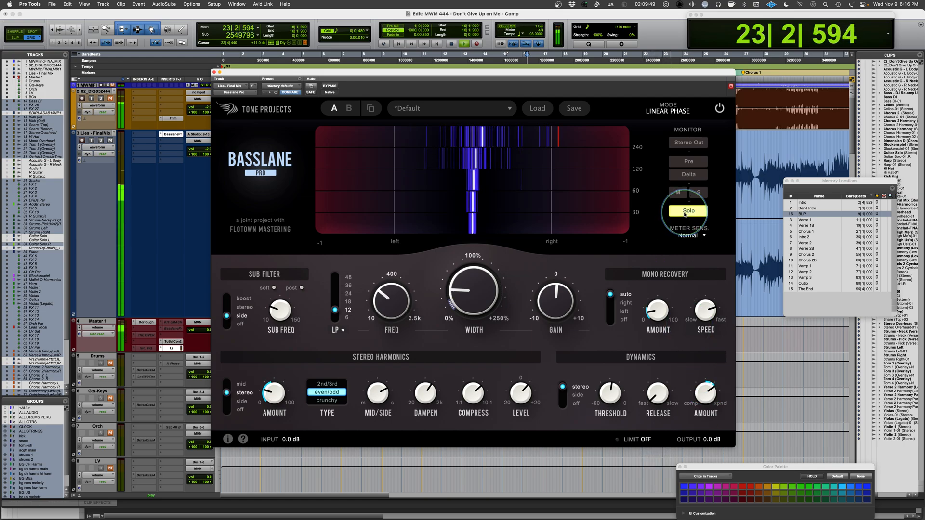
key("space")
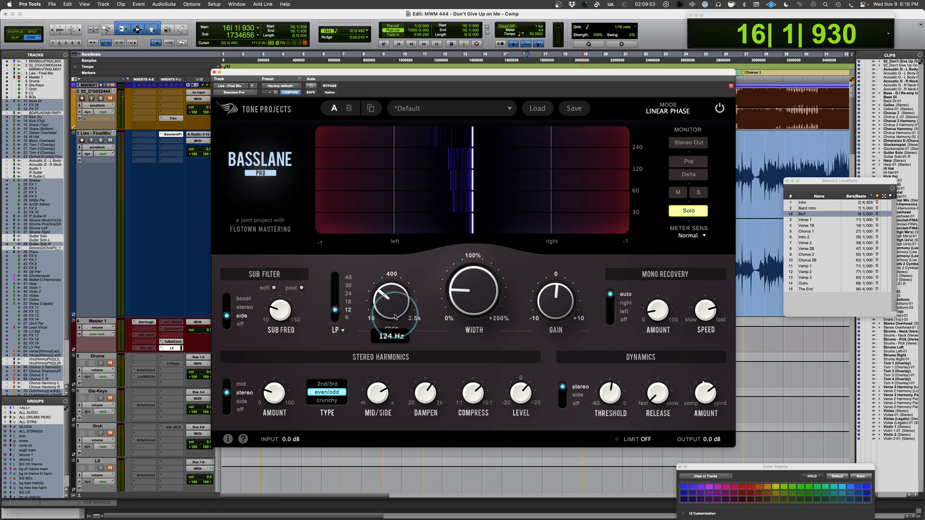
key("space")
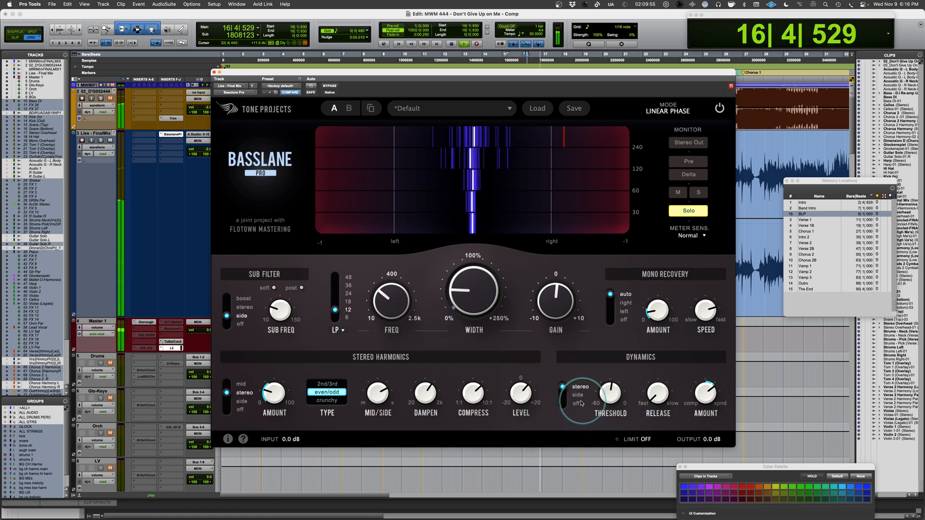
left_click(563, 404)
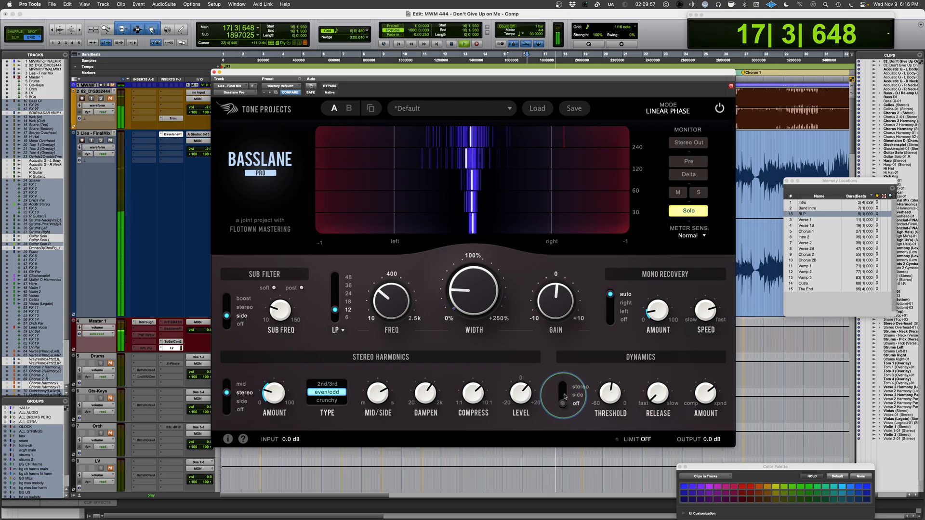
left_click(562, 387)
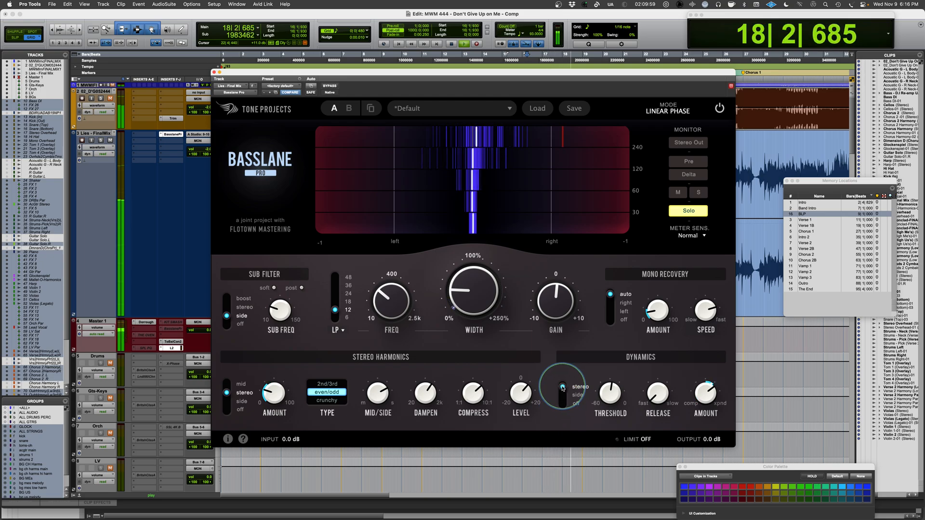
Stop playback, turn the Dynamics section off and replay the soloed low band.
mouse_move(703, 394)
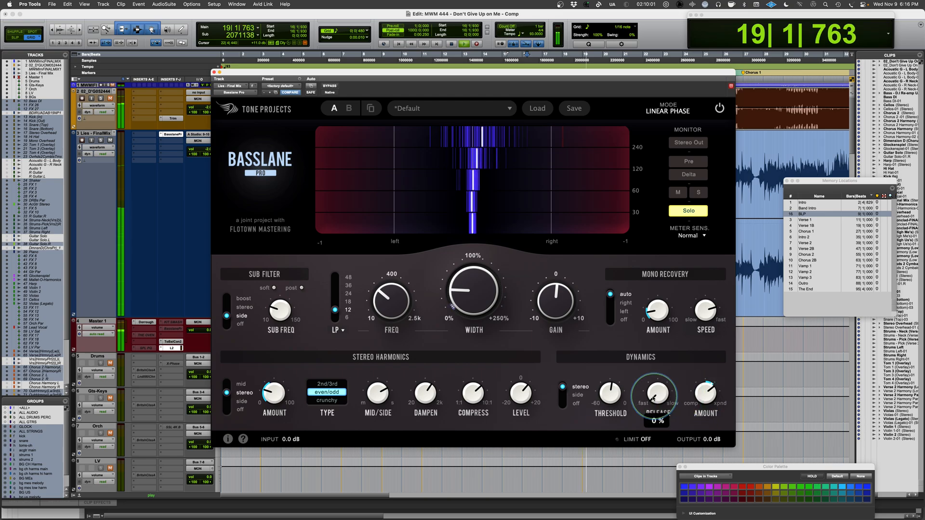
mouse_move(652, 398)
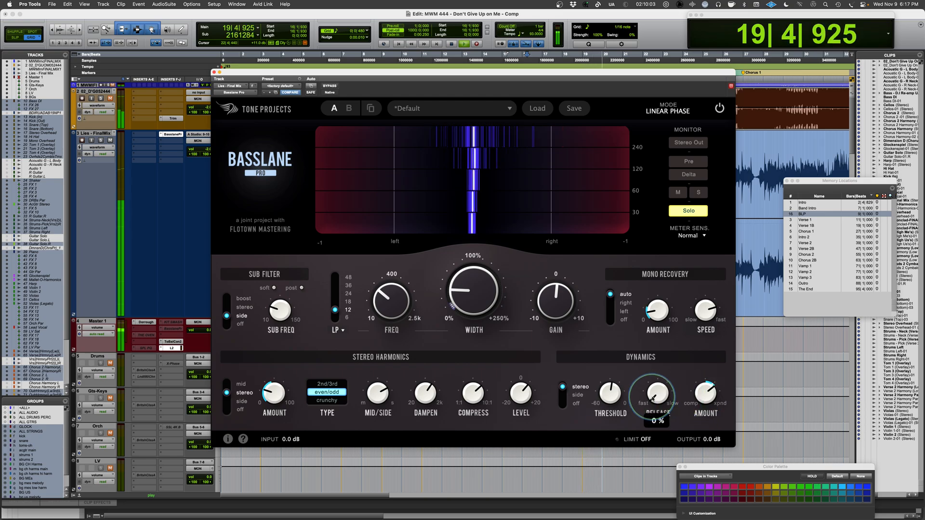
key("space")
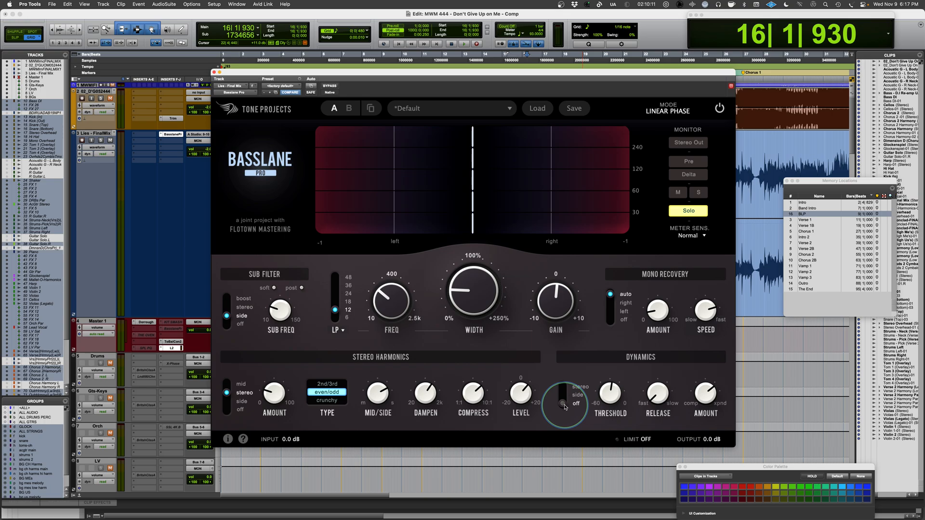
key("space")
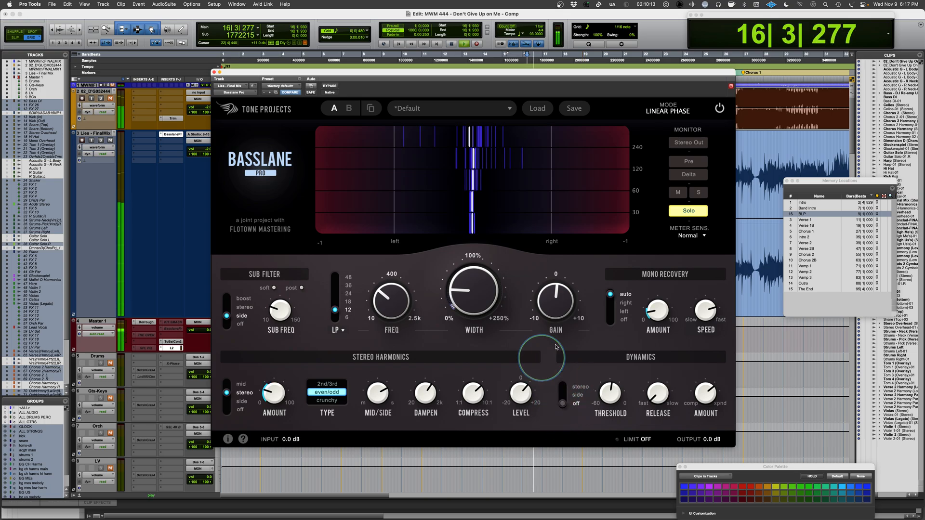
Disable the low-band solo and replay the full mix, comparing Dynamics off against stereo.
key("space")
left_click(701, 210)
key("space")
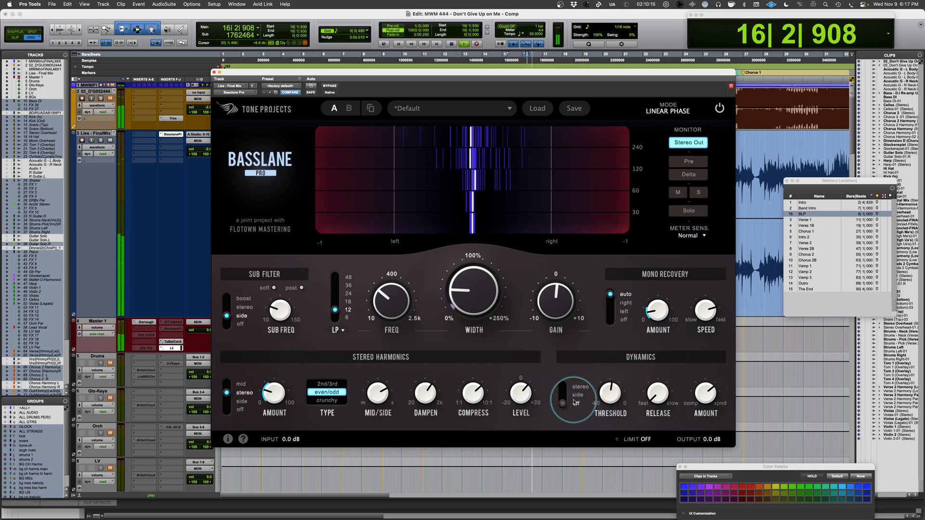
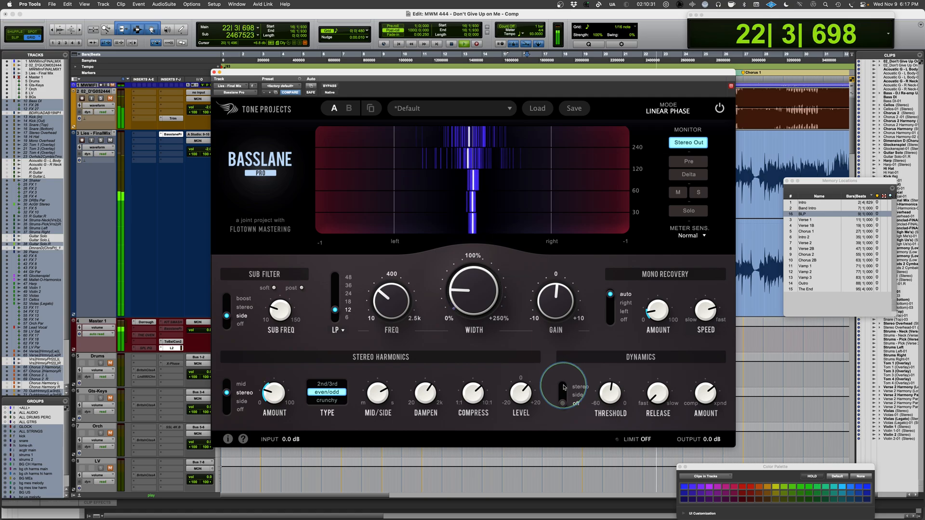
left_click(564, 387)
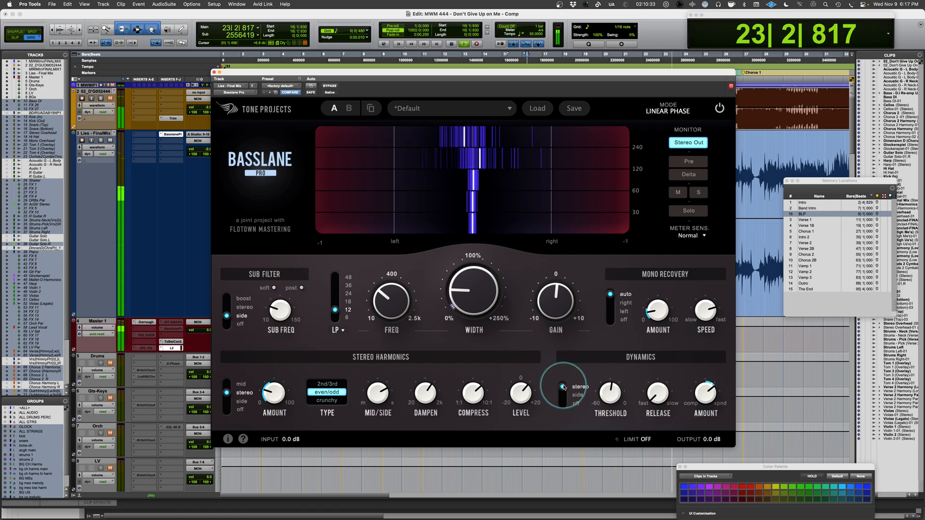
key("space")
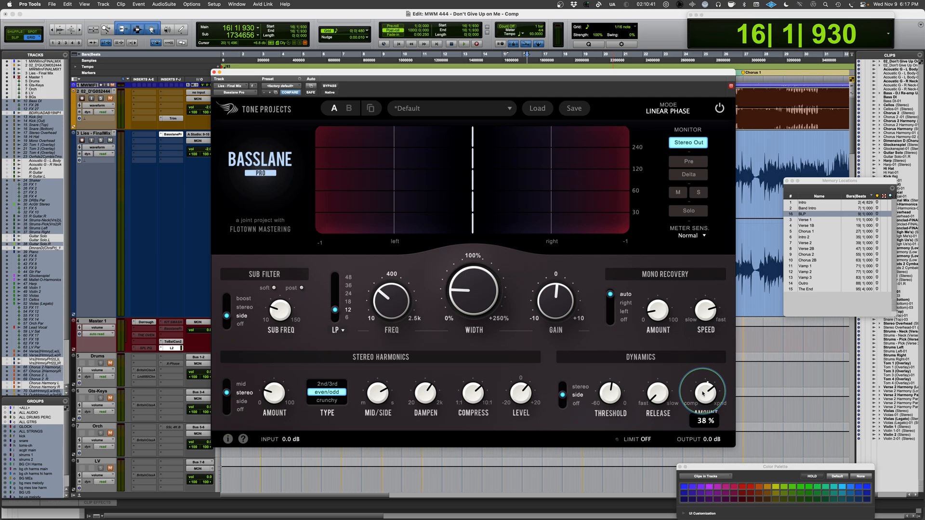
Switch Dynamics to side, lower its Amount into compression, and raise the Release to 69% before starting playback.
left_click_drag(702, 393, 684, 502)
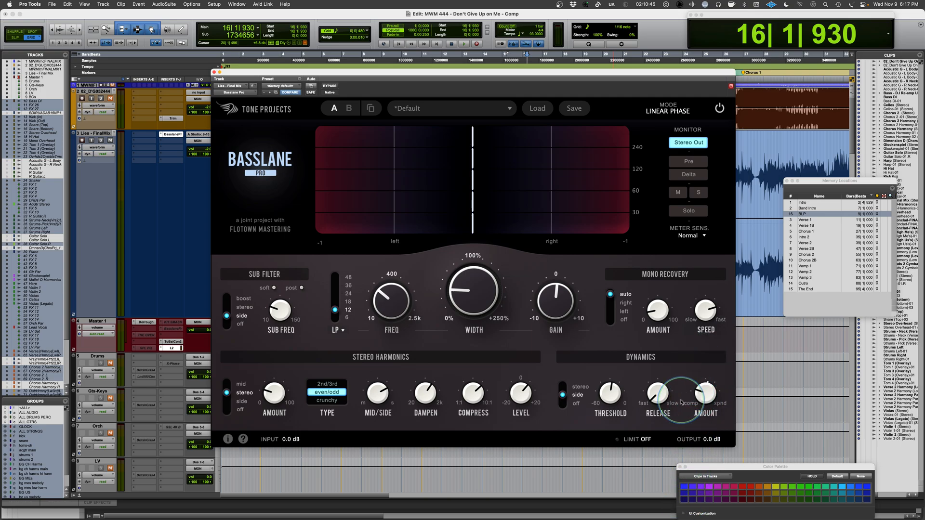
left_click_drag(700, 394, 707, 266)
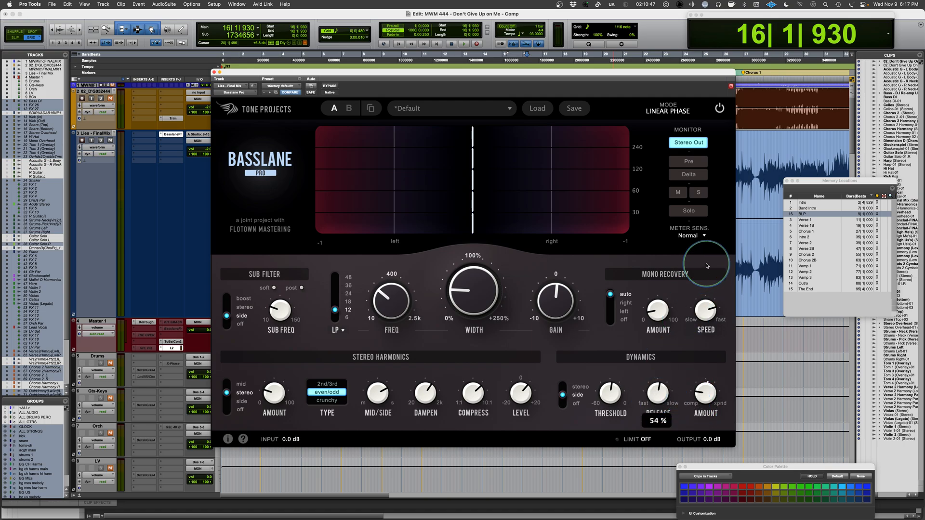
key("space")
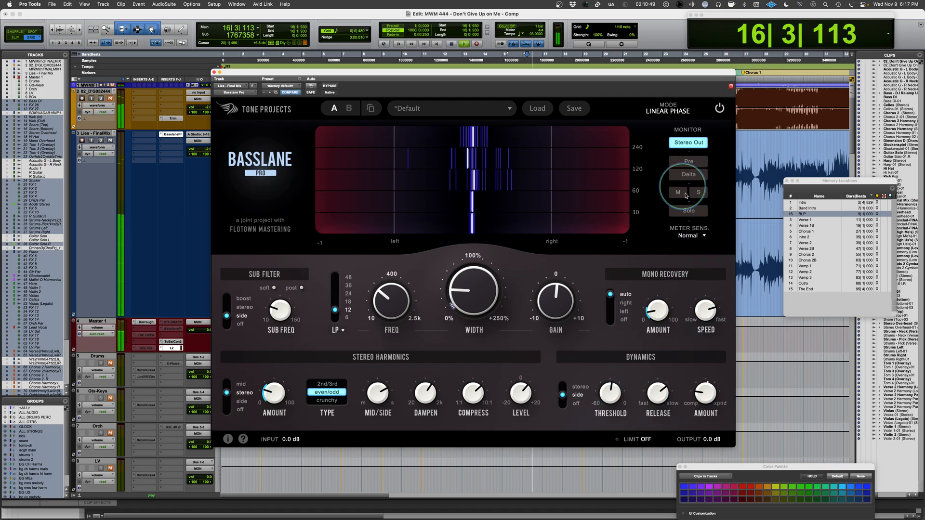
Solo the low band and, during playback, set the Dynamics Amount to -100% and the Threshold to -44 dB.
left_click(688, 210)
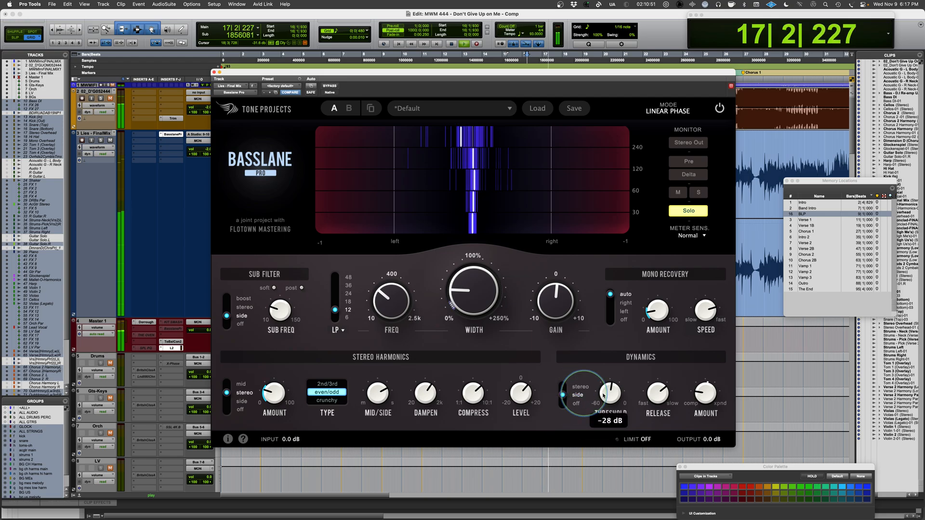
left_click_drag(603, 382, 593, 428)
left_click_drag(693, 409, 684, 487)
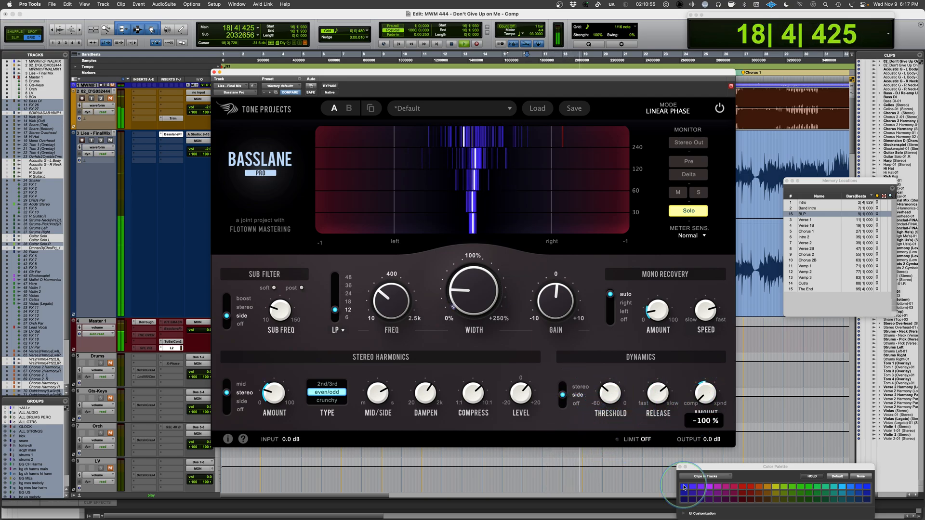
mouse_move(608, 404)
left_mouse_down()
mouse_move(605, 412)
mouse_move(605, 395)
left_mouse_up()
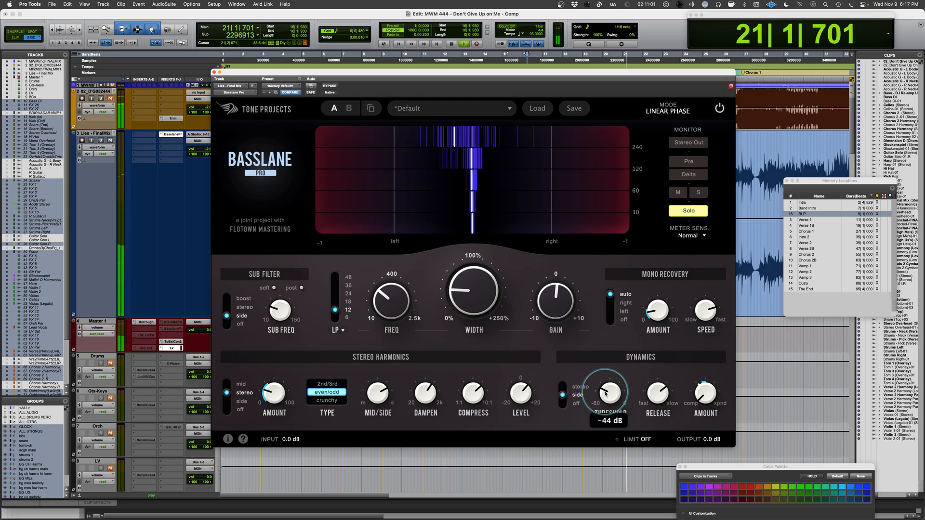
left_click(703, 389)
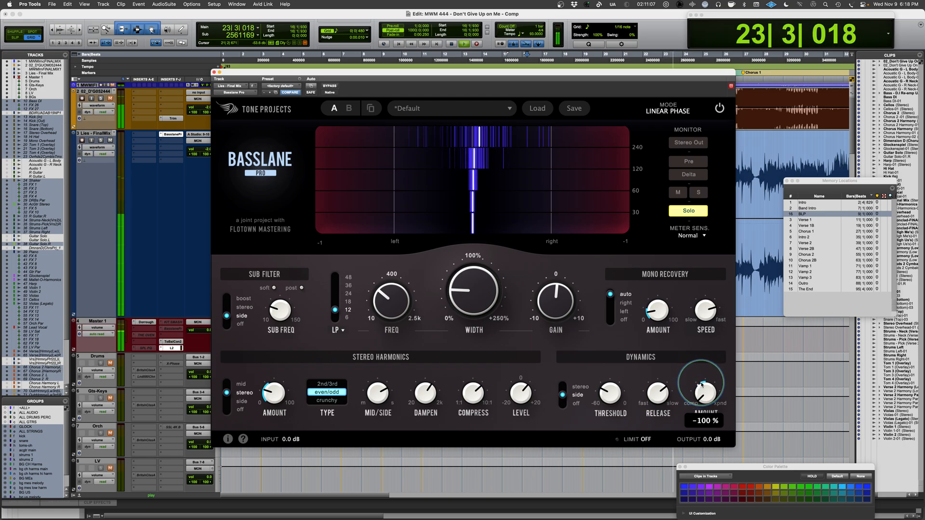
key("space")
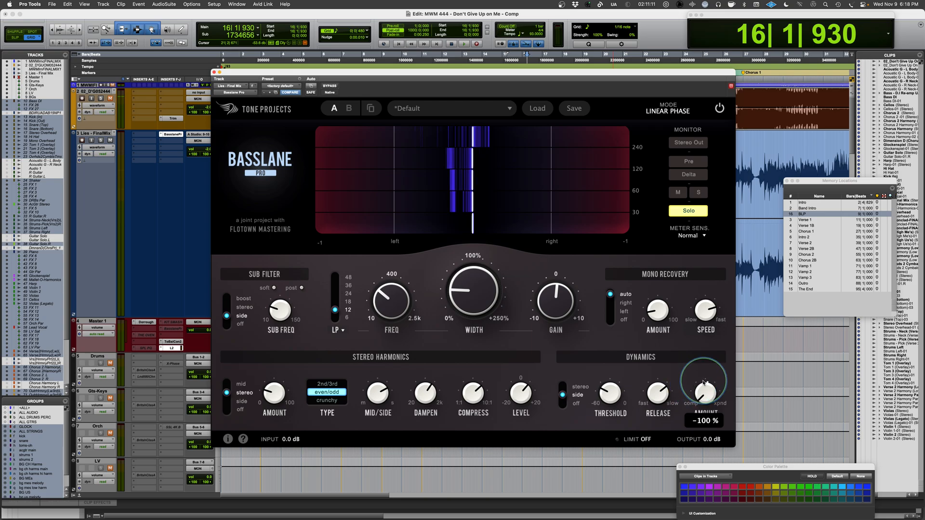
Replay the soloed passage while lowering the Dynamics Release to 44%.
mouse_move(673, 396)
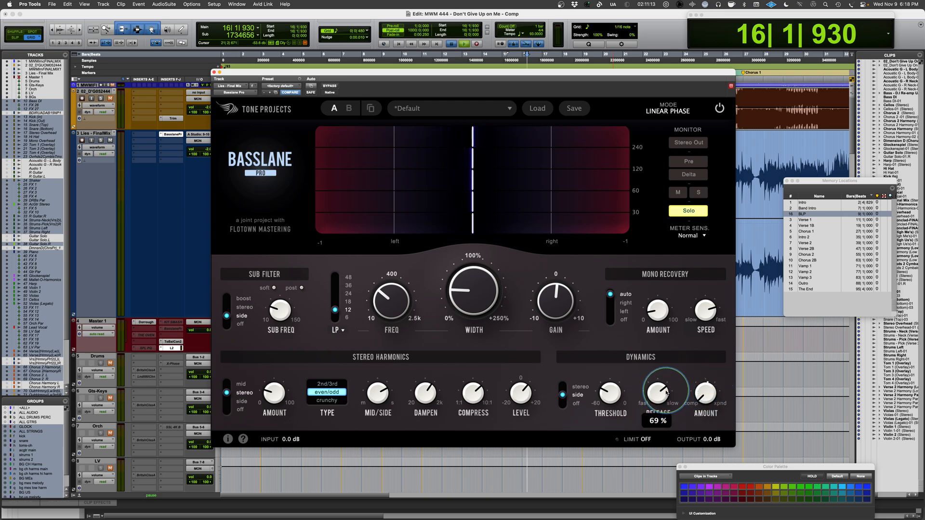
key("space")
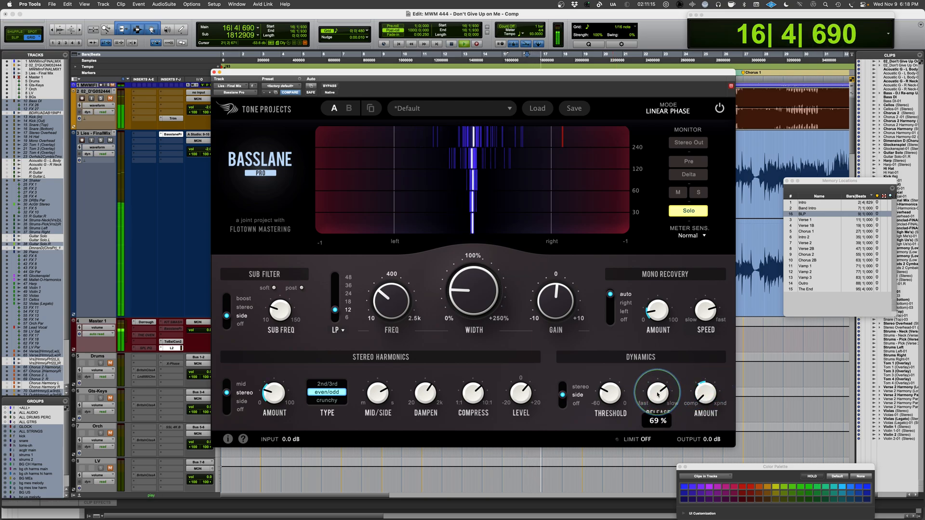
left_click_drag(658, 394, 646, 449)
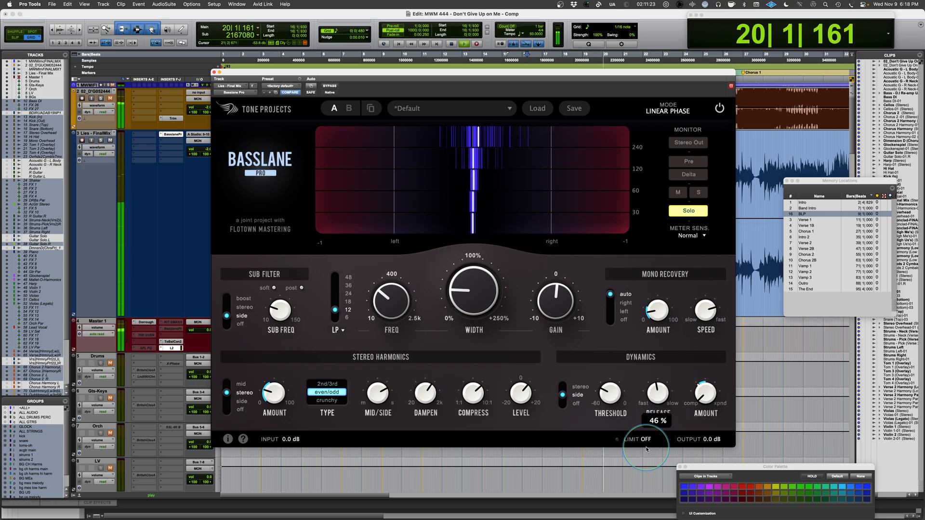
left_click_drag(646, 450, 645, 455)
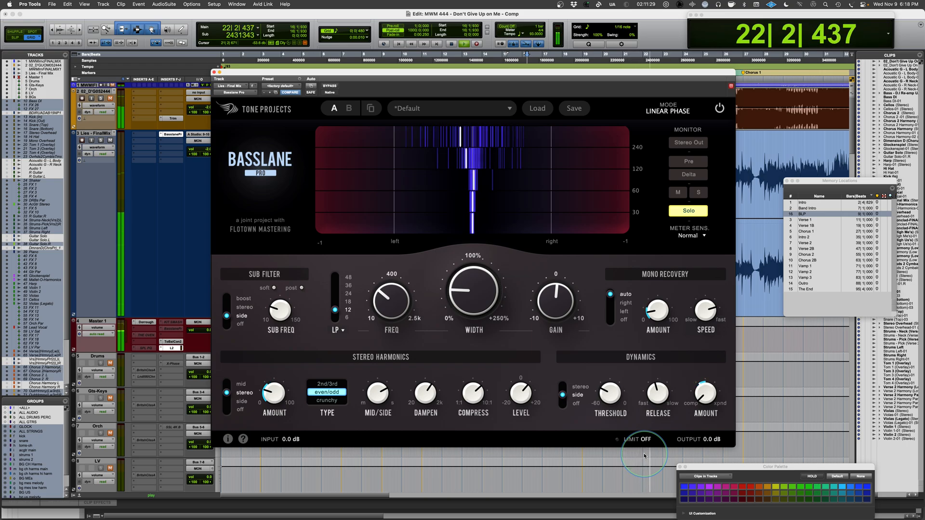
Audition the low band's Width at 0% during playback and raise it back to around 25%.
left_click(479, 290)
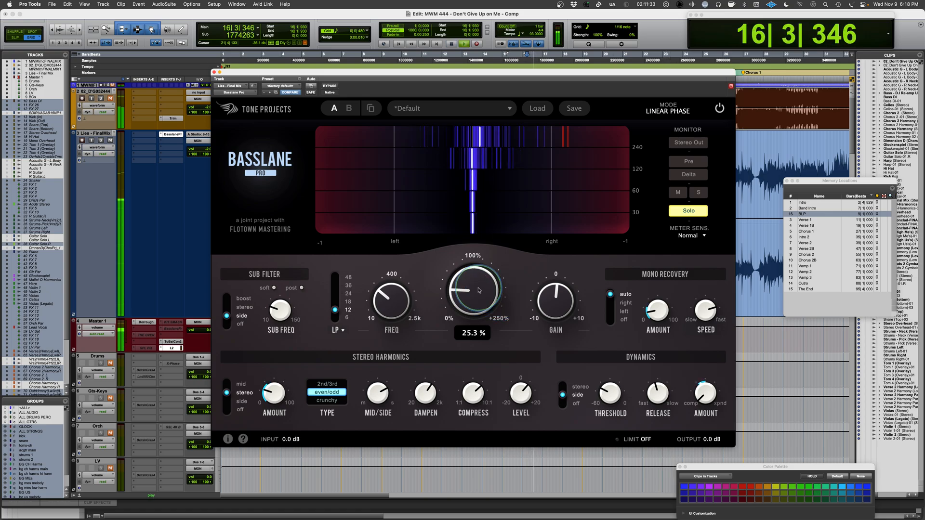
left_click_drag(479, 290, 472, 449)
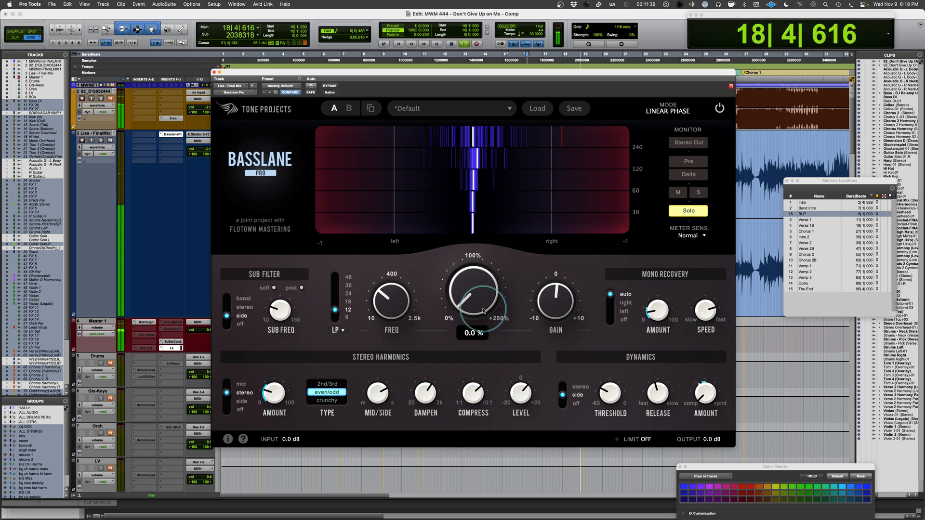
left_click_drag(483, 311, 467, 257)
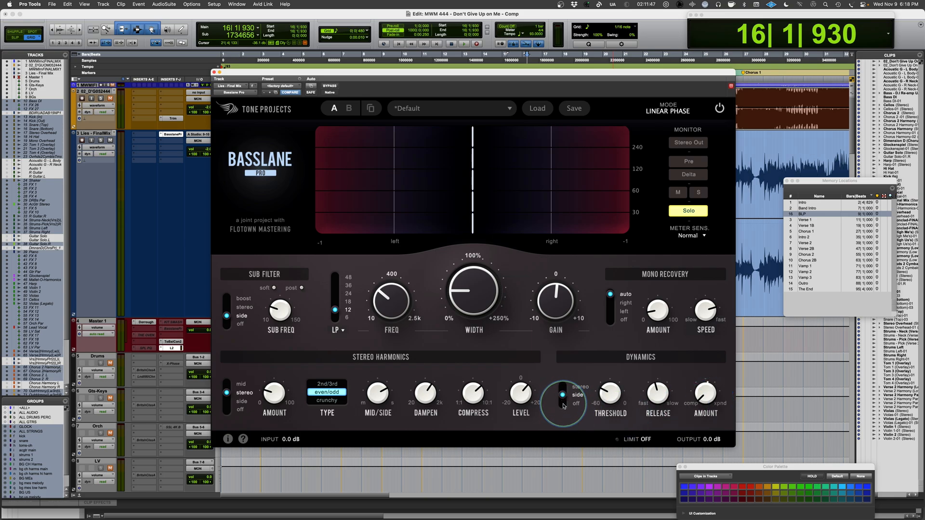
Disable the solo and replay the full mix, comparing Dynamics off against side and setting the Dynamics Amount to -85%.
left_click(694, 210)
key("space")
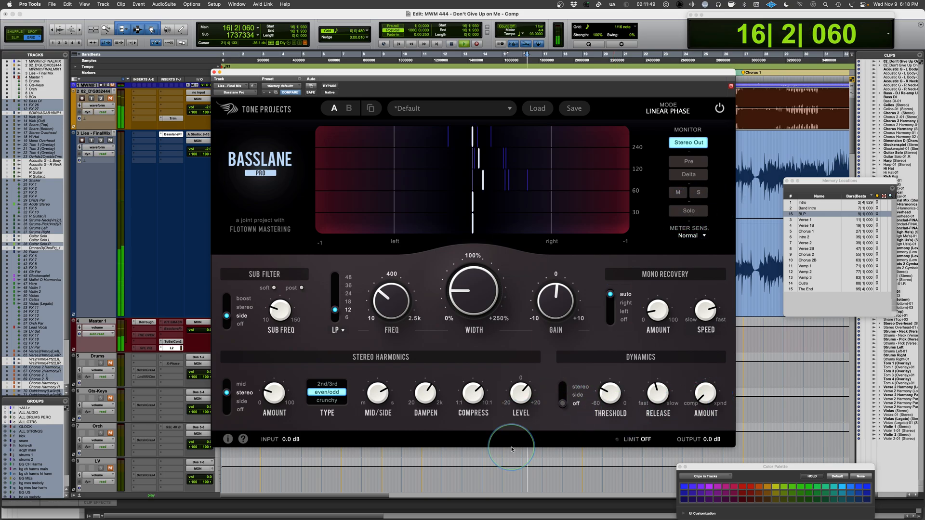
left_click(564, 396)
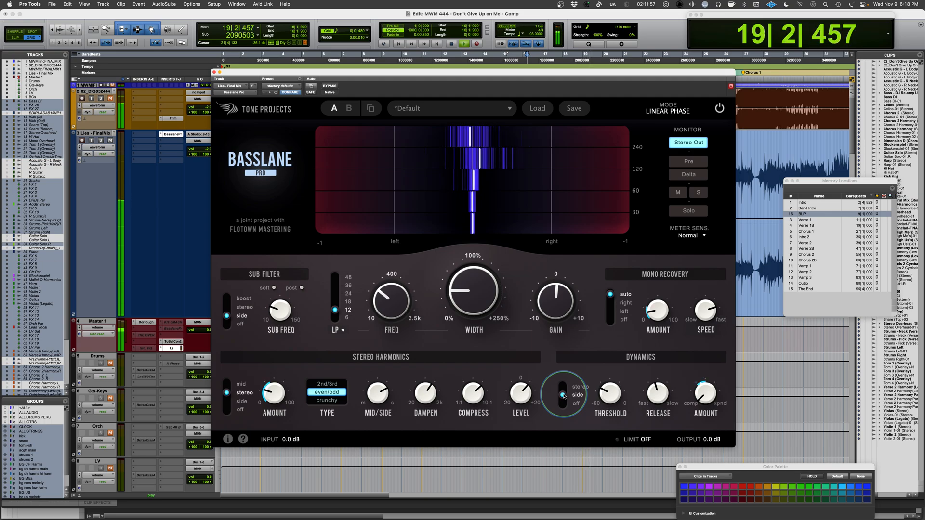
left_click_drag(694, 399, 704, 382)
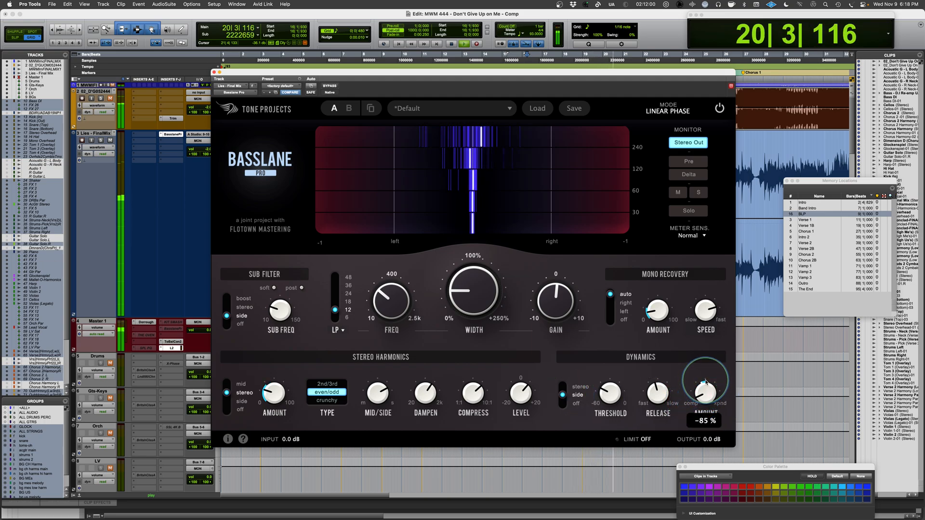
left_click(563, 397)
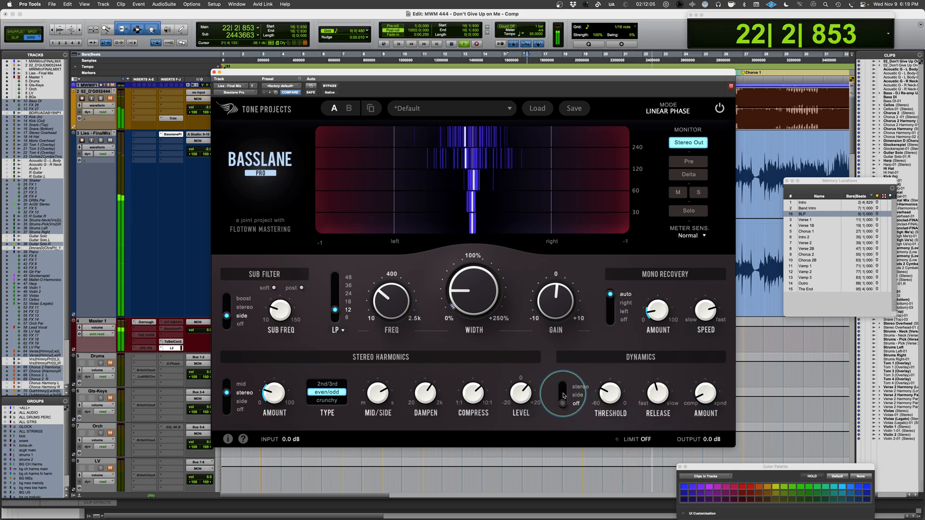
left_click(563, 395)
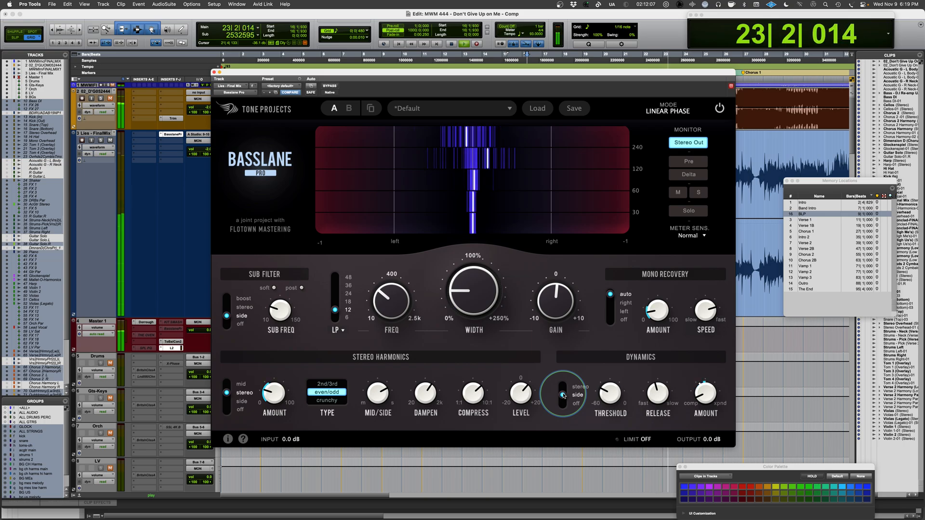
key("space")
Raise the Dynamics Threshold, switch the section to stereo and set its Amount to 27% expansion.
left_click_drag(602, 391, 629, 313)
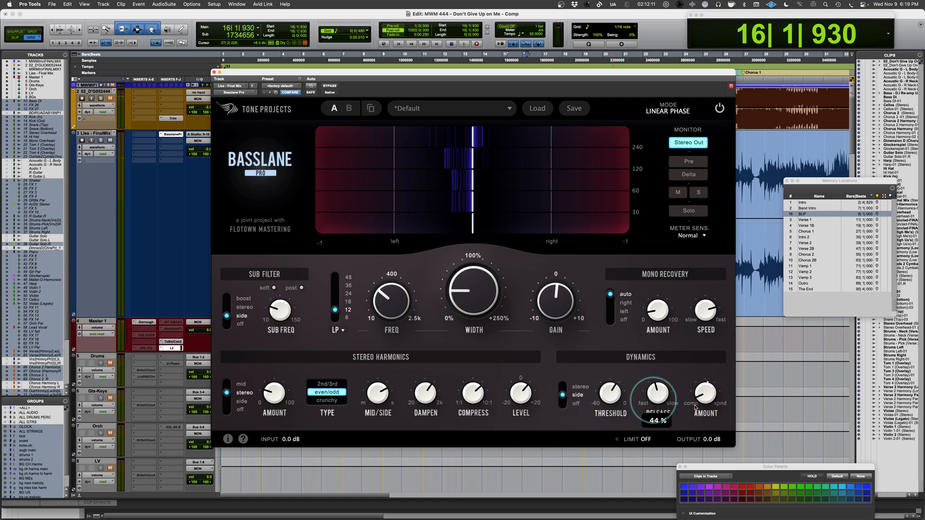
left_click(562, 386)
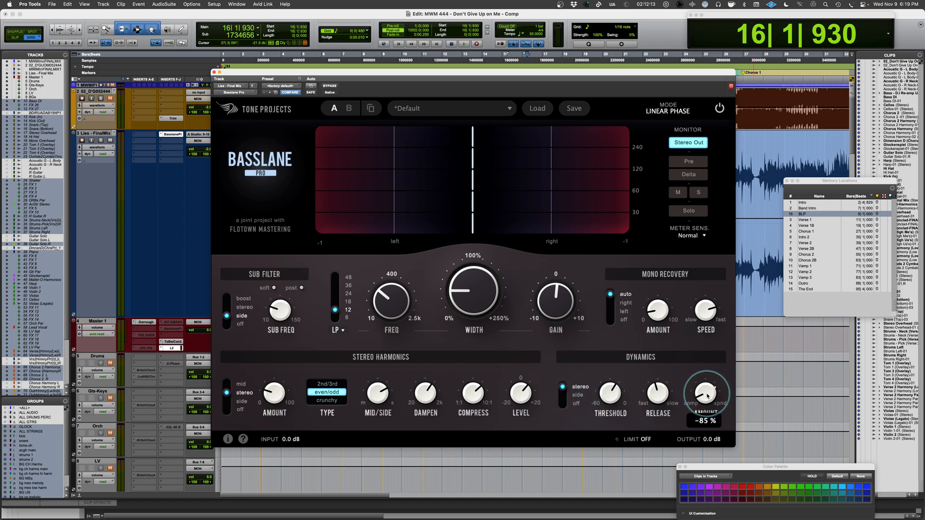
left_click_drag(705, 394, 762, 259)
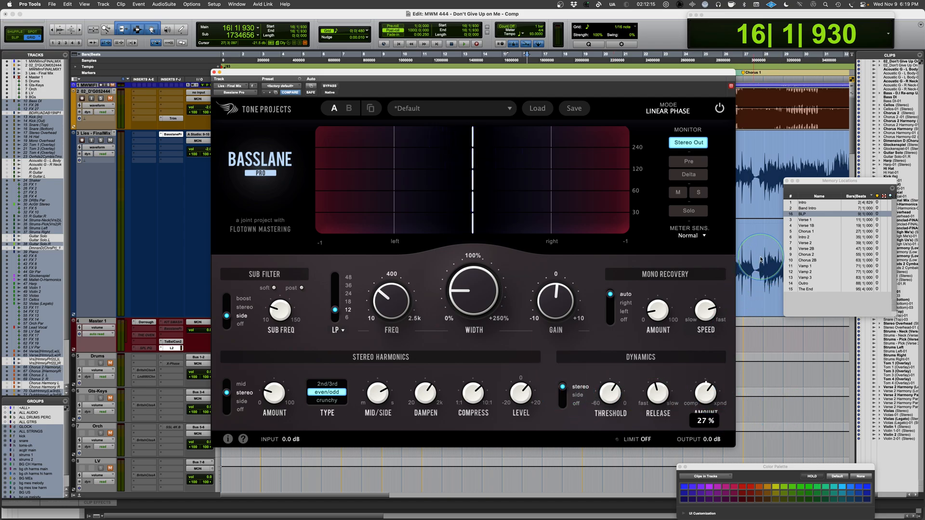
During playback, set the Dynamics Threshold to -28 dB with the fastest Release, and bypass the plug-in for comparison.
key("space")
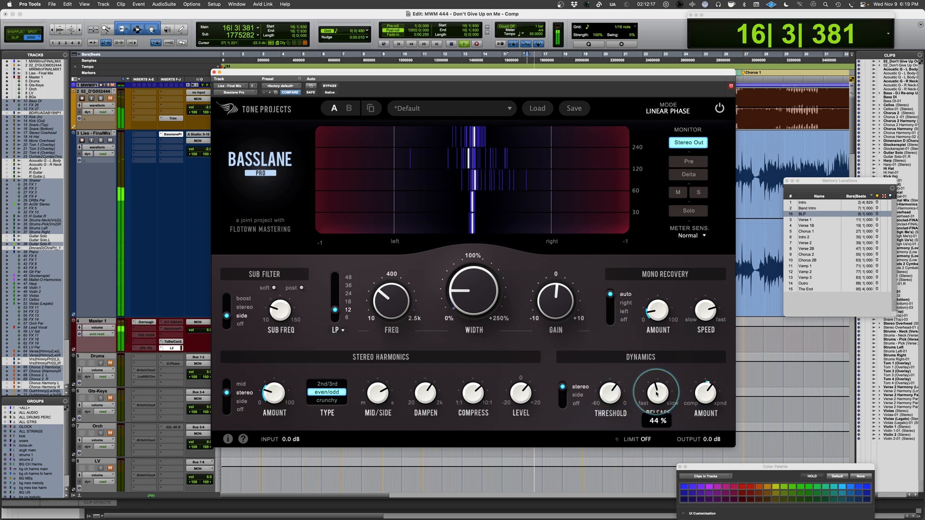
left_click_drag(613, 398, 598, 417)
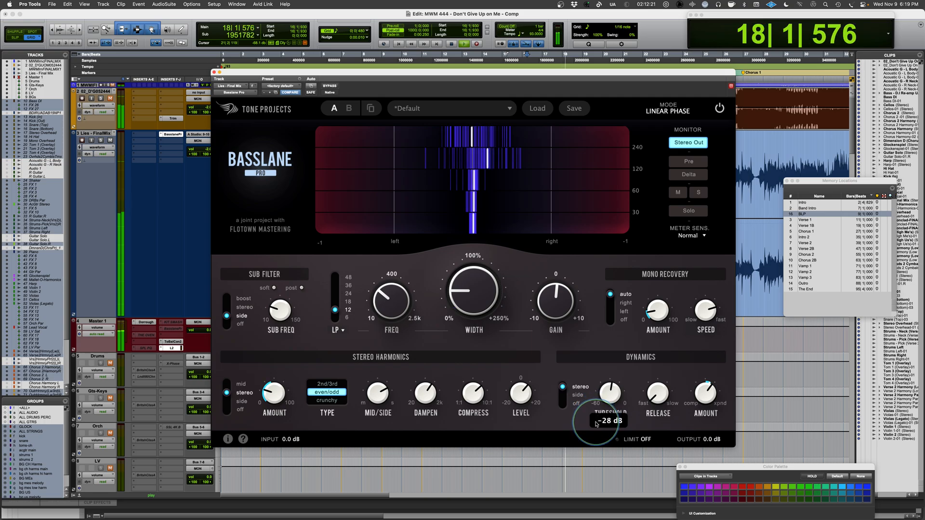
mouse_move(698, 406)
left_mouse_down()
mouse_move(700, 392)
mouse_move(695, 407)
left_mouse_up()
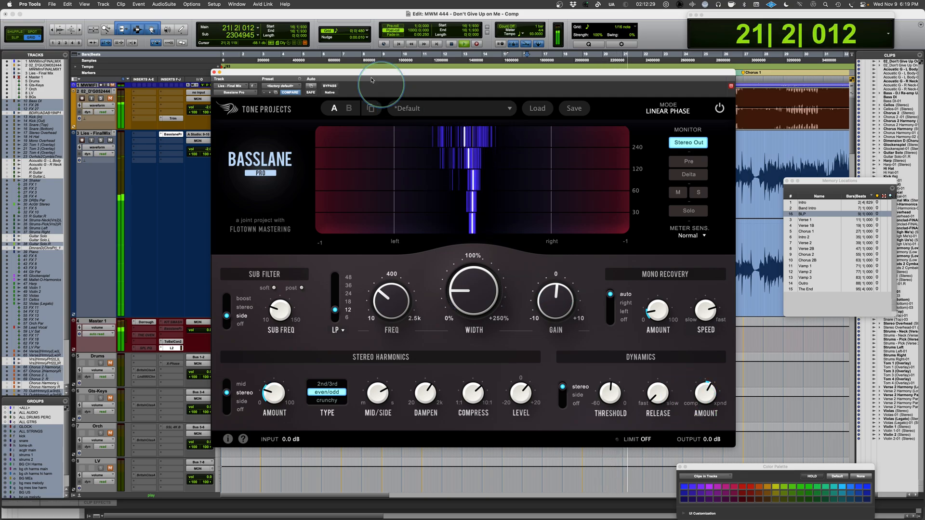
left_click(330, 86)
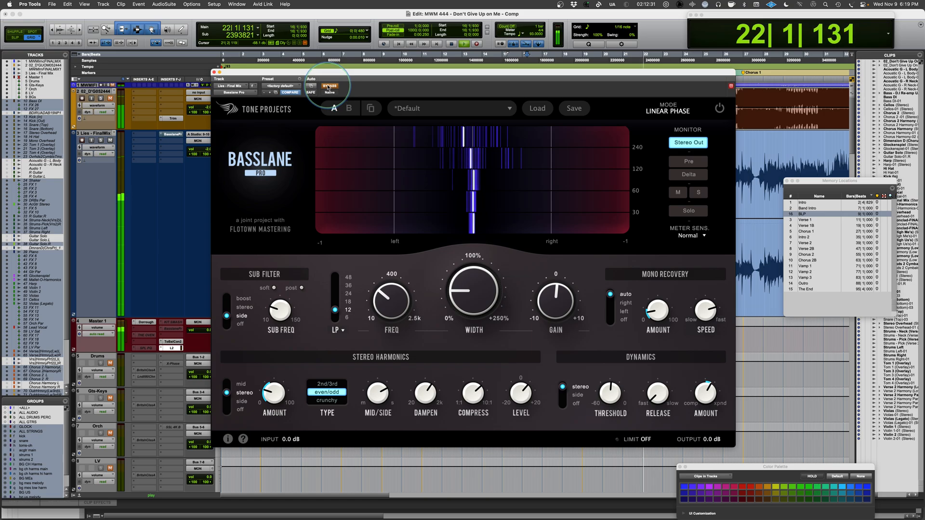
Re-enable the plug-in, add a memory location at 16|1|930, and recall the BLP location at bar 9.
left_click(330, 87)
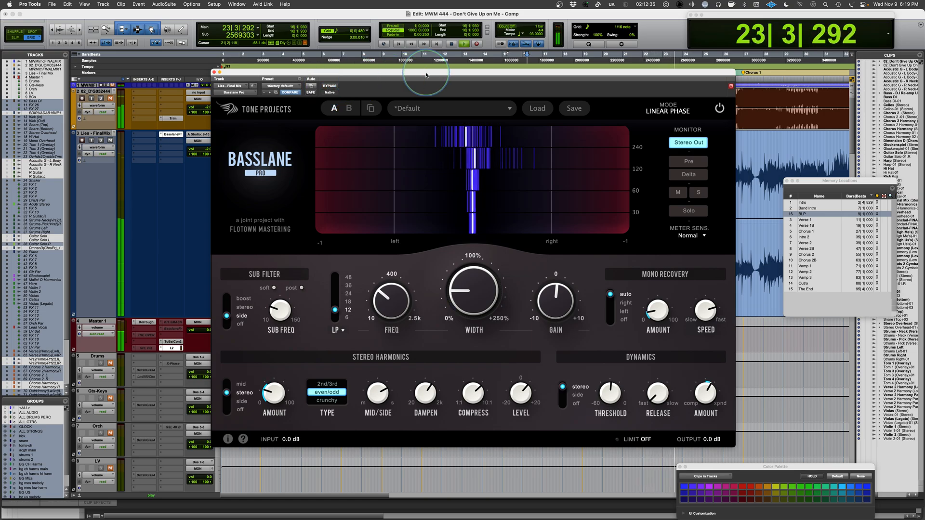
key("space")
key("KP_Enter")
key("Return")
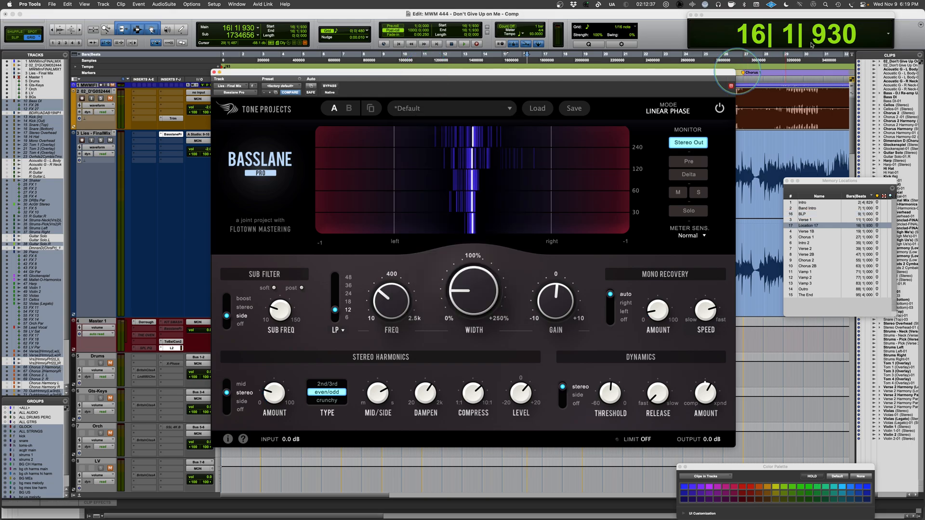
left_click(801, 214)
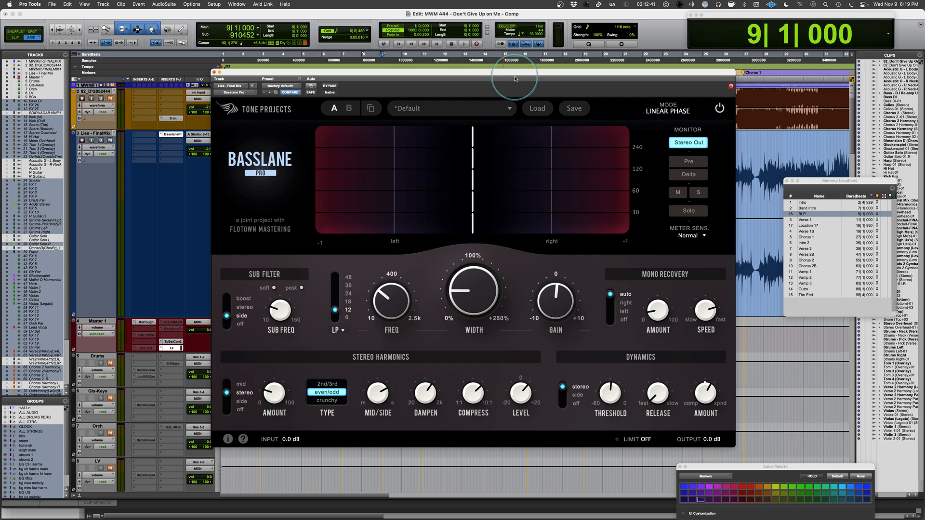
mouse_move(517, 75)
left_mouse_down()
mouse_move(493, 89)
mouse_move(512, 73)
left_mouse_up()
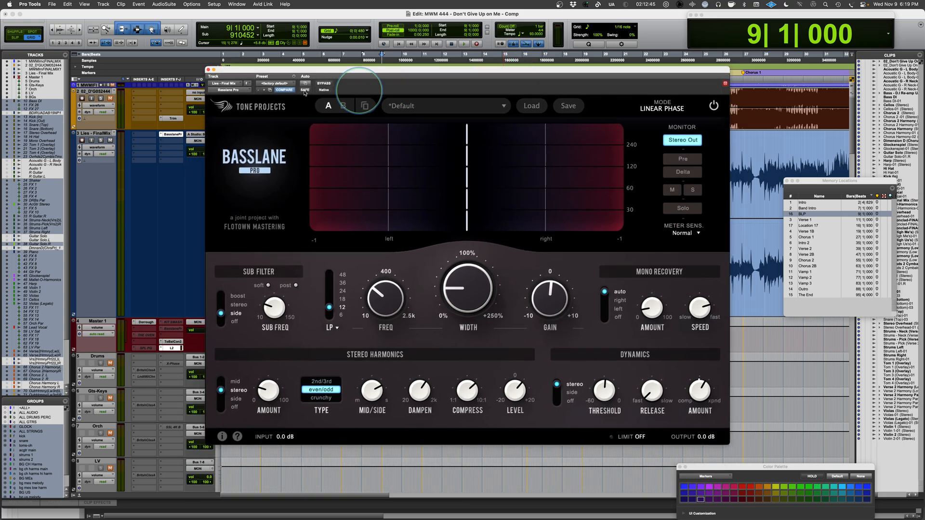
Play the mix from the BLP location and repeatedly bypass and re-enable Basslane Pro to compare the processed and unprocessed sound.
key("space")
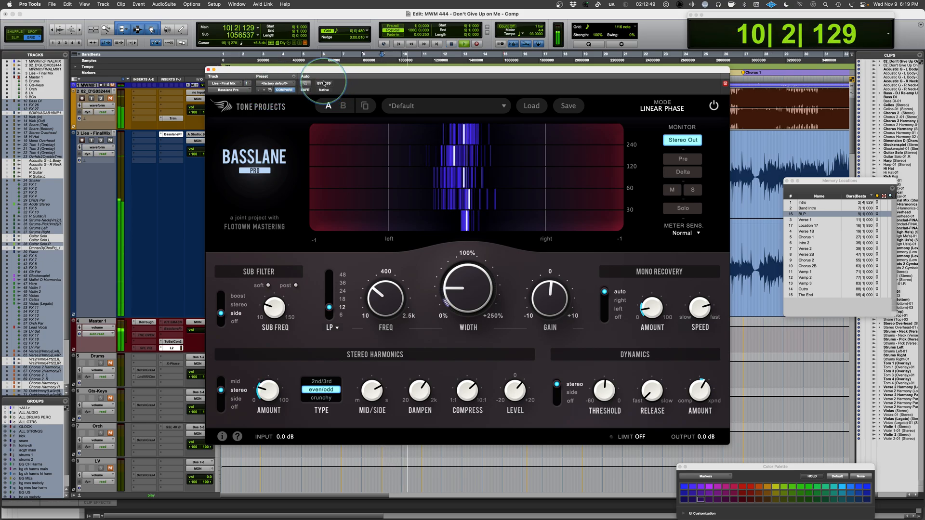
left_click(324, 83)
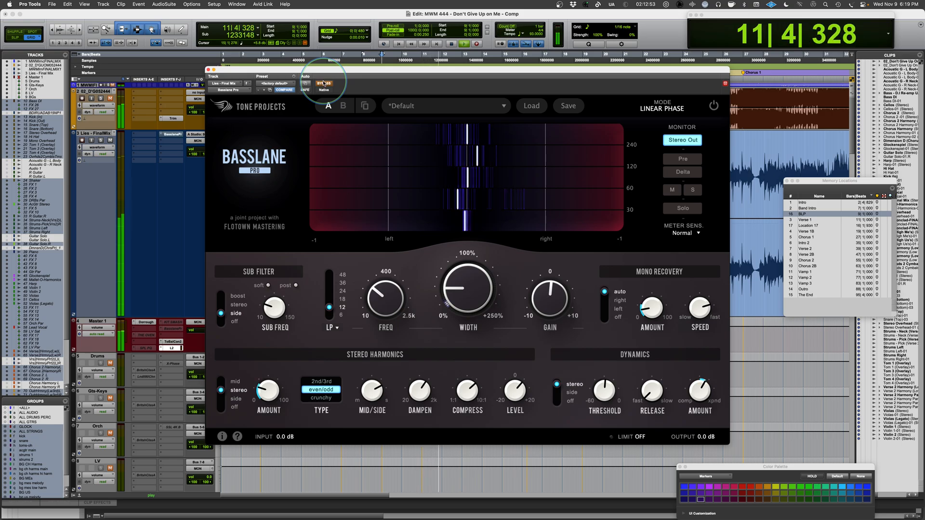
left_click(323, 83)
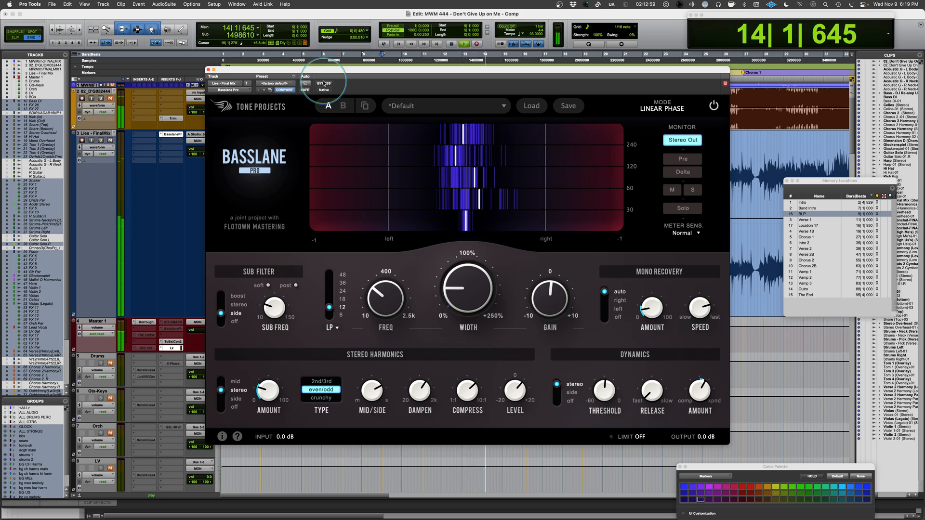
left_click(323, 83)
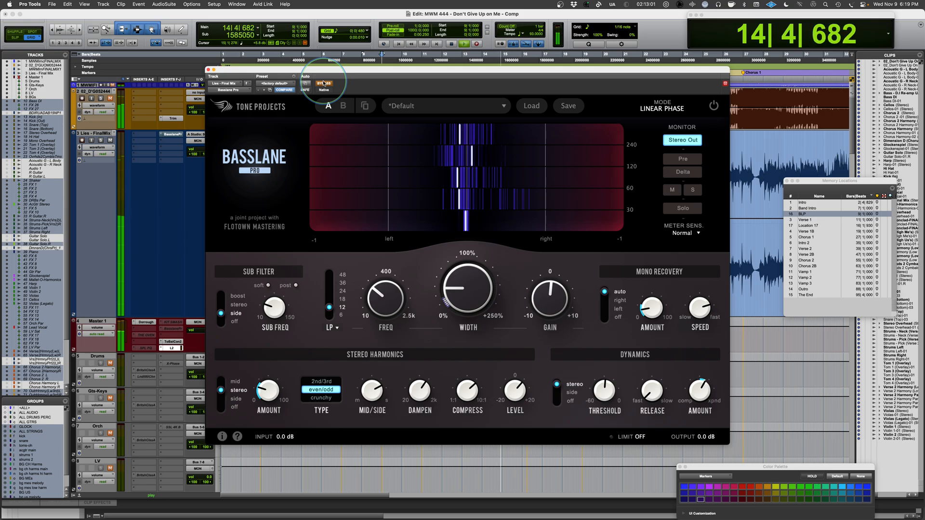
left_click(323, 83)
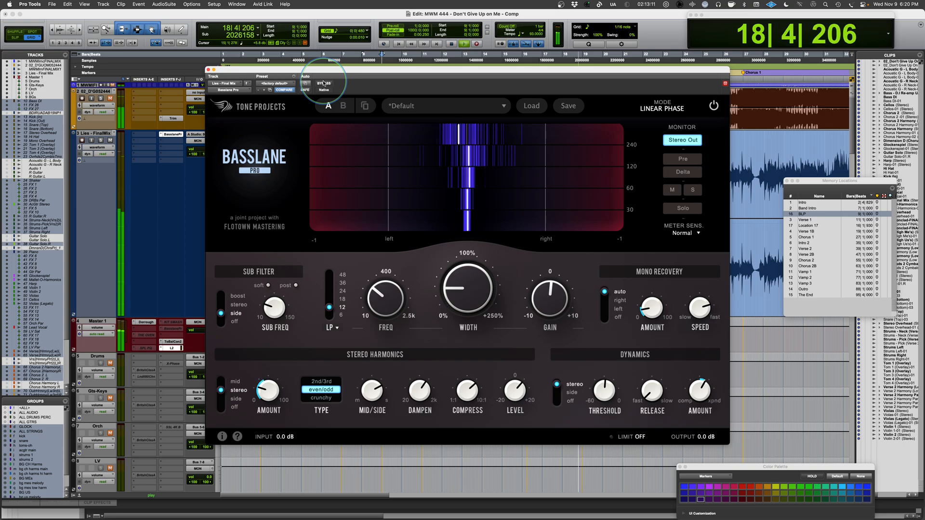
left_click(324, 83)
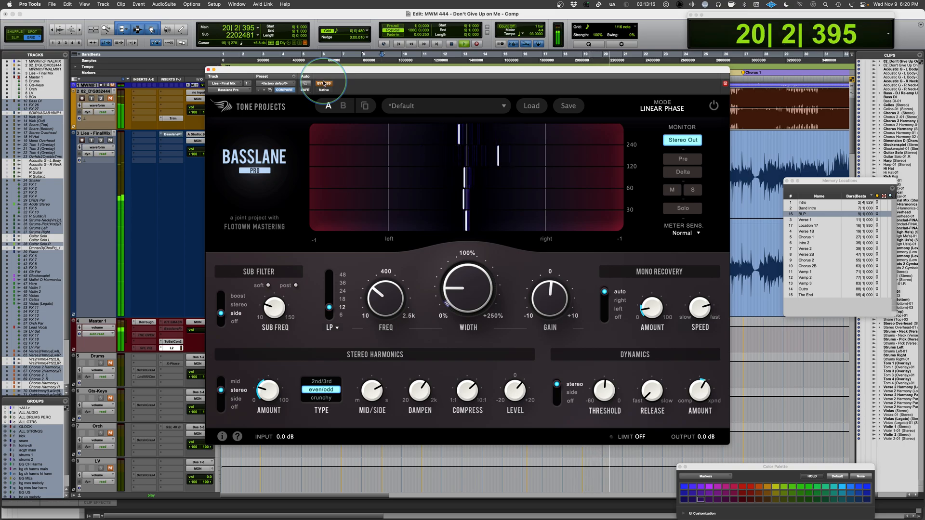
left_click(324, 84)
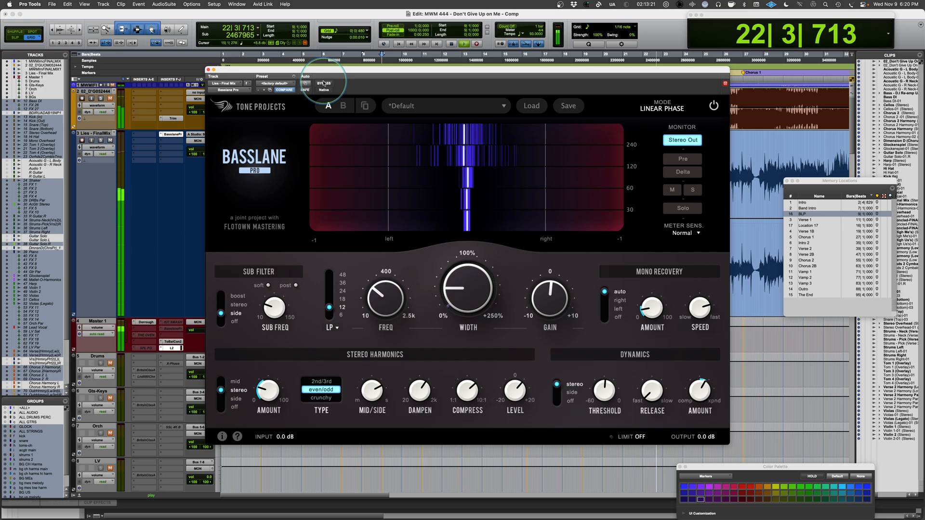
left_click(324, 83)
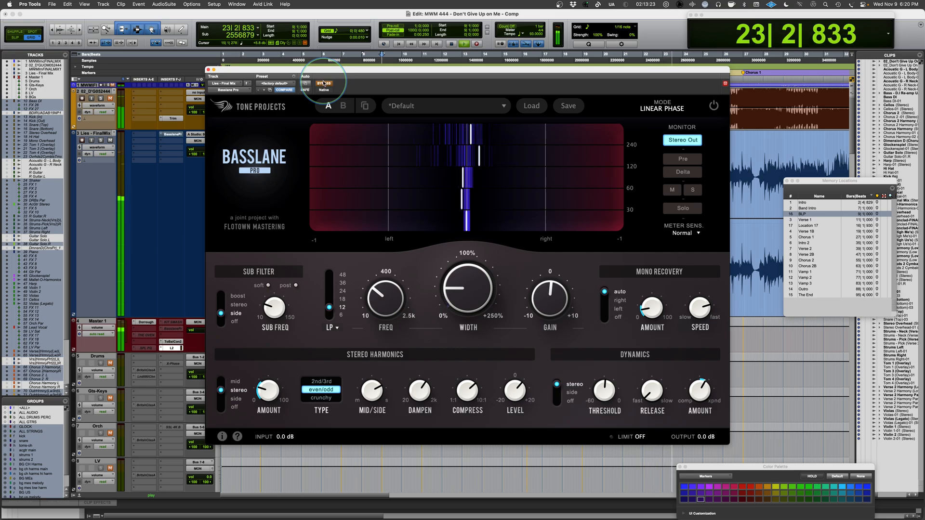
left_click(323, 84)
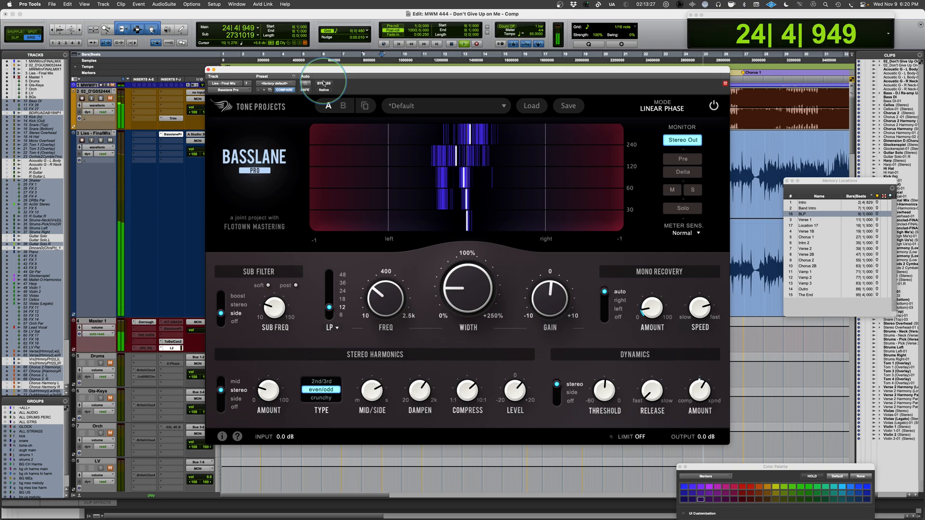
key("space")
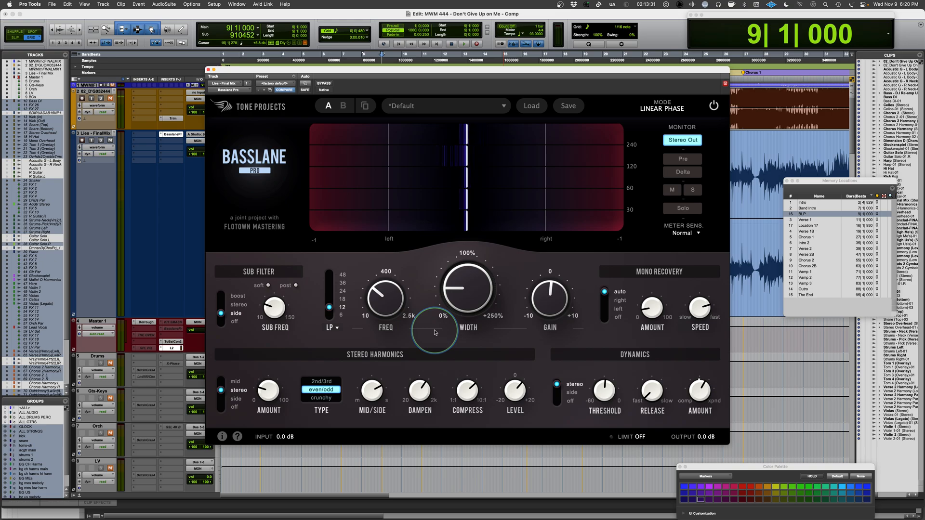
Replay from the BLP location with the Limit set to -7.3 dB, switching the limiter off and on for comparison.
left_click(627, 441)
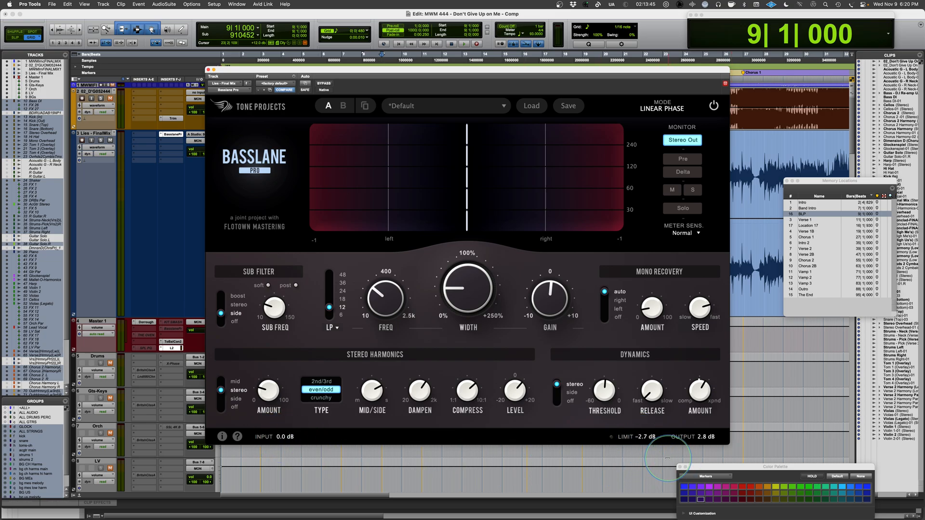
left_click(639, 441)
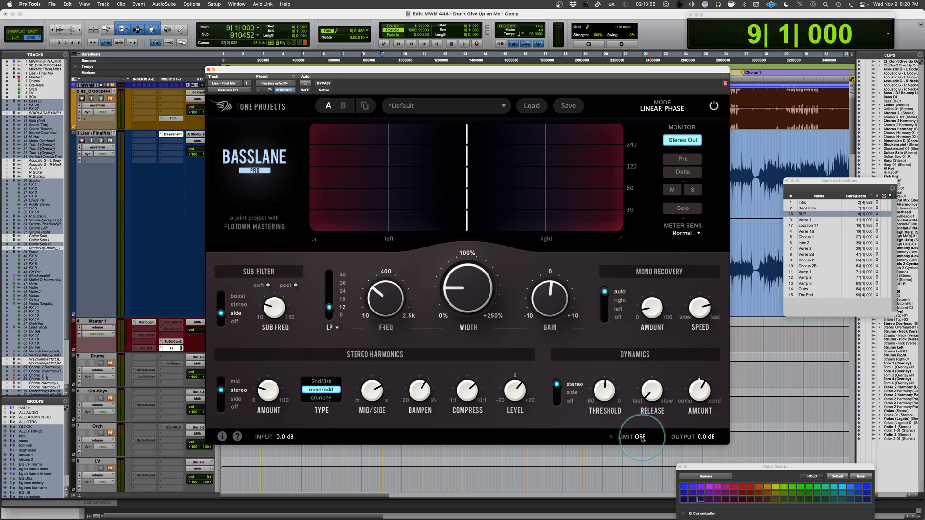
key("space")
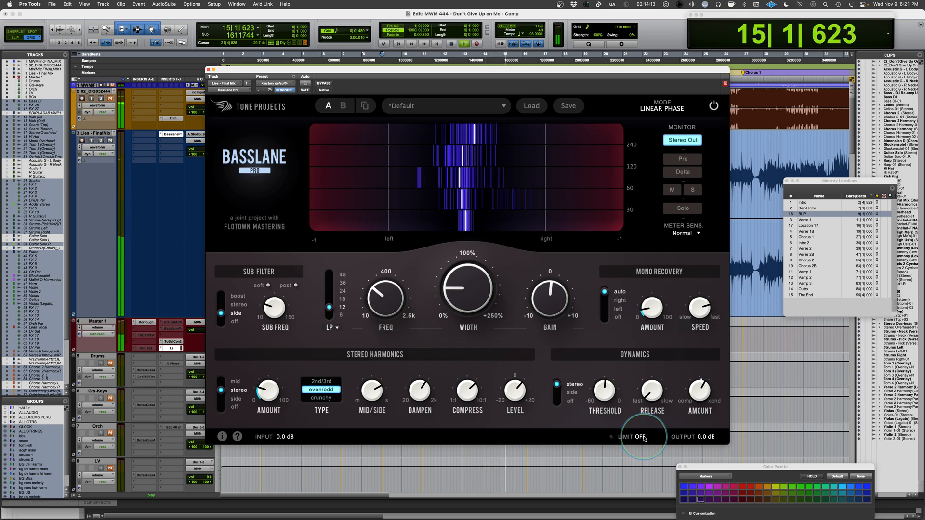
scroll(644, 439, "down", 3)
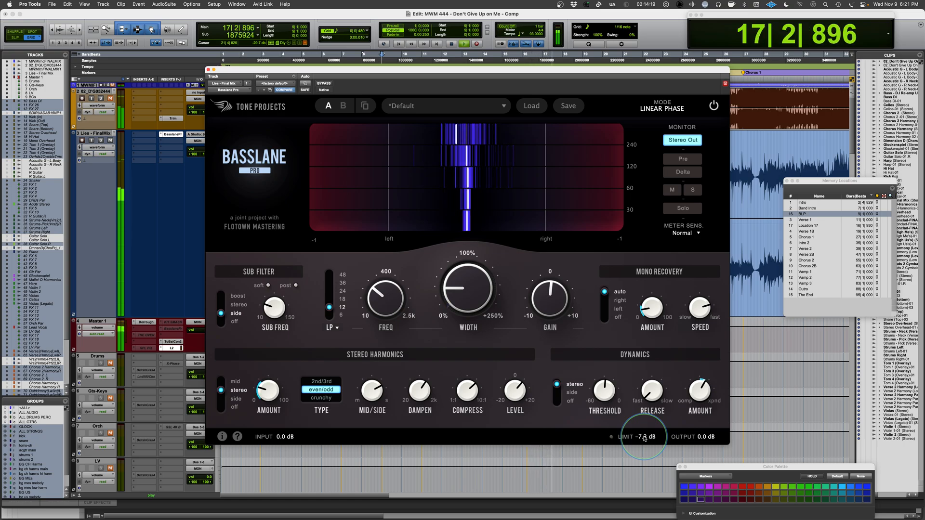
scroll(644, 438, "up", 3)
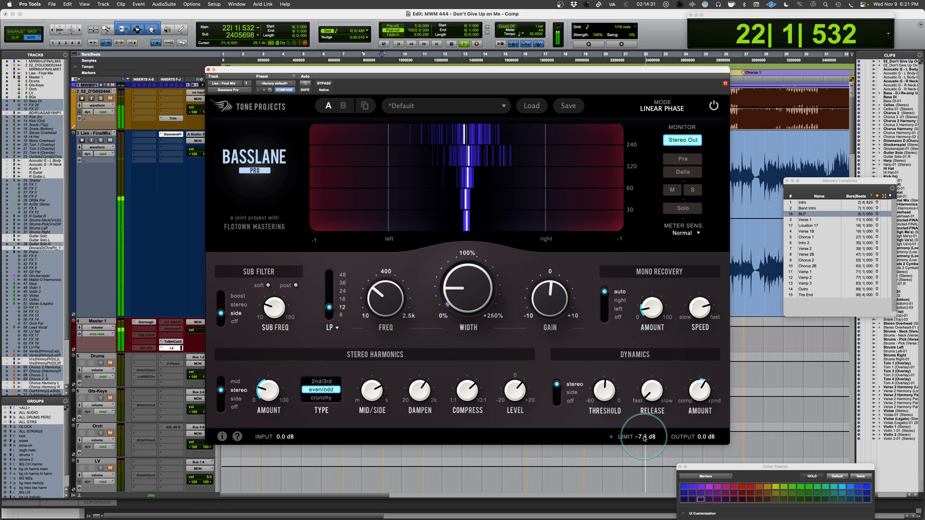
left_click(644, 438)
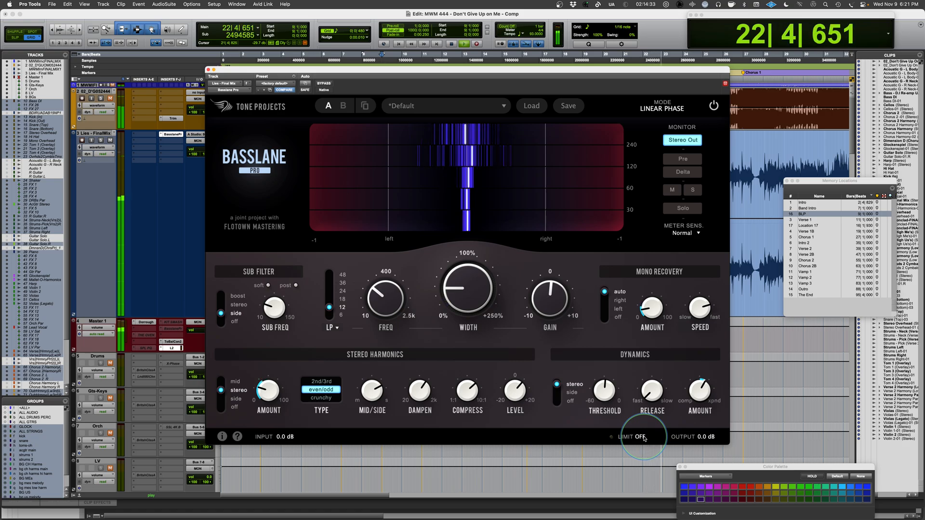
left_click(644, 438)
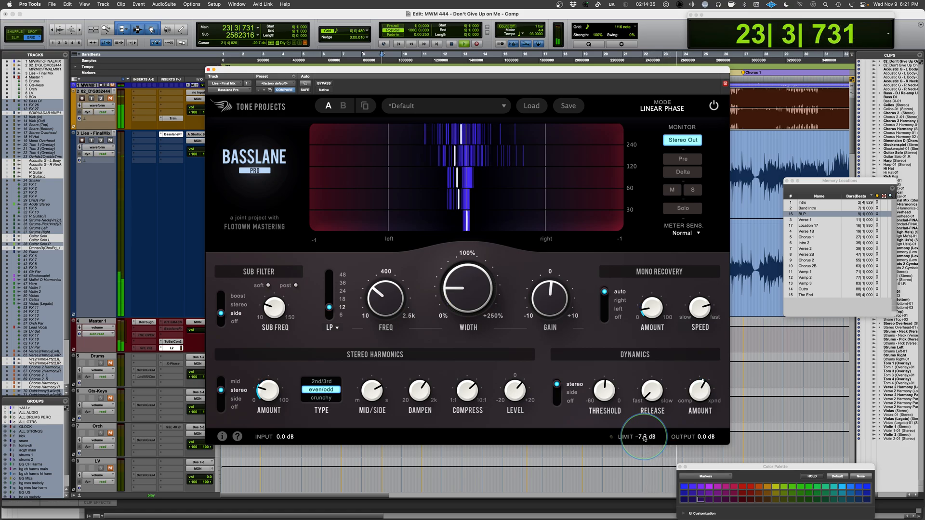
key("space")
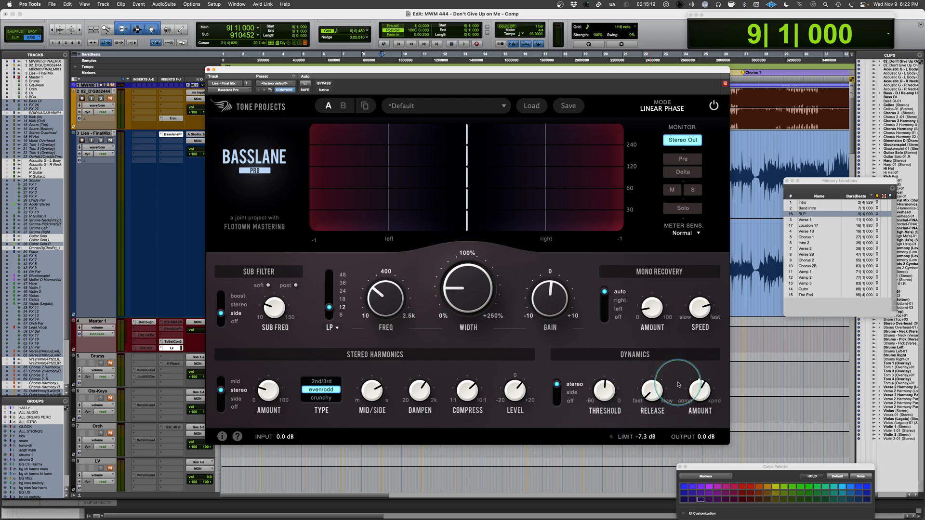
Switch to the presentation's Plugin of the Week slide for Tone Projects Basslane Pro.
mouse_move(658, 382)
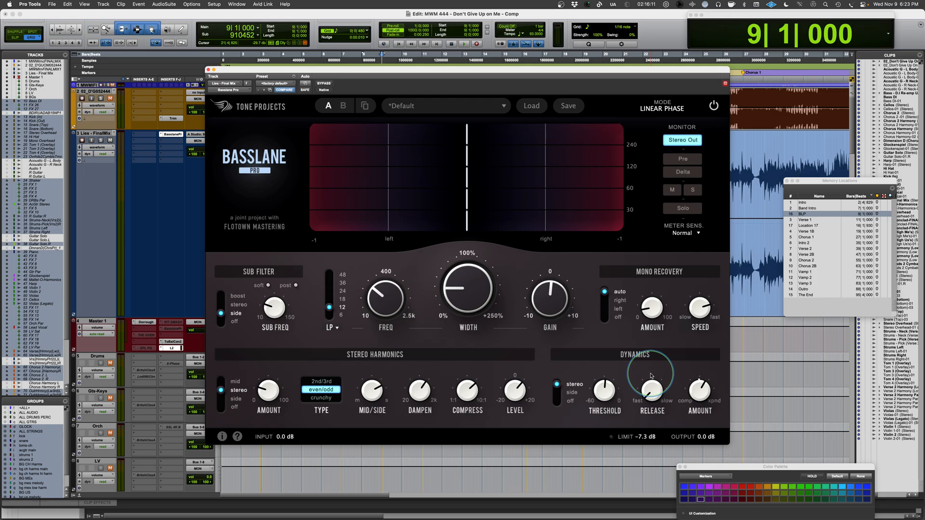
key("super+Tab")
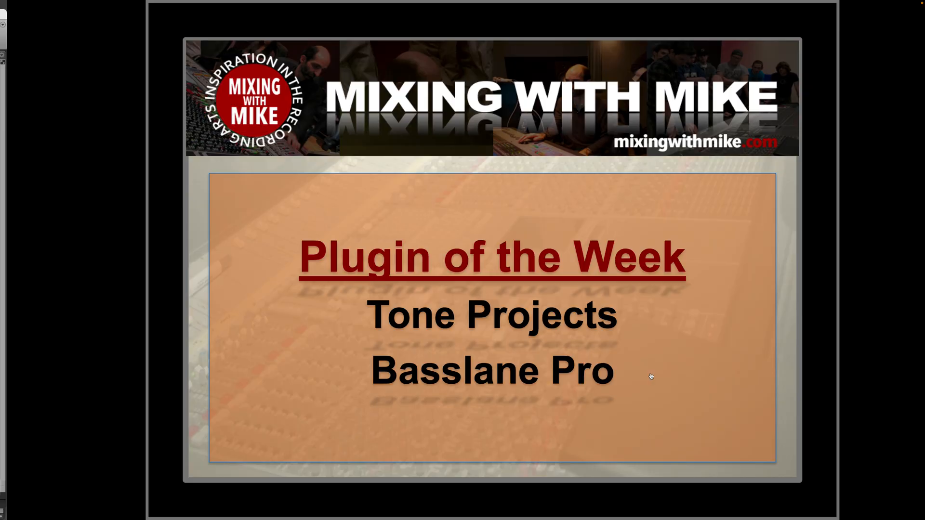